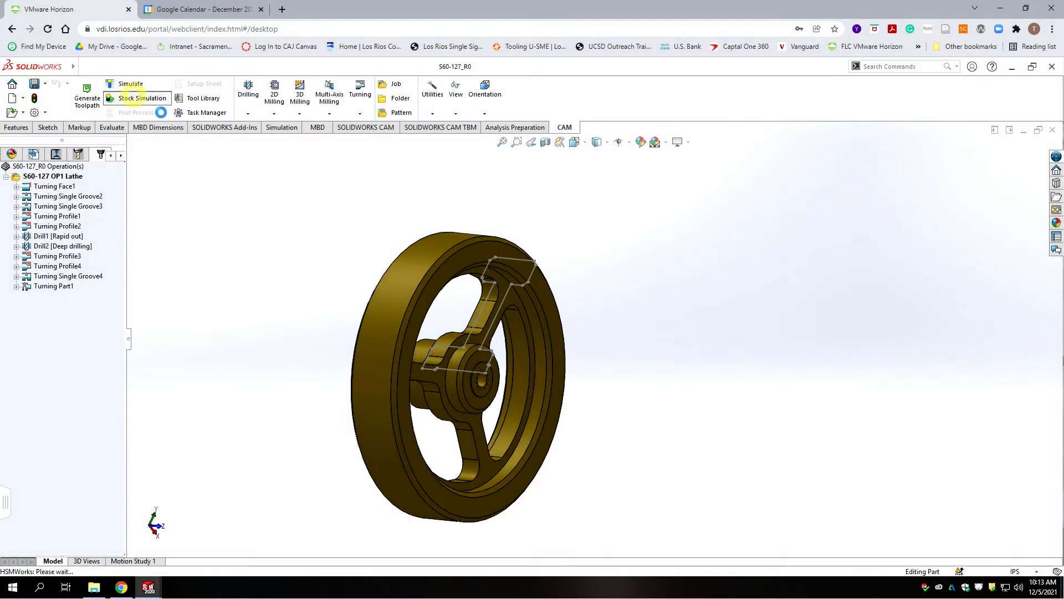
# Step: Run the stock simulation of the OP1 lathe job to its end, inspect the machined stock and close the simulation
pyautogui.click(137, 98)
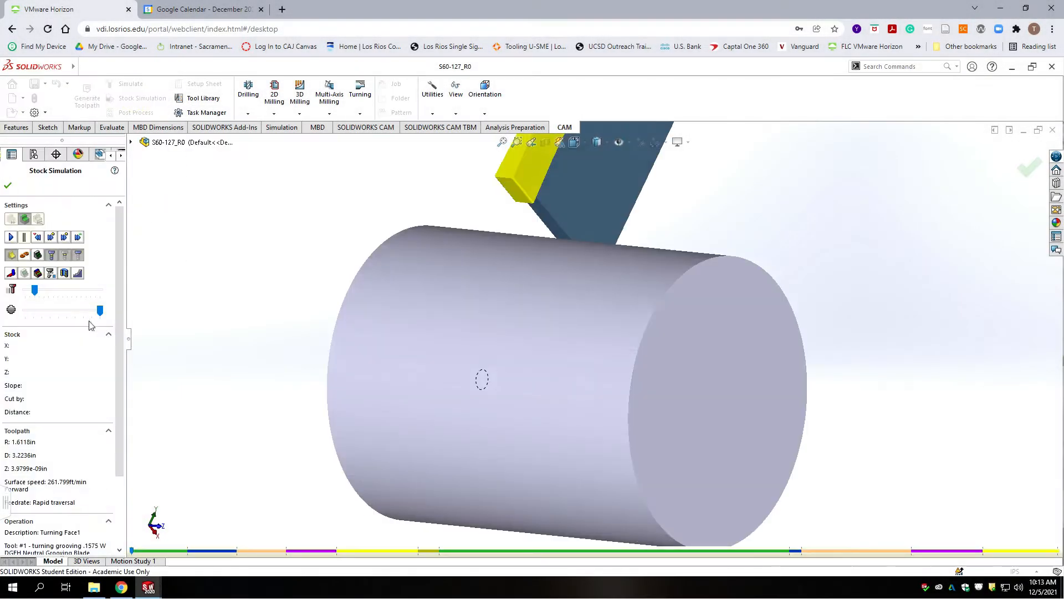
pyautogui.click(78, 237)
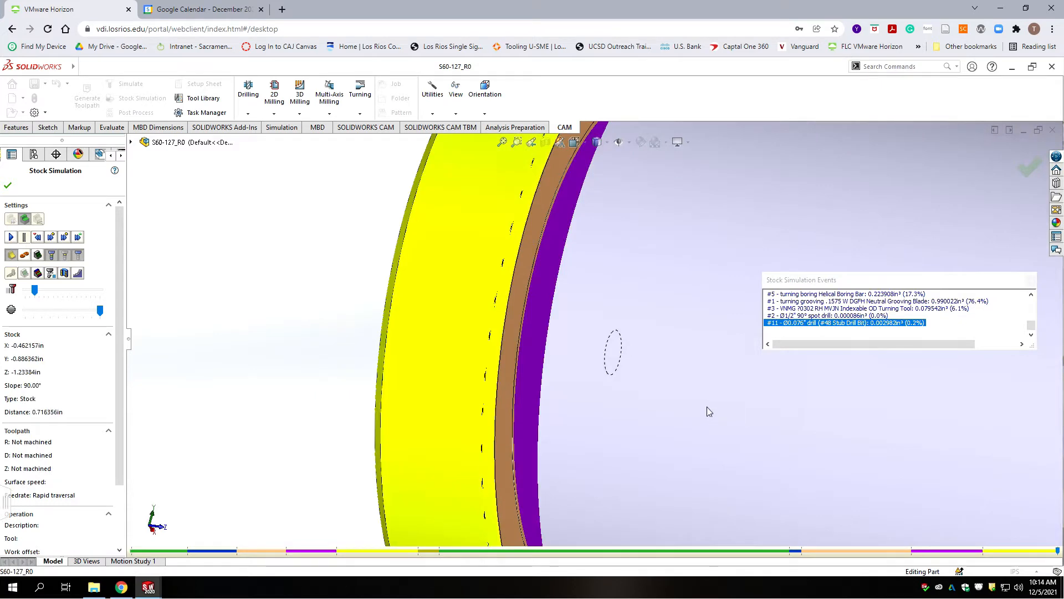
pyautogui.moveTo(707, 411); pyautogui.dragTo(703, 381, button='middle')
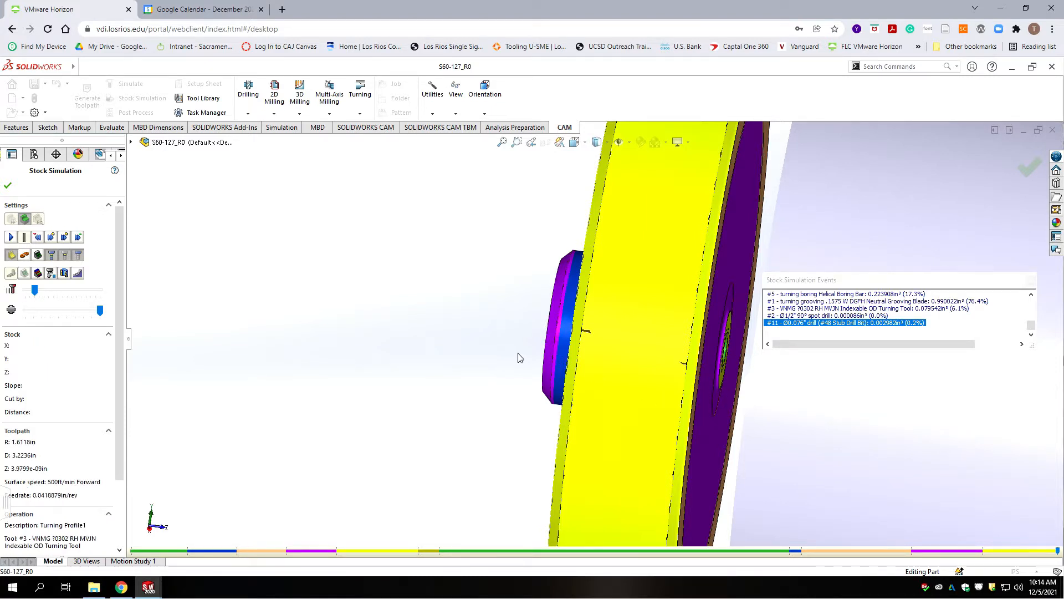
pyautogui.press('f')
pyautogui.click(1038, 166)
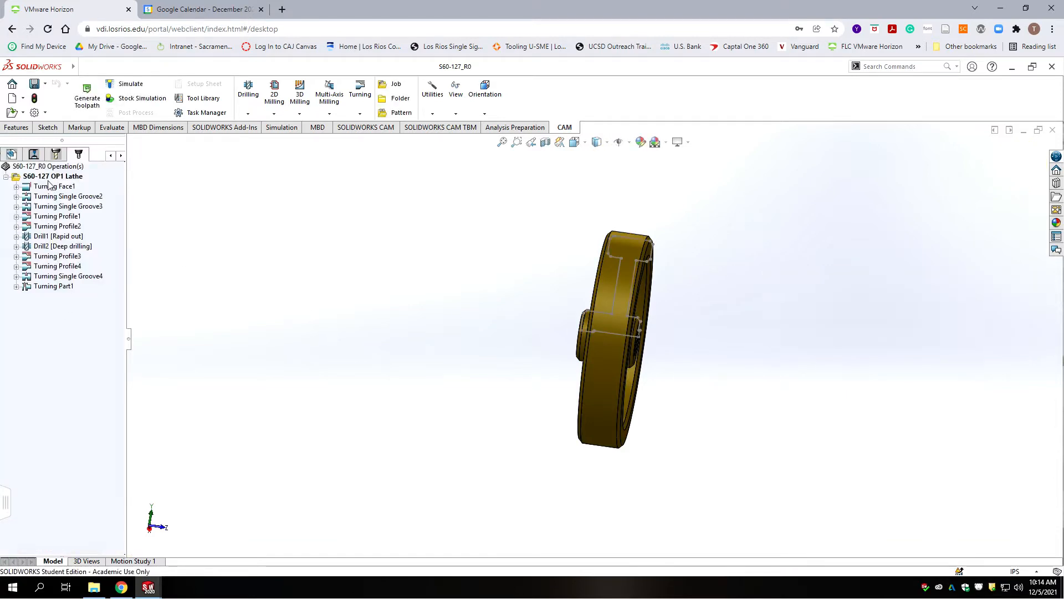
# Step: Copy the S60-127 OP1 Lathe job and paste it as a second job in the operation tree
pyautogui.click(51, 176)
pyautogui.rightClick(53, 181)
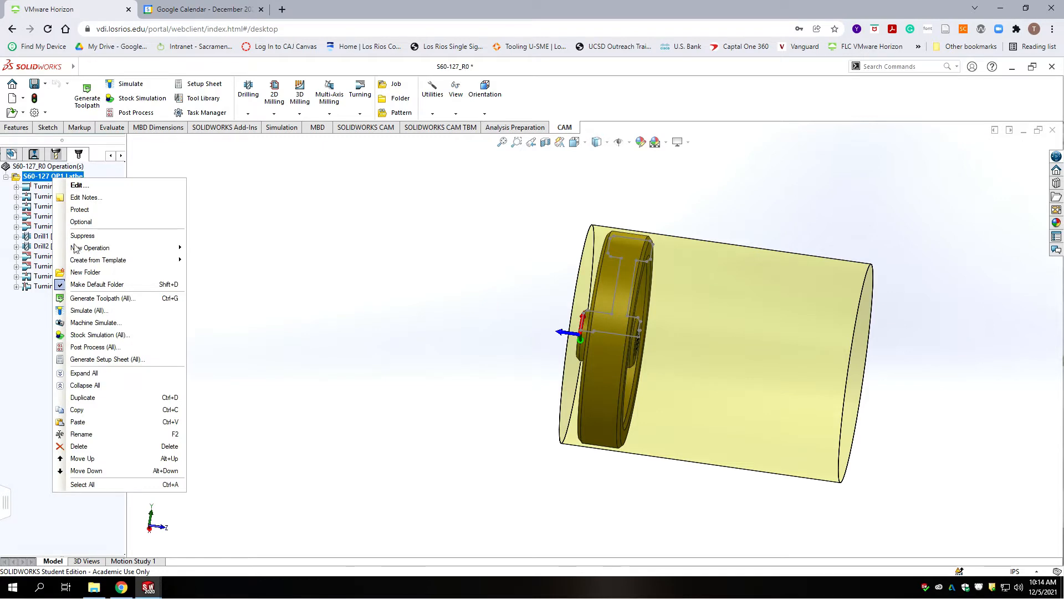
pyautogui.click(89, 409)
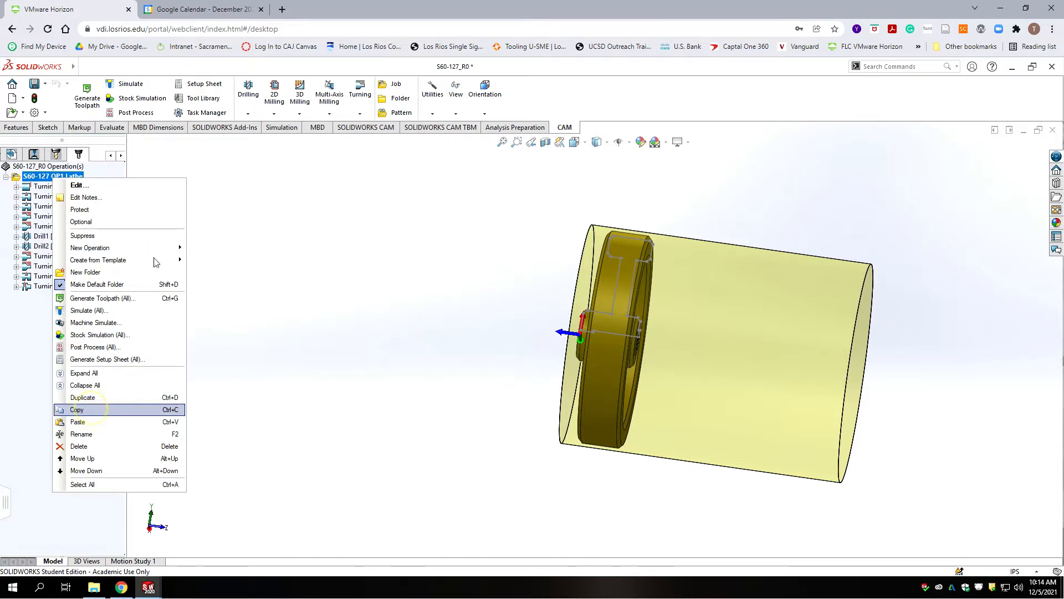
pyautogui.rightClick(40, 358)
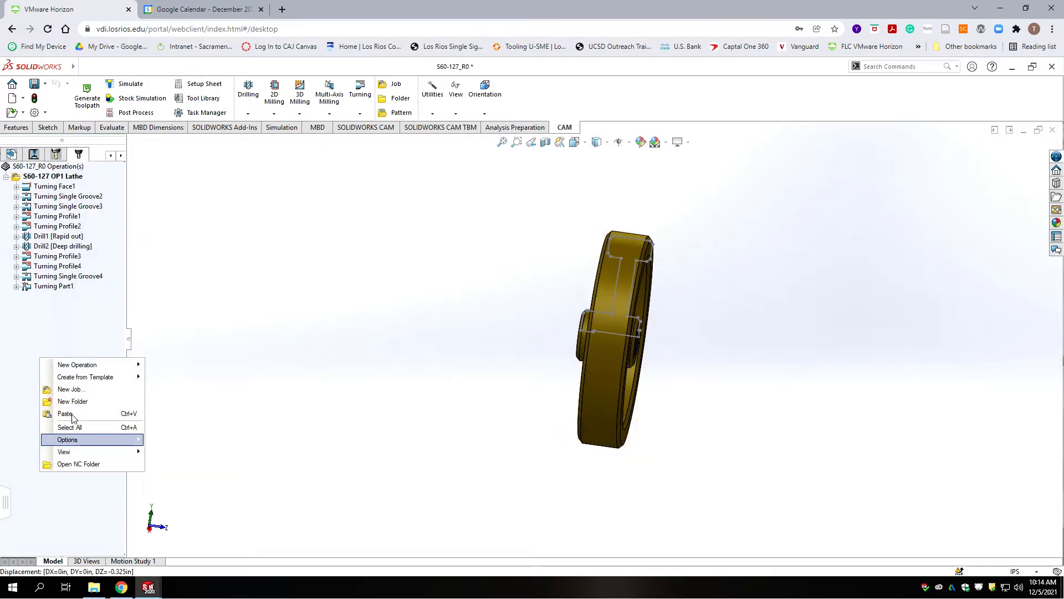
pyautogui.click(69, 415)
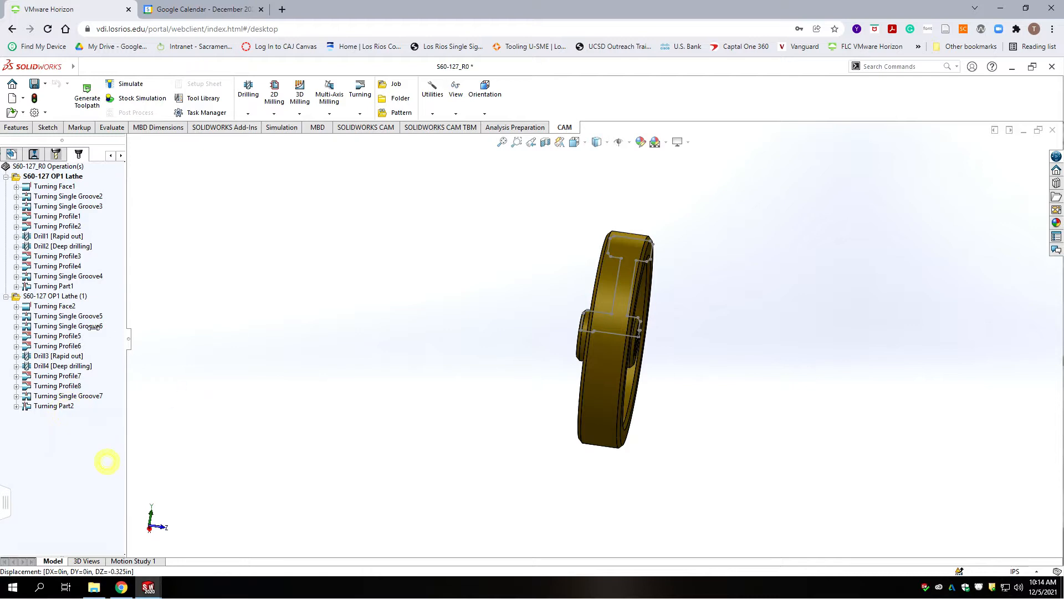
# Step: Make the copied job the default folder and rename it S60-127 OP2 Lathe
pyautogui.rightClick(45, 296)
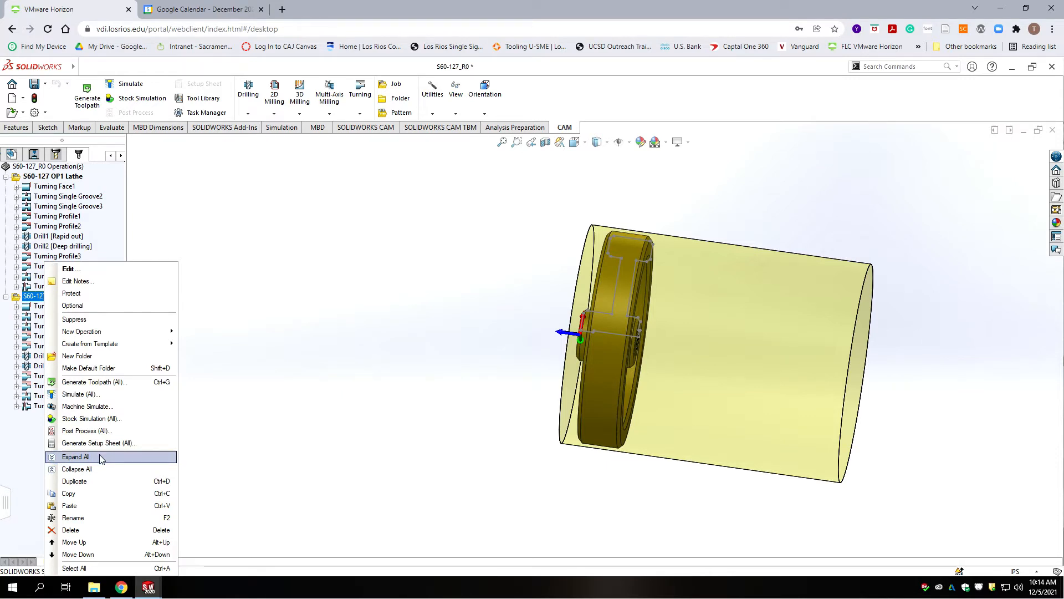
pyautogui.click(106, 368)
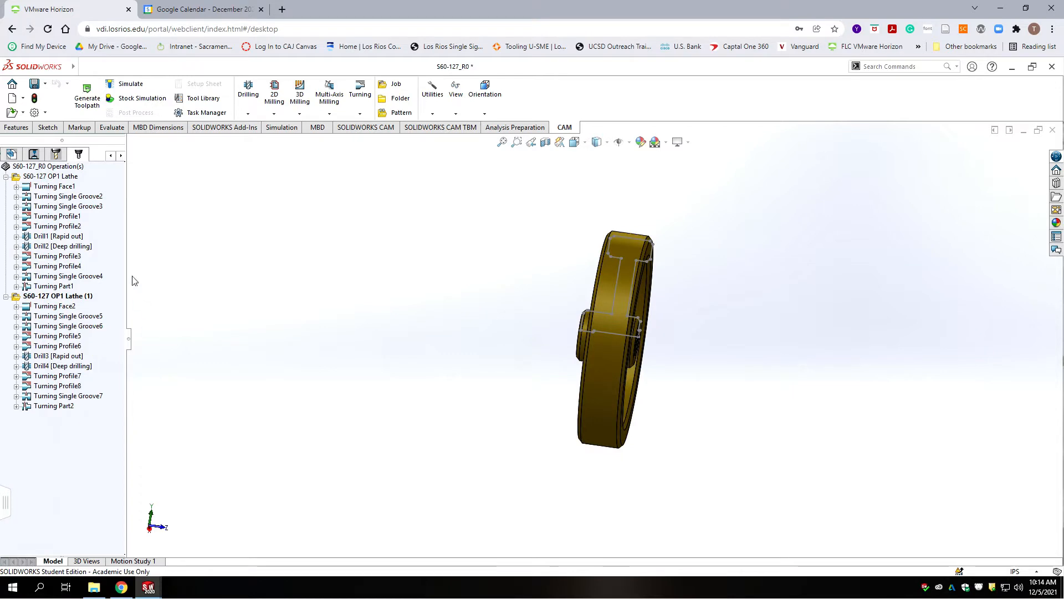
pyautogui.click(75, 297)
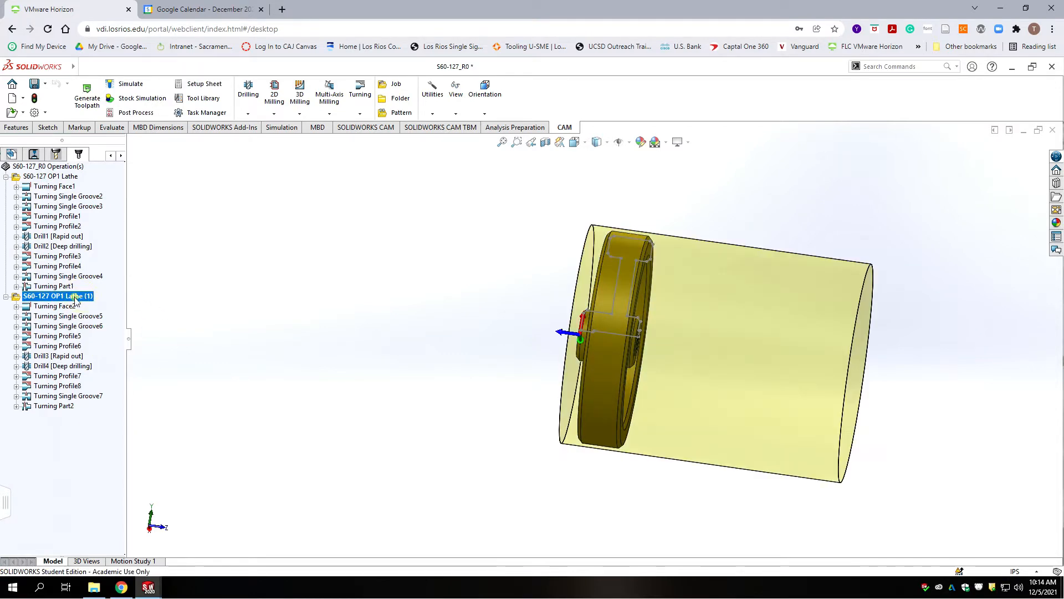
pyautogui.click(75, 298)
pyautogui.click(64, 296)
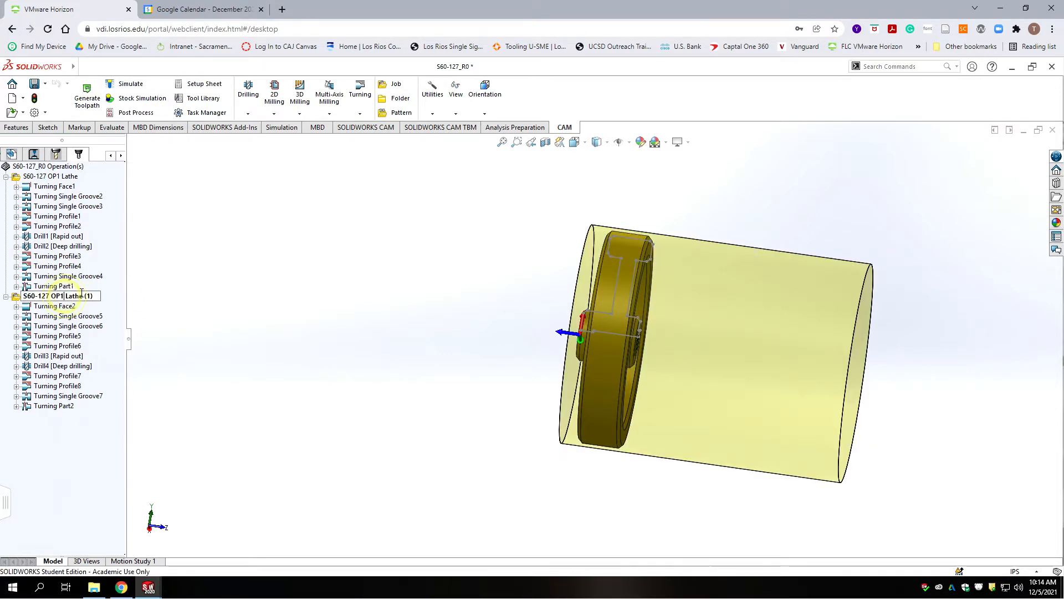
pyautogui.press('BackSpace')
pyautogui.write('2')
pyautogui.press('End')
pyautogui.press('BackSpace')
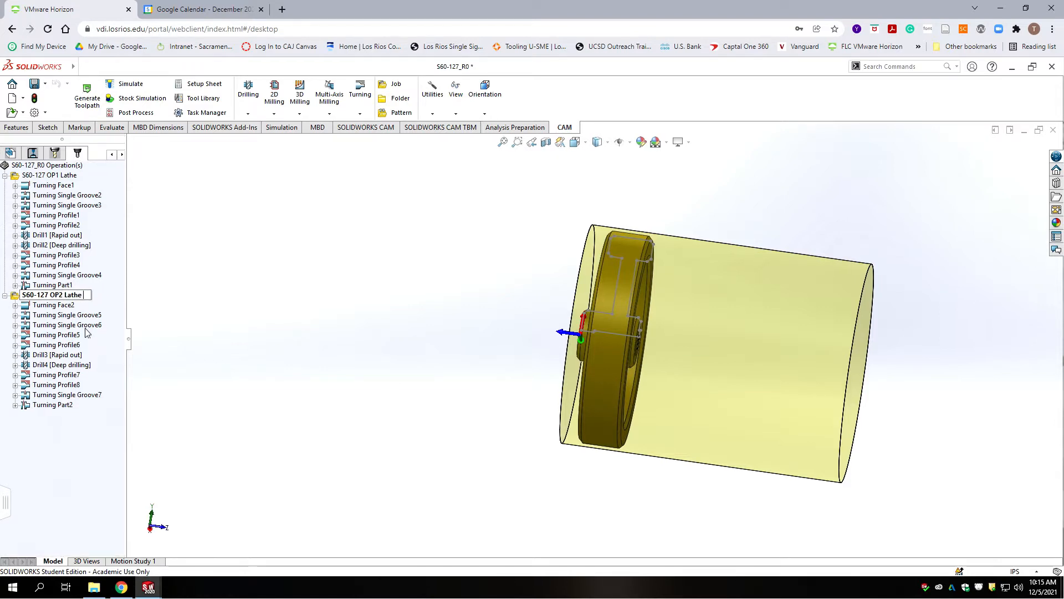
pyautogui.press('Return')
# Step: Open the OP2 job for editing and change its job comment to S60-127 OP2 Lathe
pyautogui.rightClick(37, 297)
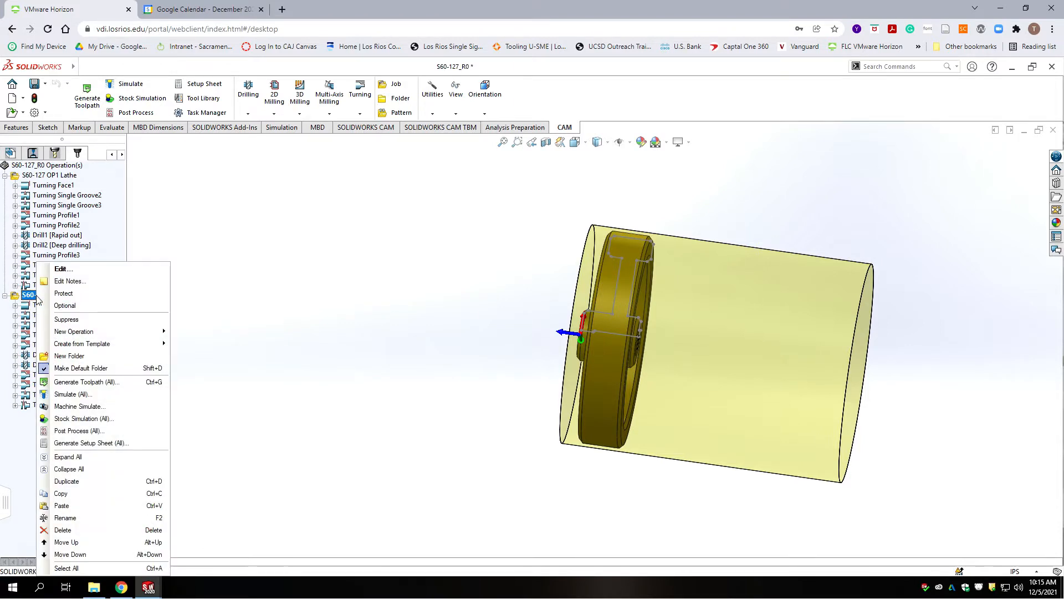
pyautogui.click(61, 269)
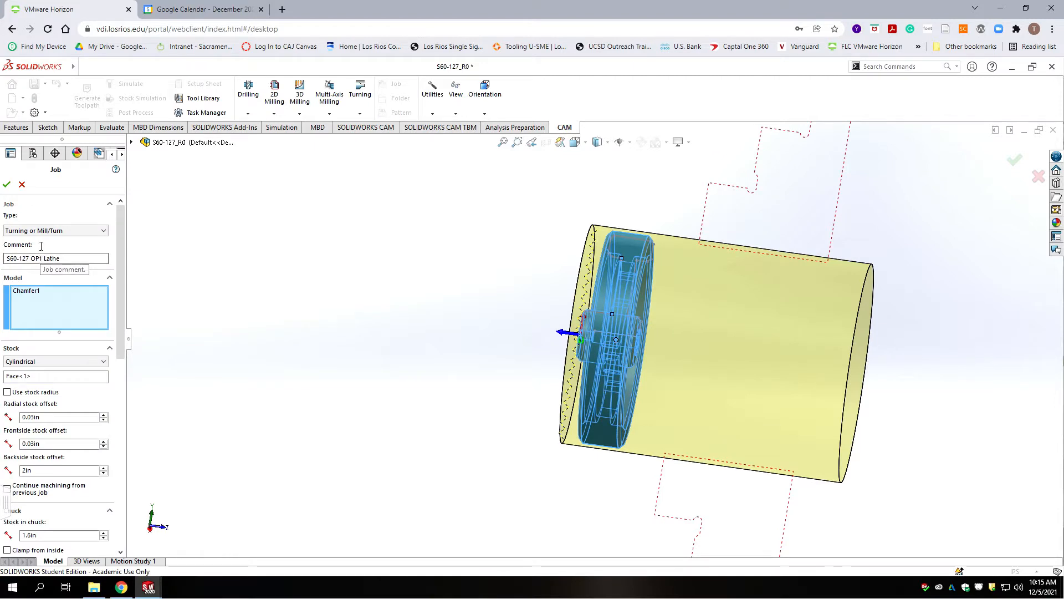
pyautogui.click(40, 259)
pyautogui.press('BackSpace')
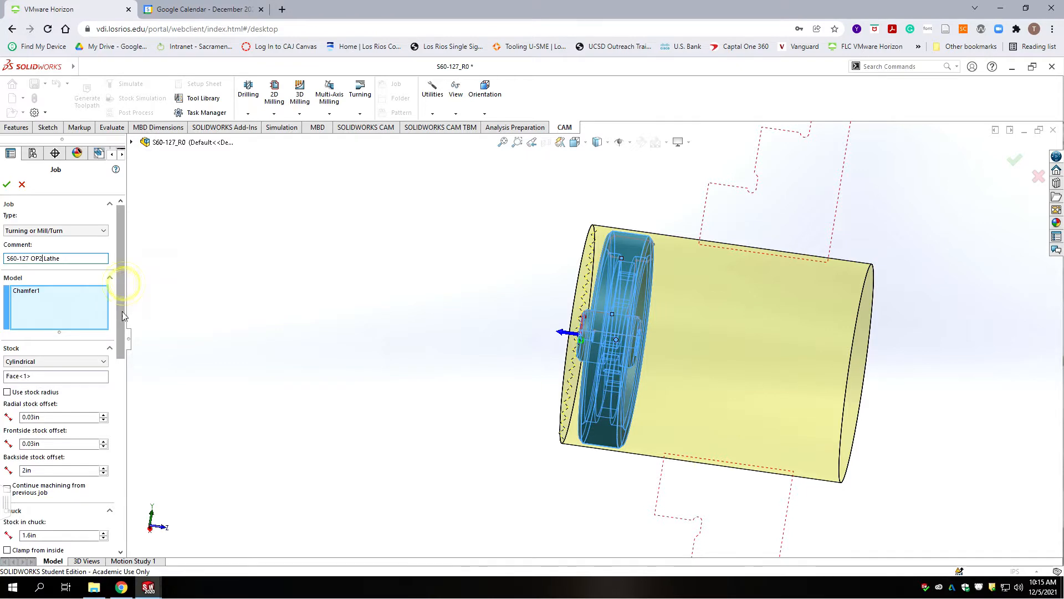
# Step: Set the radial, frontside and backside stock offsets to 0 in and enable continuing machining from the previous job
pyautogui.scroll(-3, 123, 316)
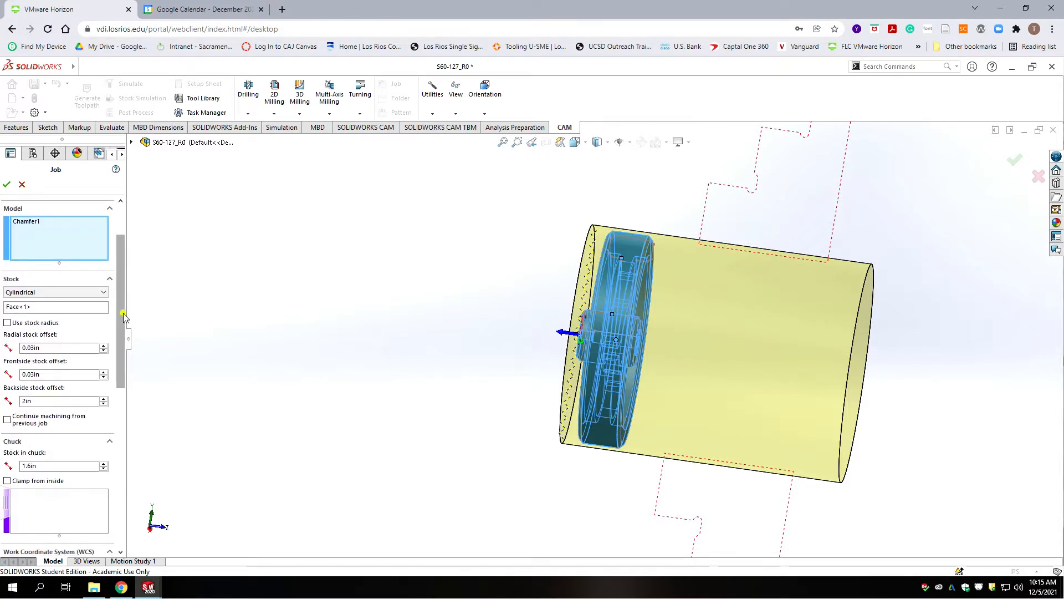
pyautogui.moveTo(125, 317); pyautogui.dragTo(123, 333)
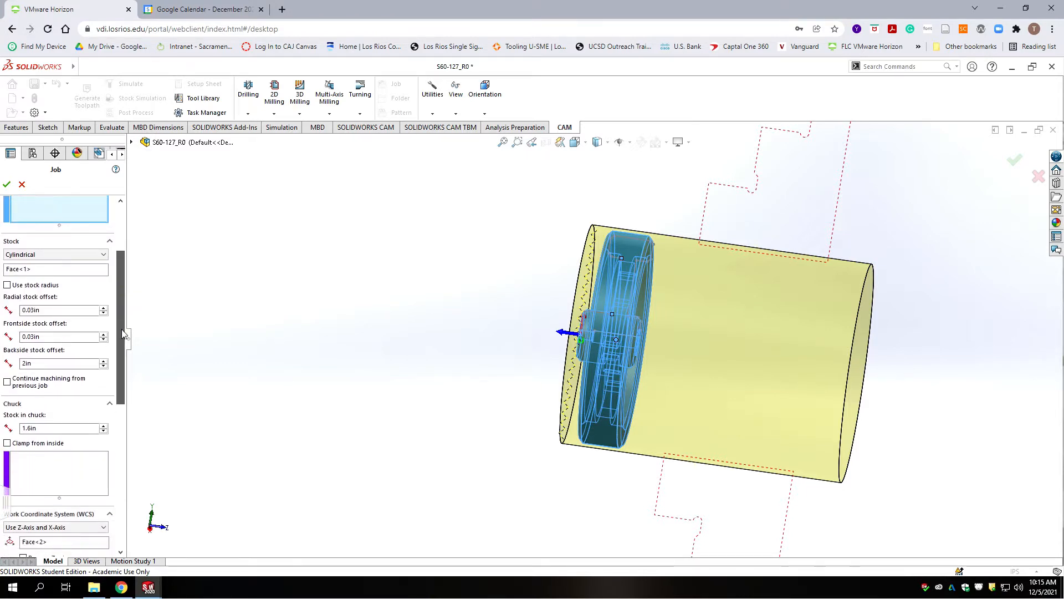
pyautogui.doubleClick(57, 310)
pyautogui.write('0')
pyautogui.doubleClick(59, 337)
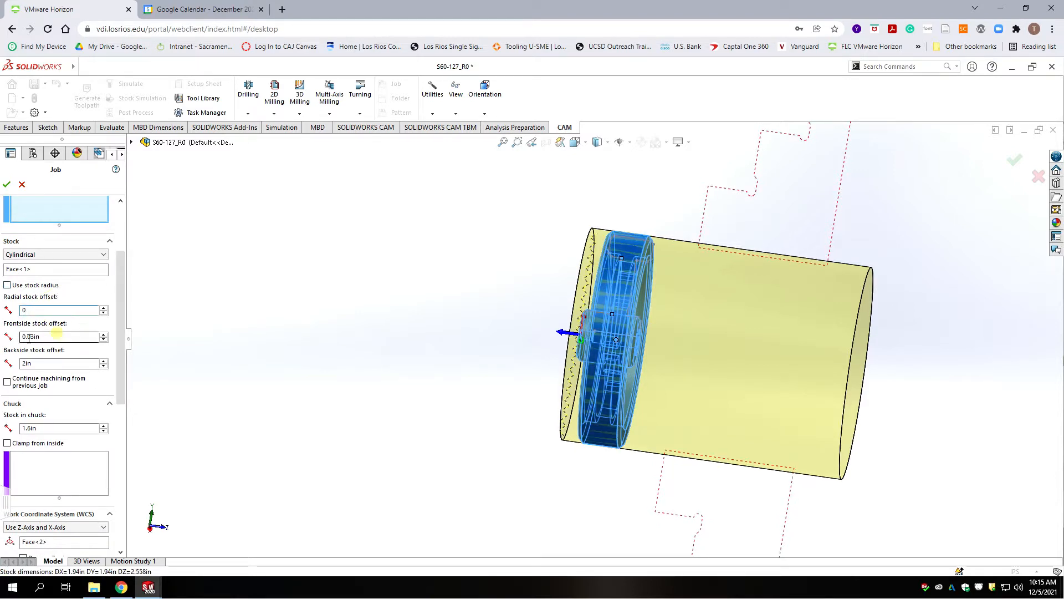
pyautogui.write('0')
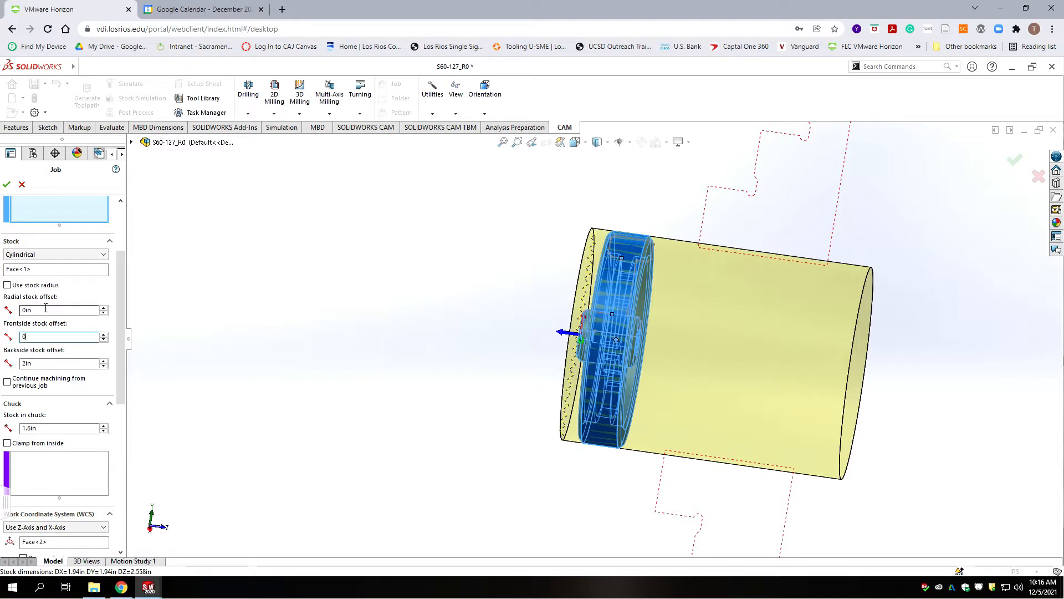
pyautogui.press('Tab')
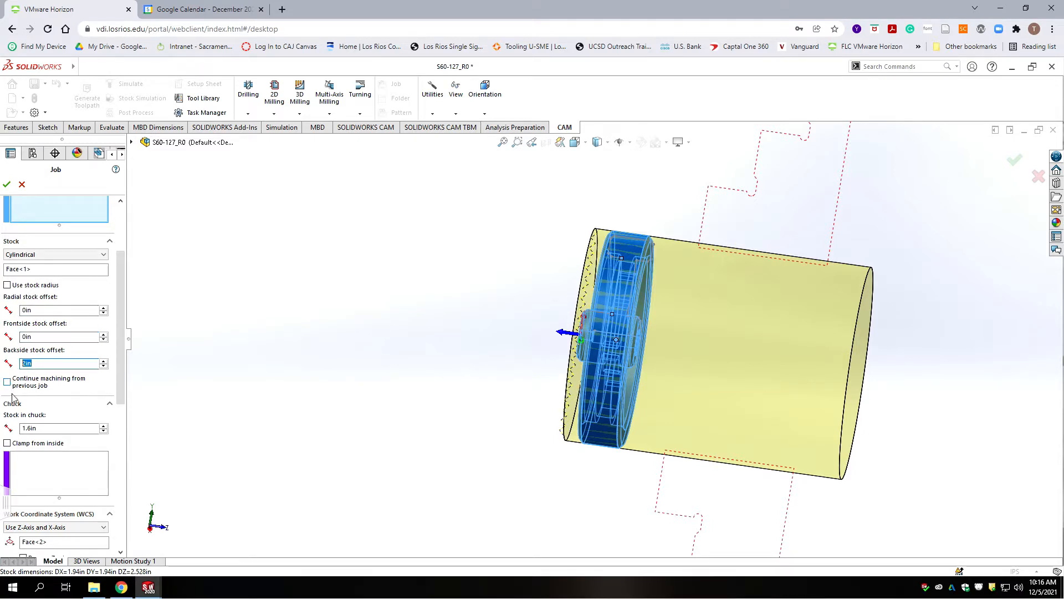
pyautogui.write('0')
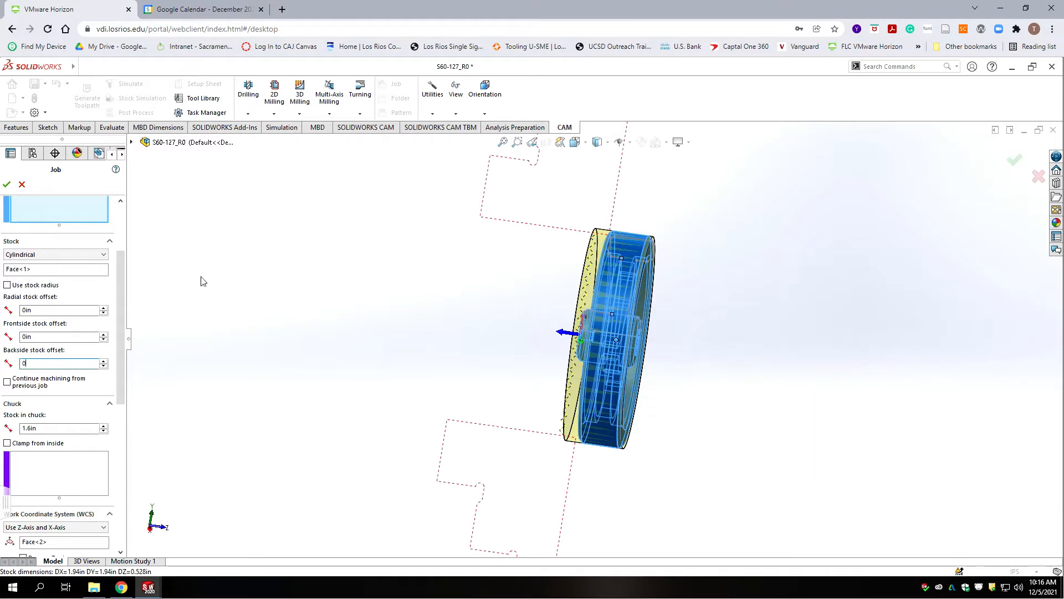
pyautogui.moveTo(121, 267); pyautogui.dragTo(120, 299)
pyautogui.click(7, 307)
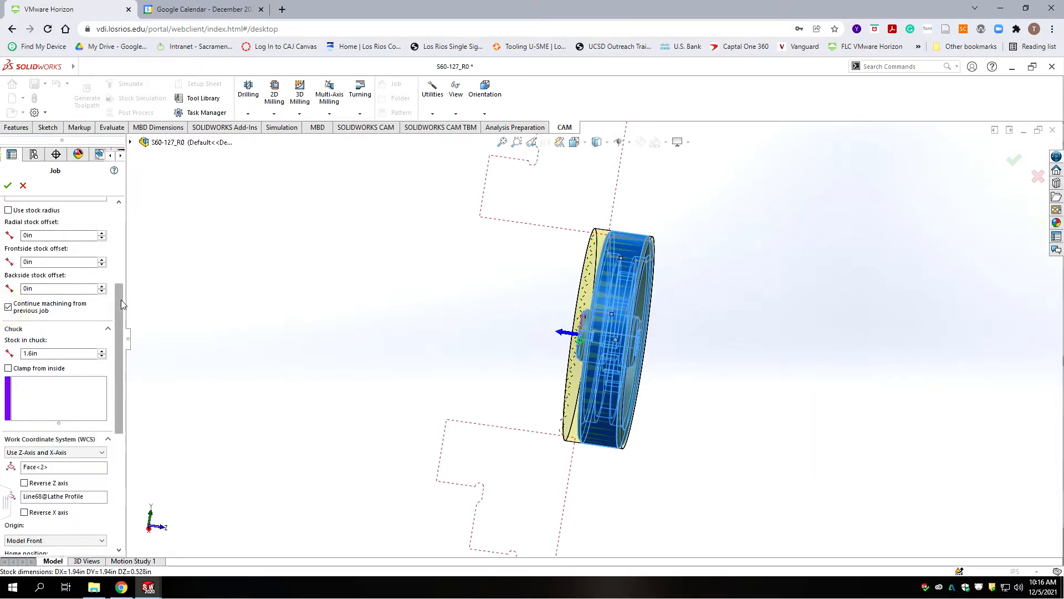
# Step: Set the length of stock held in the chuck to 0.52 in
pyautogui.moveTo(122, 304); pyautogui.dragTo(119, 328)
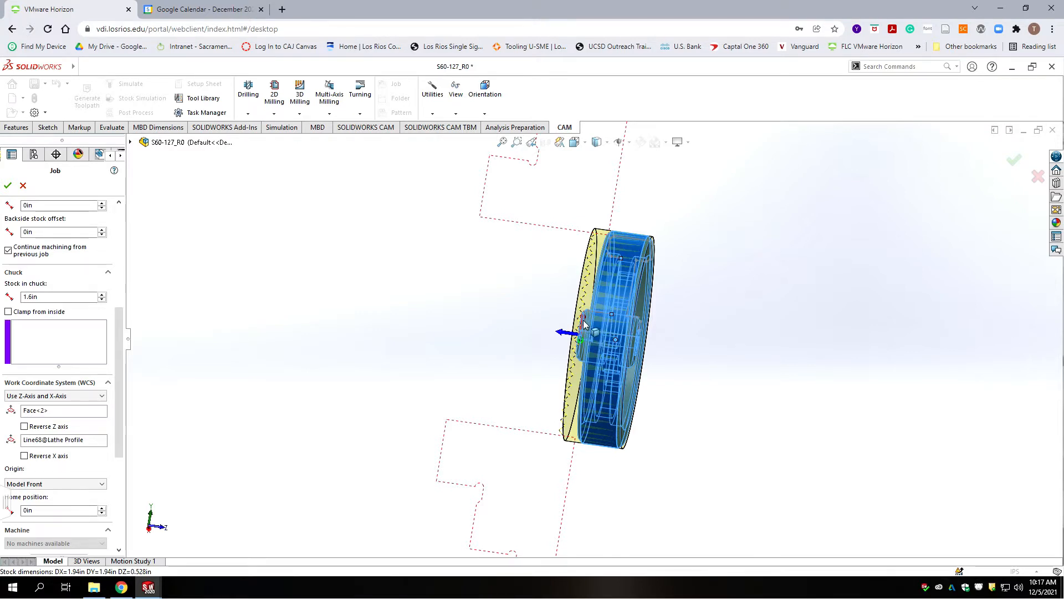
pyautogui.moveTo(585, 324); pyautogui.dragTo(662, 419, button='middle')
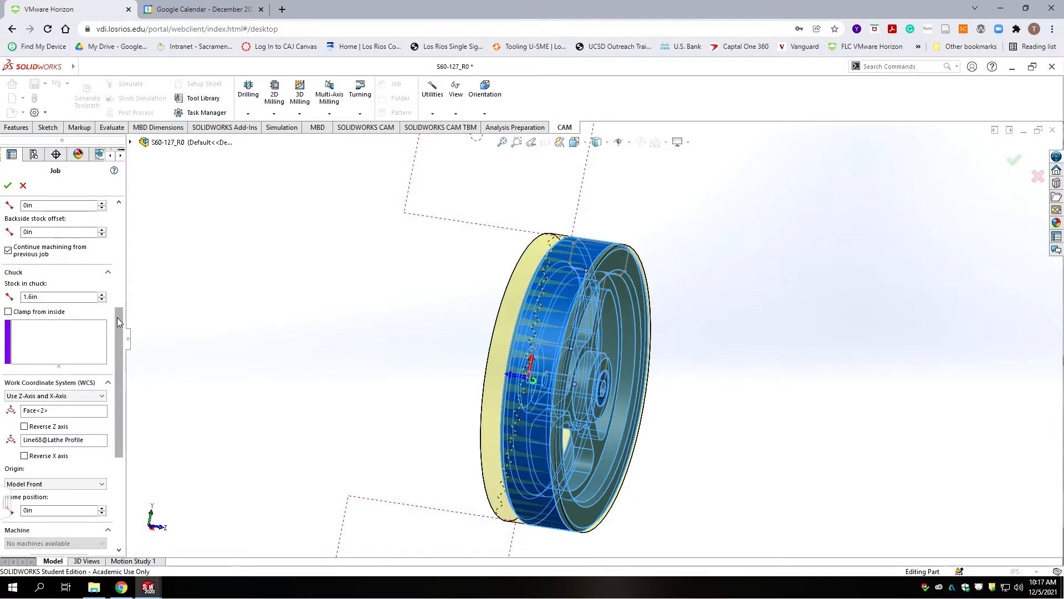
pyautogui.doubleClick(38, 297)
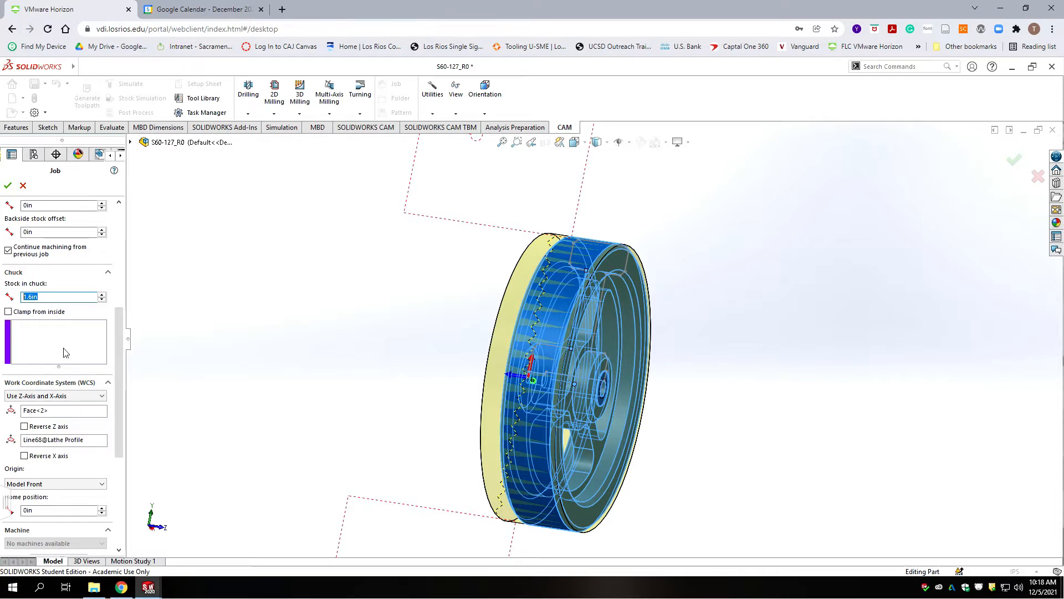
pyautogui.write('.52')
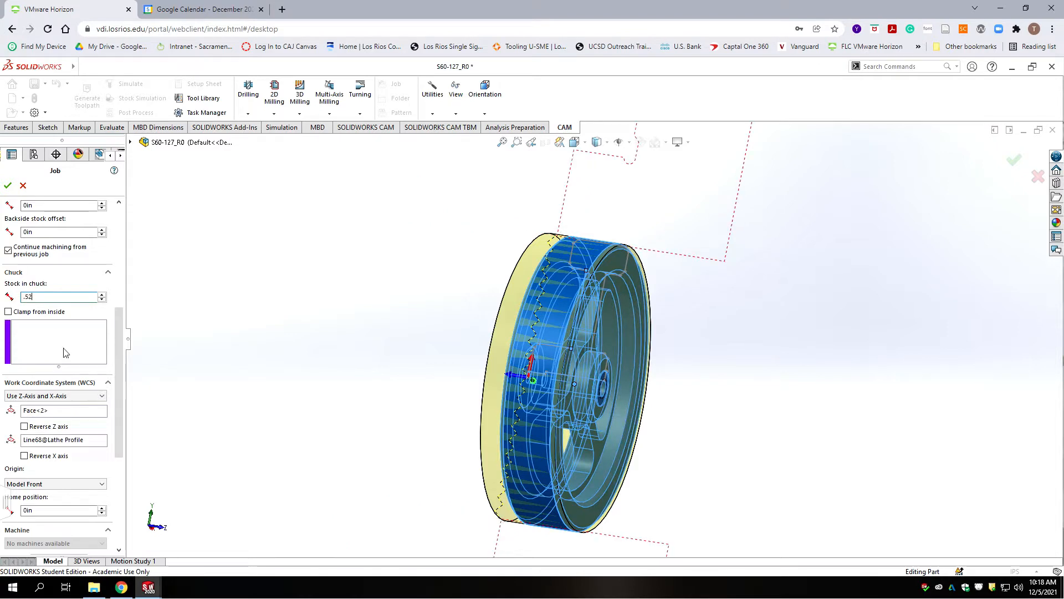
pyautogui.scroll(5, 638, 338)
pyautogui.moveTo(626, 353); pyautogui.dragTo(607, 359, button='middle')
pyautogui.scroll(5, 607, 360)
pyautogui.scroll(-5, 589, 332)
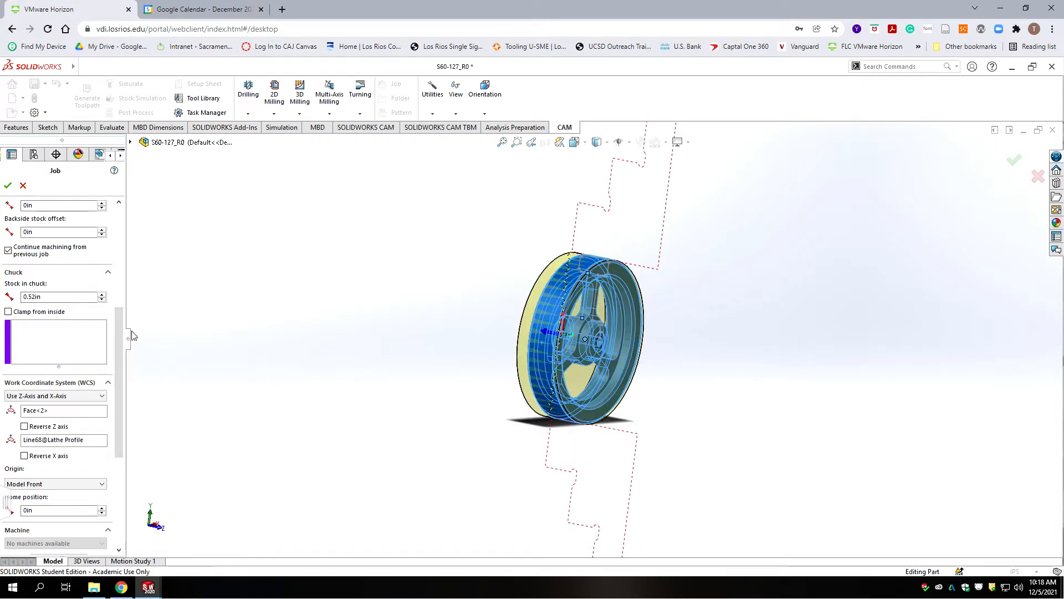
# Step: Redefine the work coordinate system's Z axis with the hub's end face on the opposite side of the wheel
pyautogui.moveTo(118, 321); pyautogui.dragTo(125, 386)
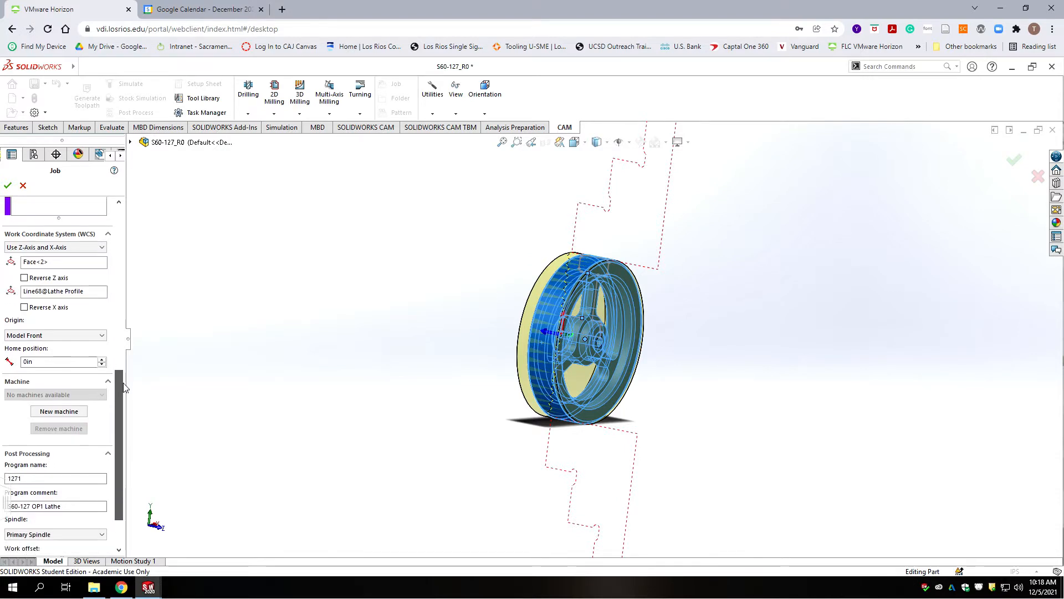
pyautogui.click(55, 261)
pyautogui.scroll(-5, 607, 346)
pyautogui.click(571, 310)
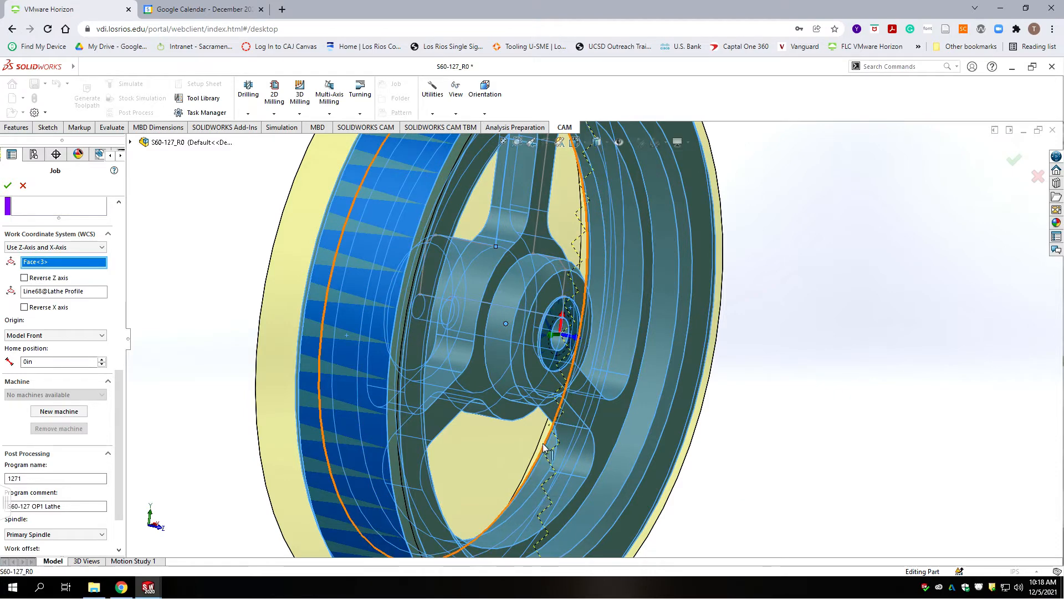
pyautogui.press('f')
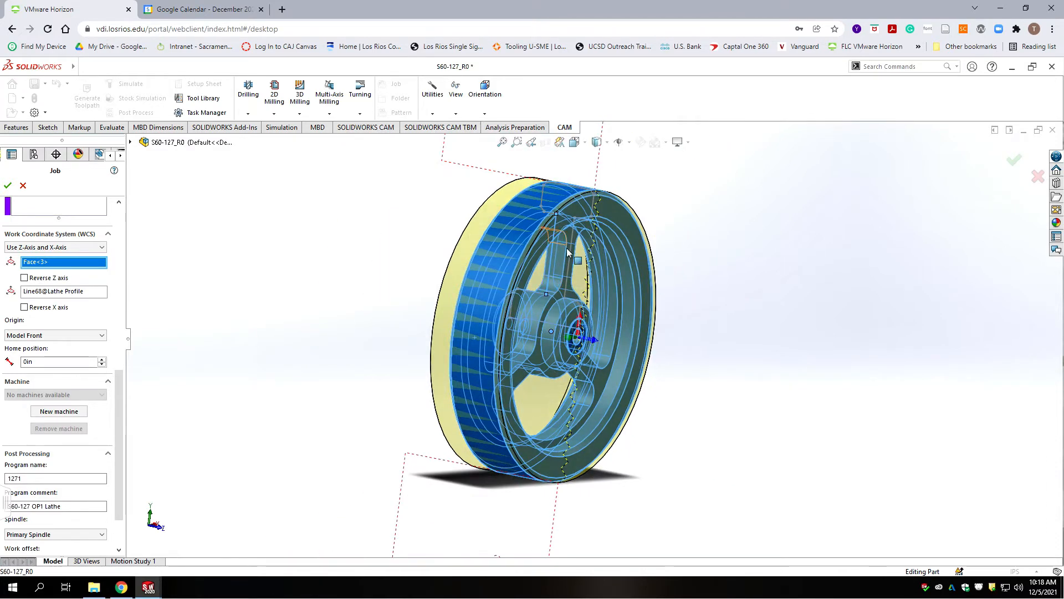
pyautogui.moveTo(595, 428); pyautogui.dragTo(604, 361, button='middle')
pyautogui.scroll(4, 604, 346)
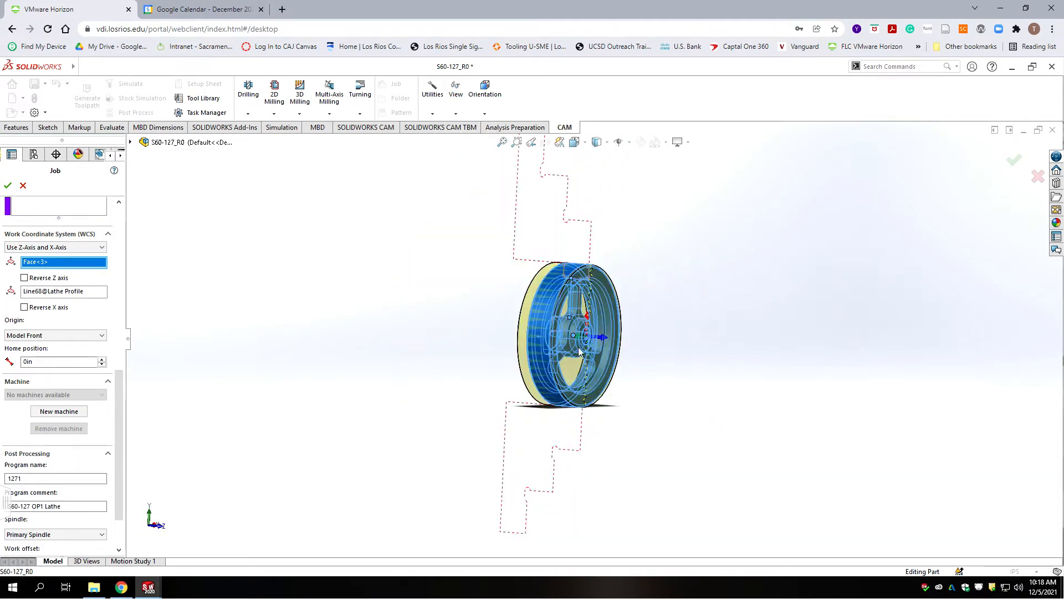
pyautogui.scroll(-2, 660, 316)
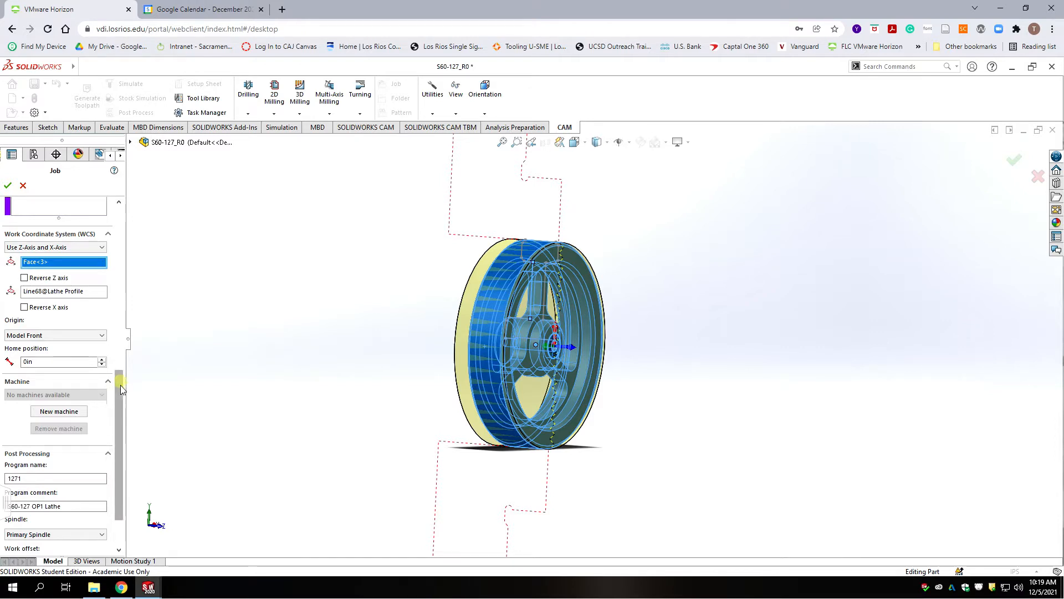
# Step: Set the job's post-processing program name to 1272
pyautogui.scroll(-2, 122, 409)
pyautogui.click(44, 422)
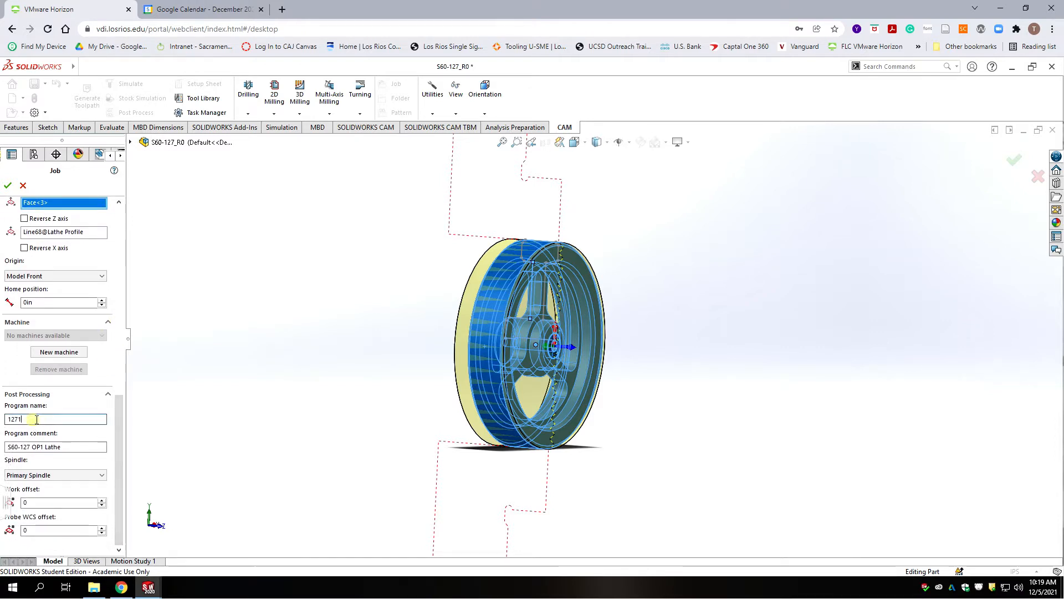
pyautogui.press('BackSpace')
pyautogui.write('2')
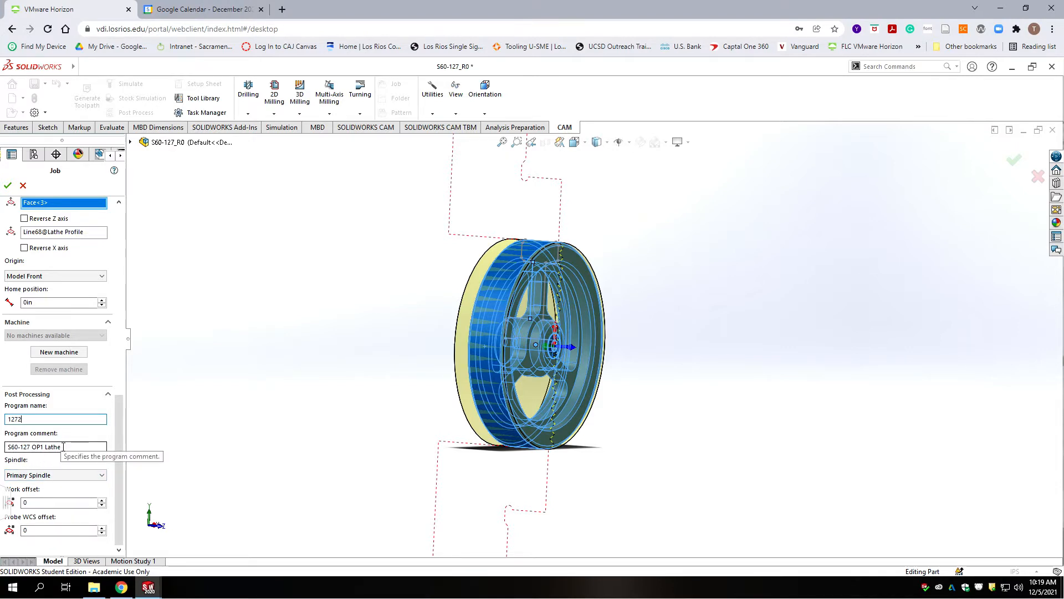
# Step: Set the job's program comment to "S60-127 OP2 Lathe" and accept the job settings
pyautogui.click(43, 447)
pyautogui.press('BackSpace')
pyautogui.write('2')
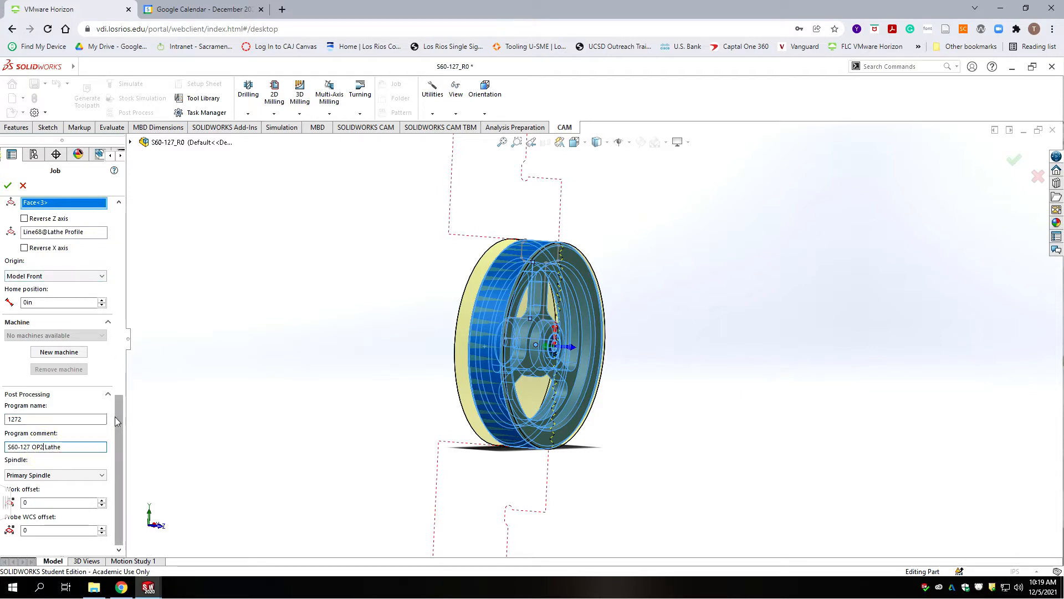
pyautogui.moveTo(118, 425); pyautogui.dragTo(117, 249)
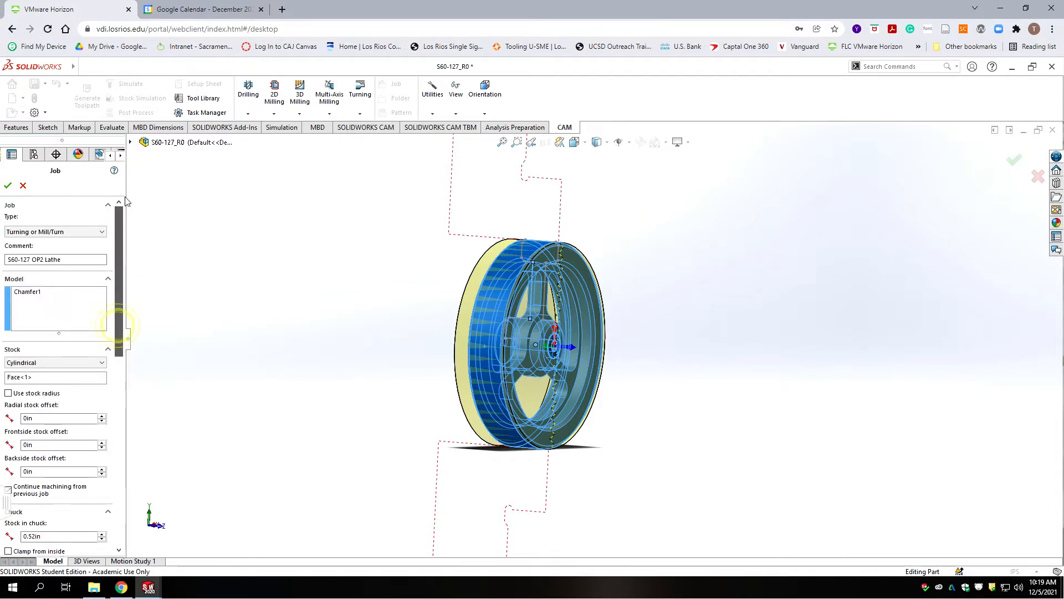
pyautogui.click(8, 186)
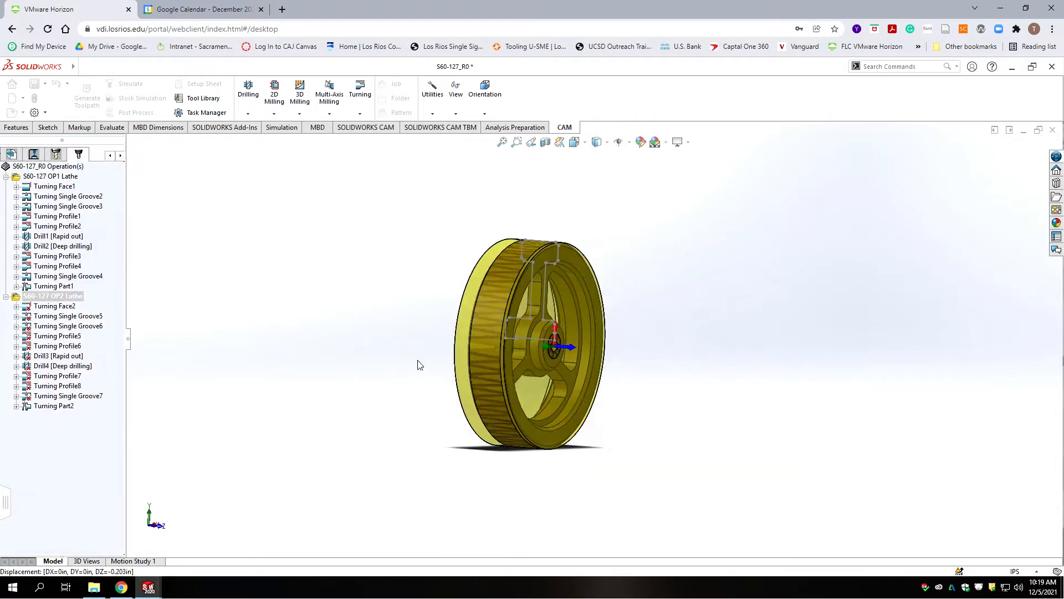
# Step: Examine the OP2 stock and work coordinate system around the wheel from several angles
pyautogui.scroll(2, 591, 362)
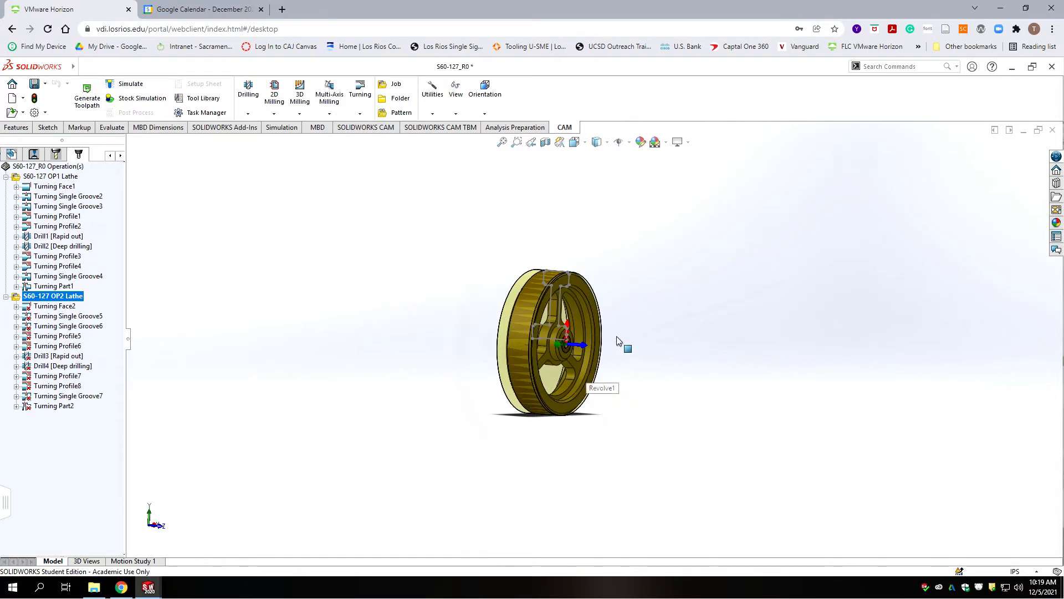
pyautogui.scroll(-5, 618, 338)
pyautogui.scroll(2, 435, 390)
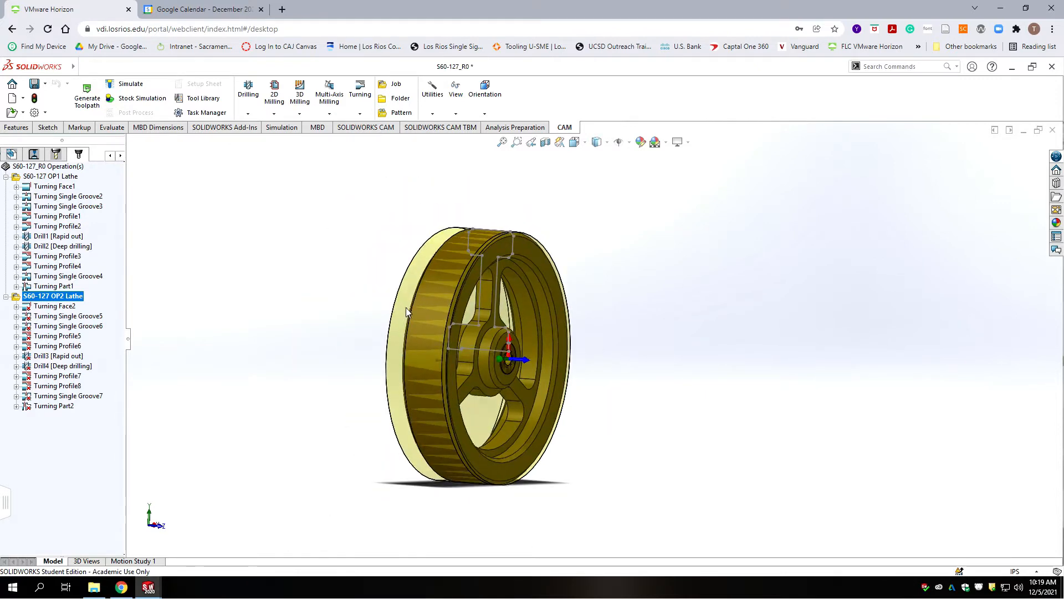
pyautogui.moveTo(454, 388); pyautogui.dragTo(574, 450, button='middle')
pyautogui.scroll(-2, 588, 430)
pyautogui.scroll(-2, 512, 413)
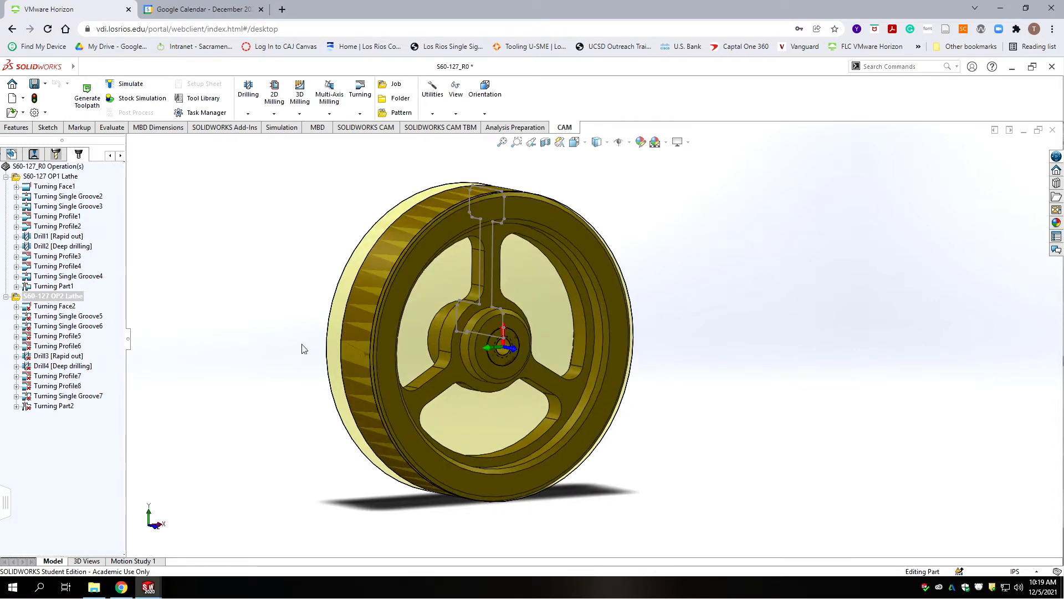
pyautogui.scroll(-1, 310, 338)
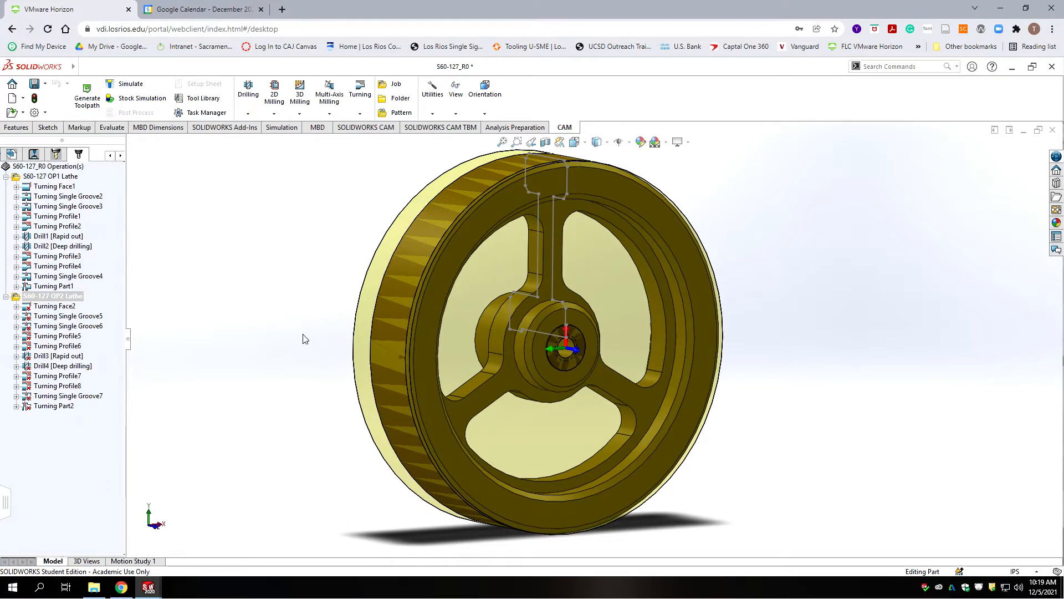
# Step: Delete the copied facing operation Turning Face2 from the S60-127 OP2 Lathe job
pyautogui.click(54, 307)
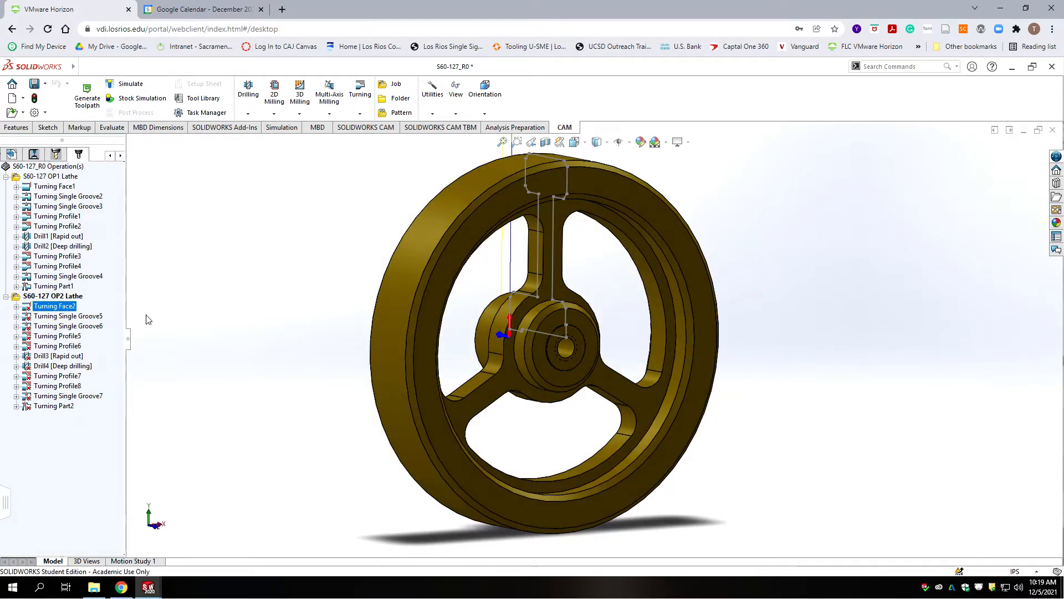
pyautogui.press('Delete')
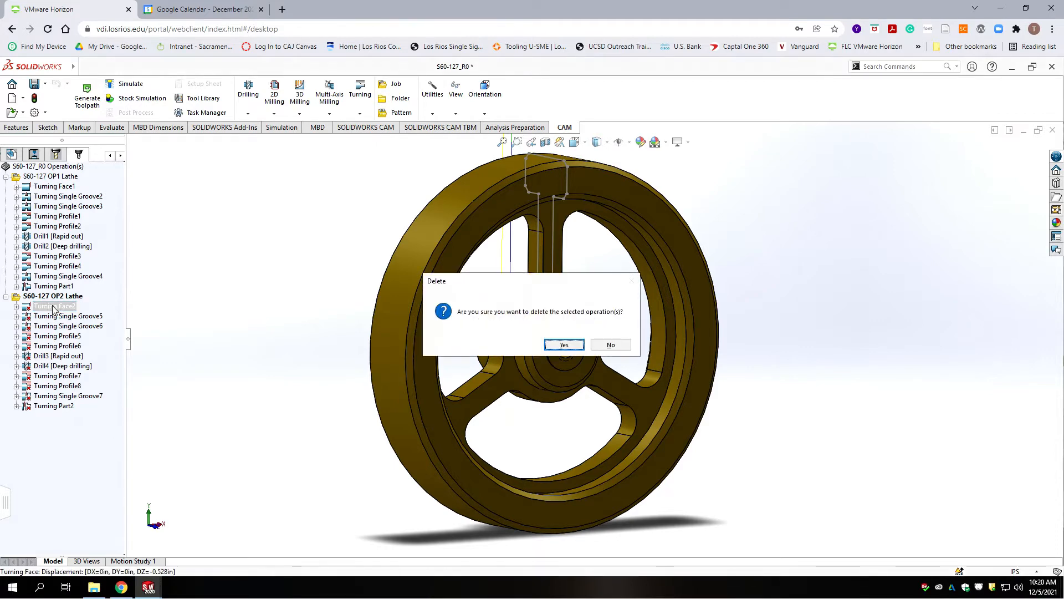
pyautogui.click(564, 344)
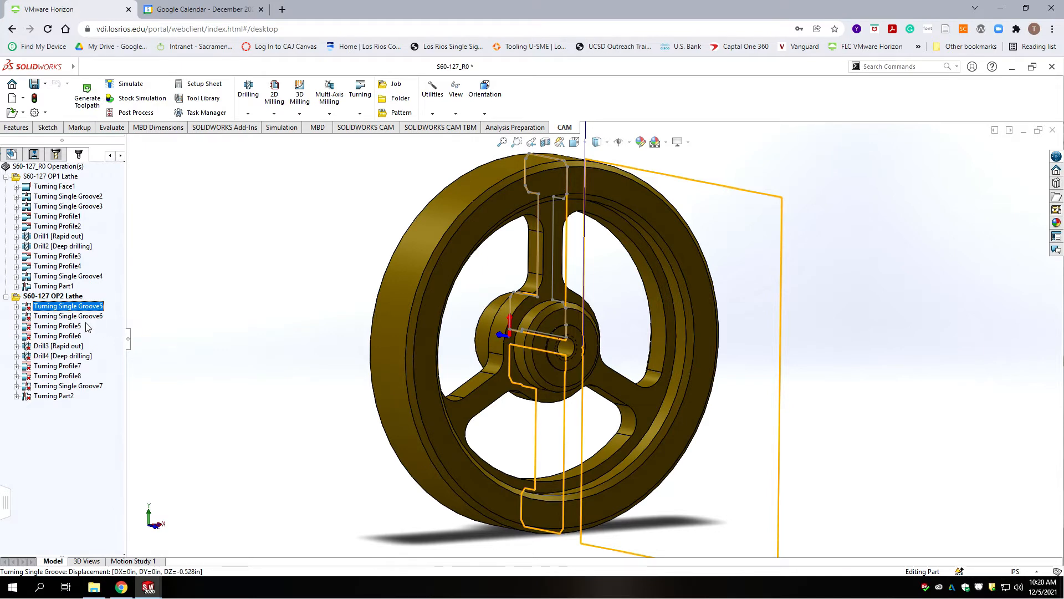
# Step: Delete the operations Turning Single Groove5 and Turning Single Groove6 from the OP2 job
pyautogui.click(42, 309)
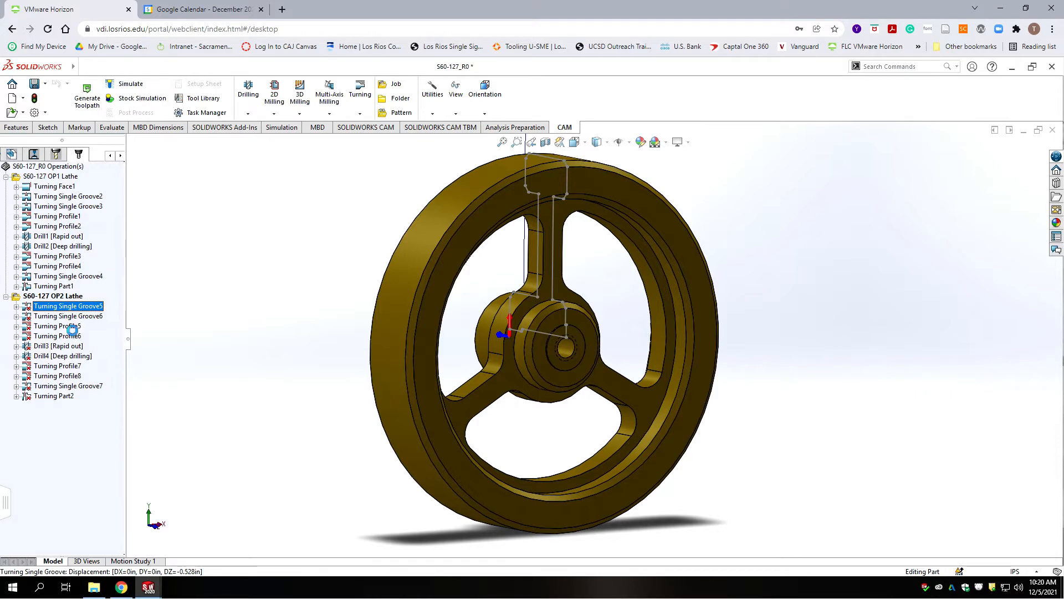
pyautogui.press('Delete')
pyautogui.click(563, 345)
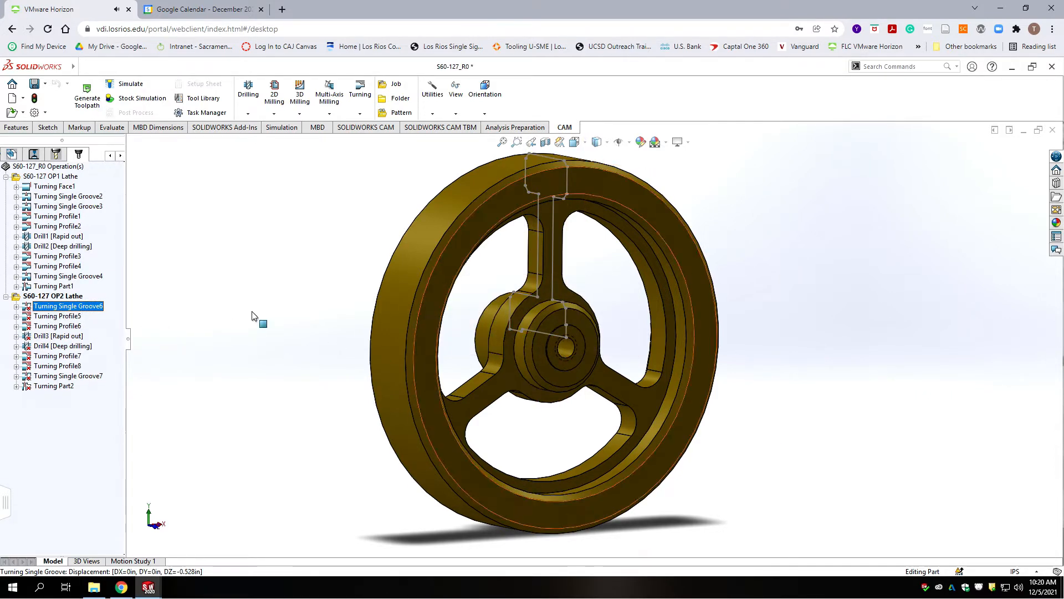
pyautogui.press('Delete')
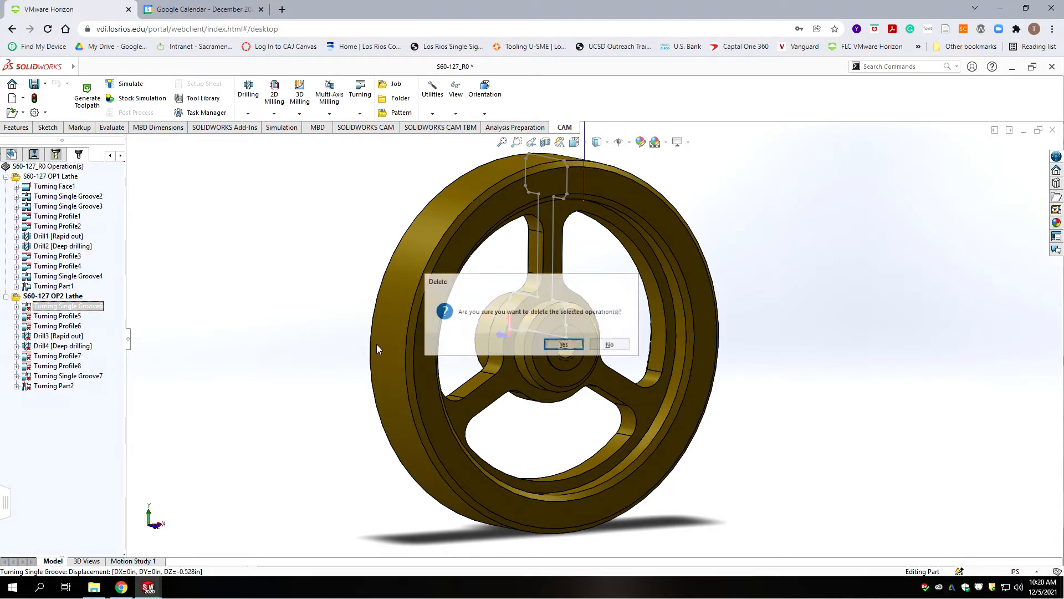
pyautogui.press('Return')
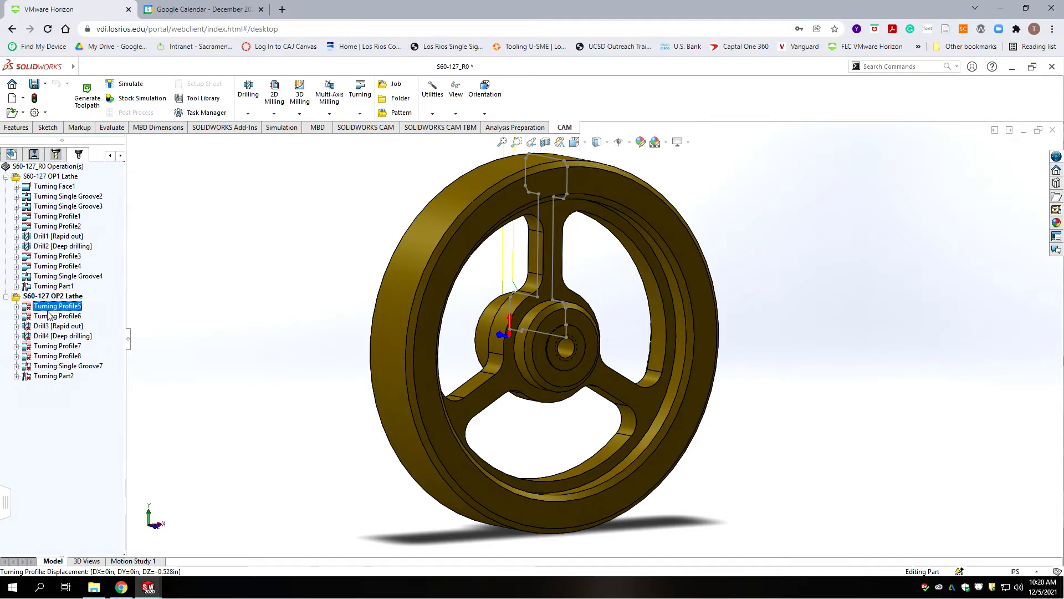
# Step: Check the copied profile toolpaths against OP1's Turning Profile1 and delete Turning Profile5 and Turning Profile6 from the OP2 job
pyautogui.click(55, 216)
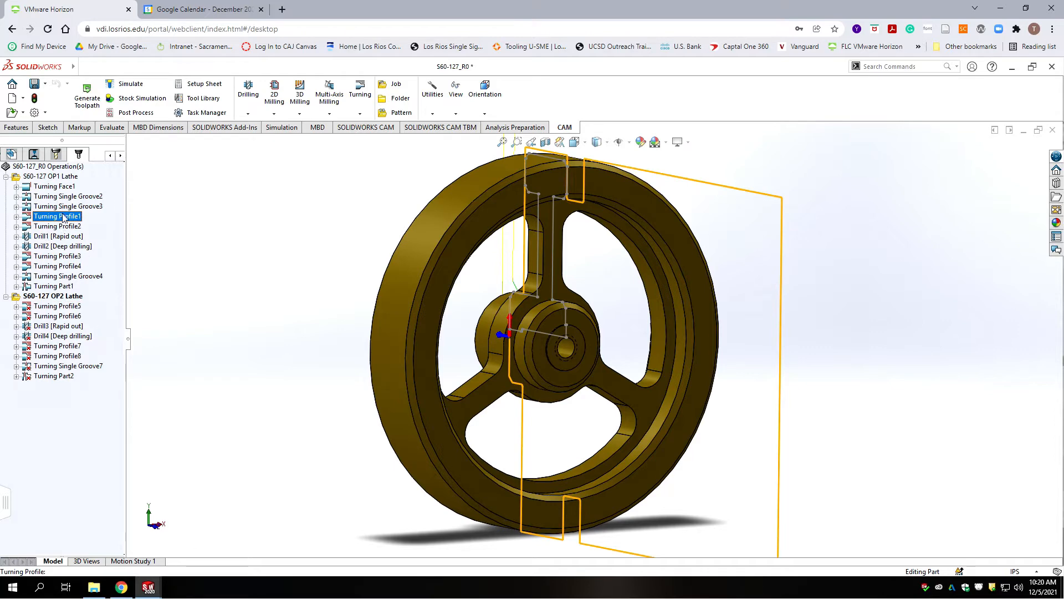
pyautogui.moveTo(249, 259); pyautogui.dragTo(560, 360, button='middle')
pyautogui.scroll(3, 539, 318)
pyautogui.scroll(2, 505, 390)
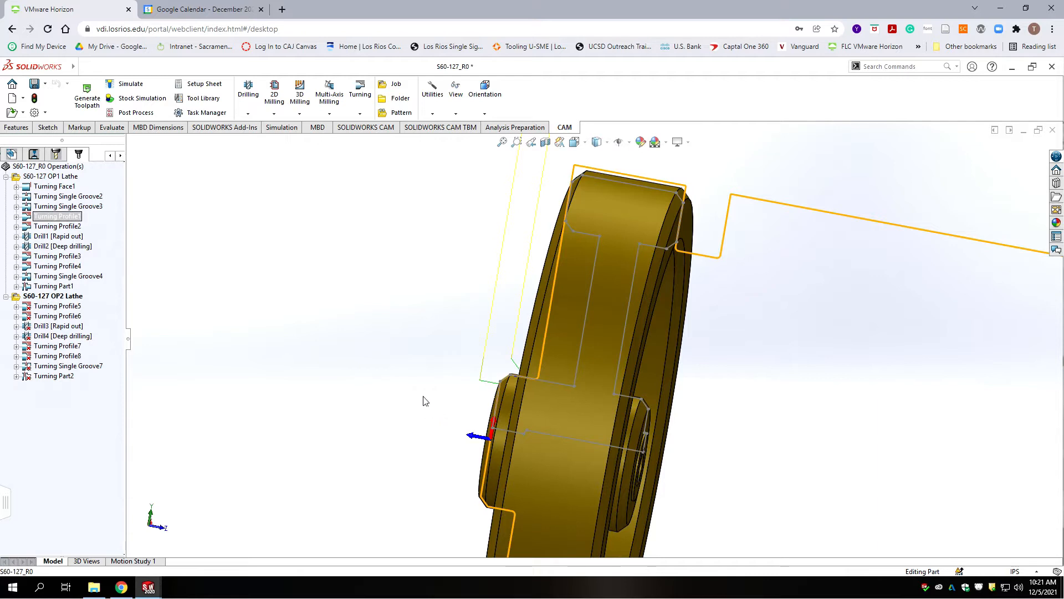
pyautogui.click(60, 318)
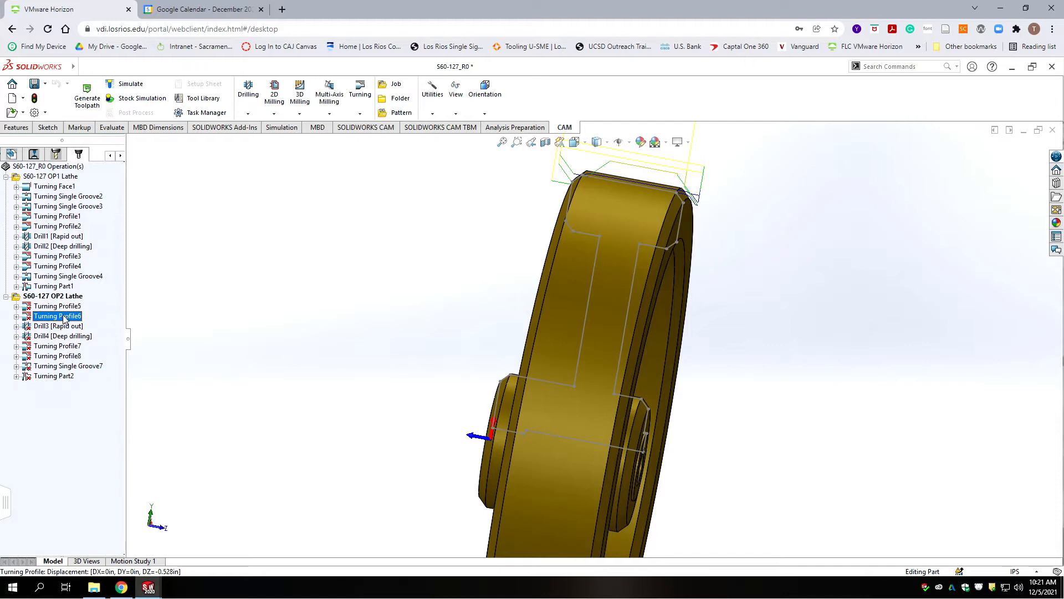
pyautogui.click(58, 307)
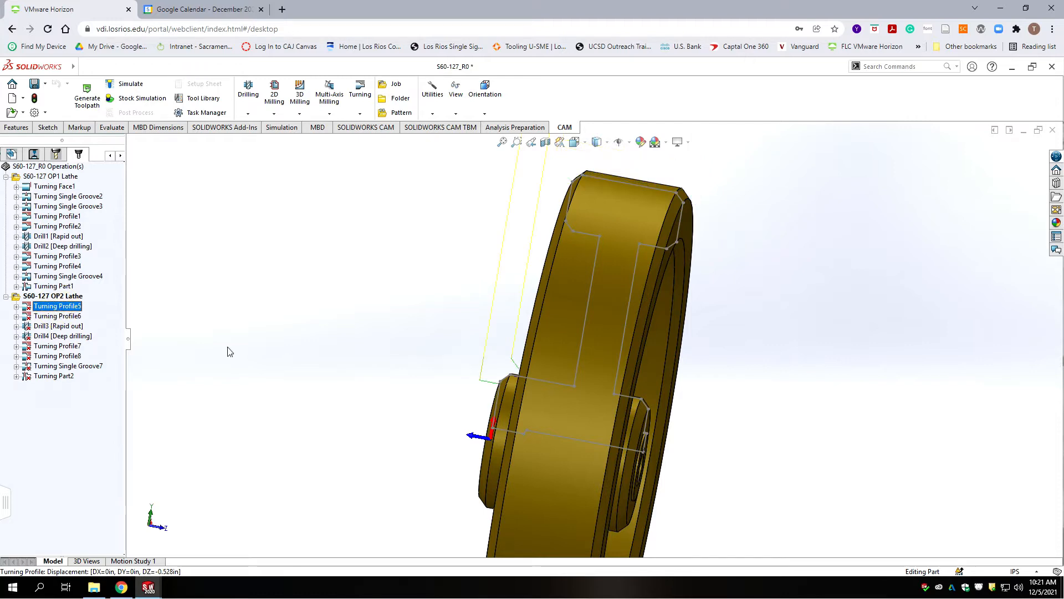
pyautogui.press('Delete')
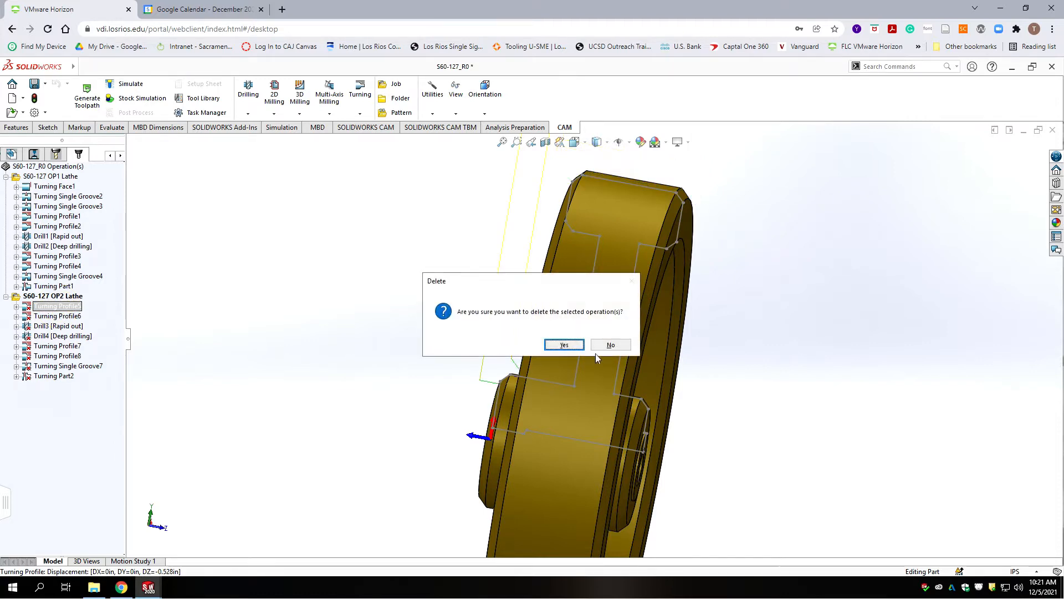
pyautogui.click(566, 345)
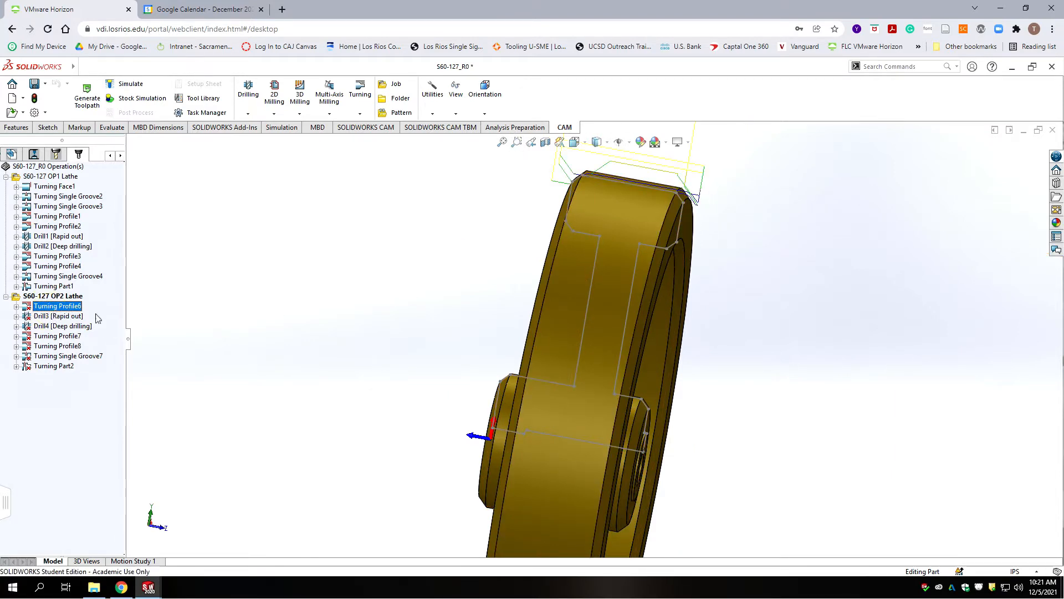
pyautogui.press('Delete')
pyautogui.click(566, 344)
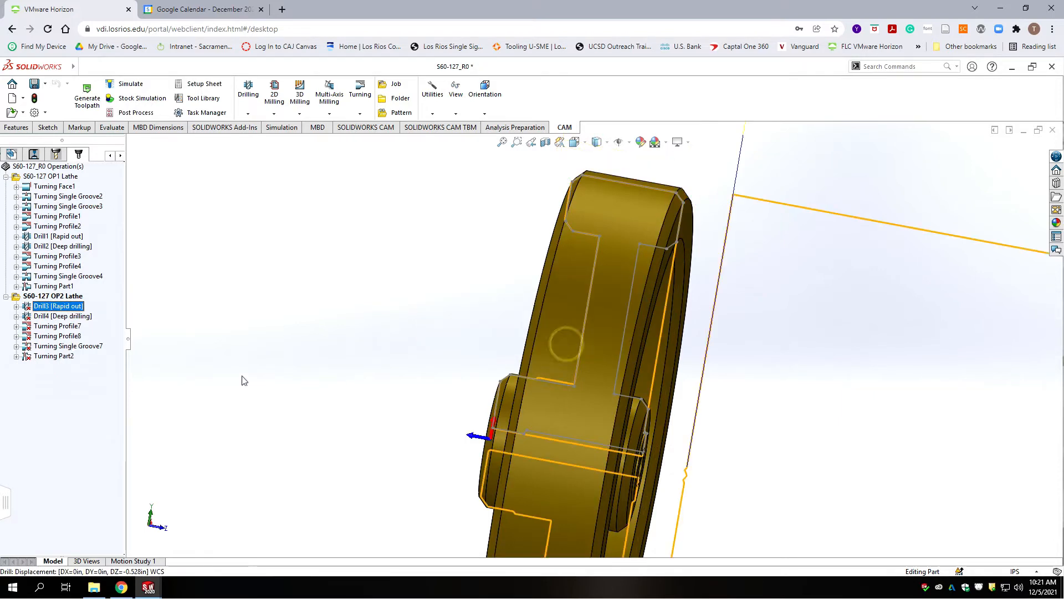
# Step: Examine the toolpath of OP2's deep drilling operation Drill4 in relation to the hub bore
pyautogui.click(57, 316)
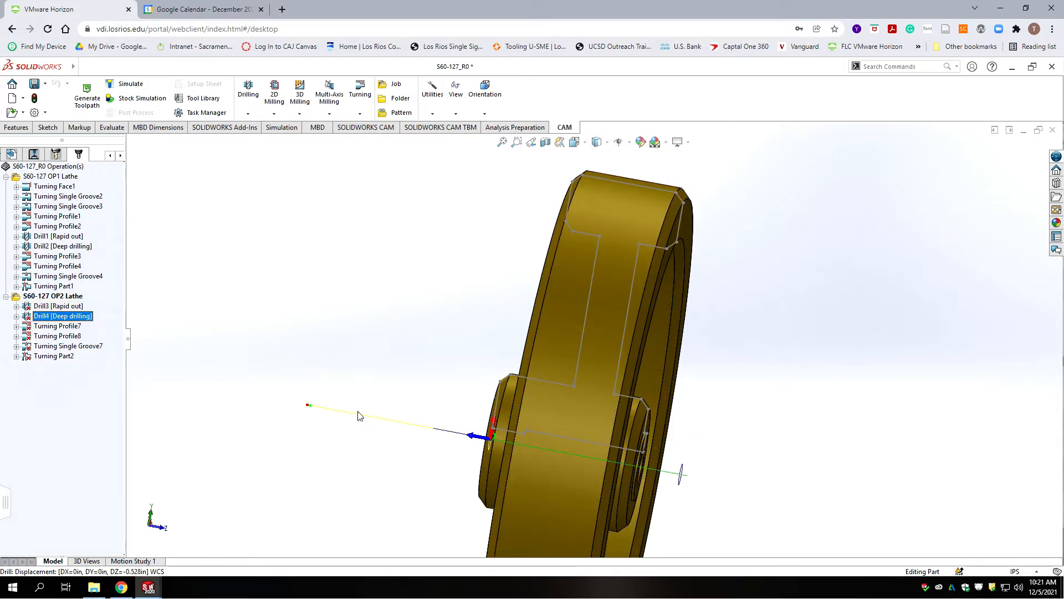
pyautogui.scroll(3, 560, 448)
pyautogui.scroll(-1, 704, 433)
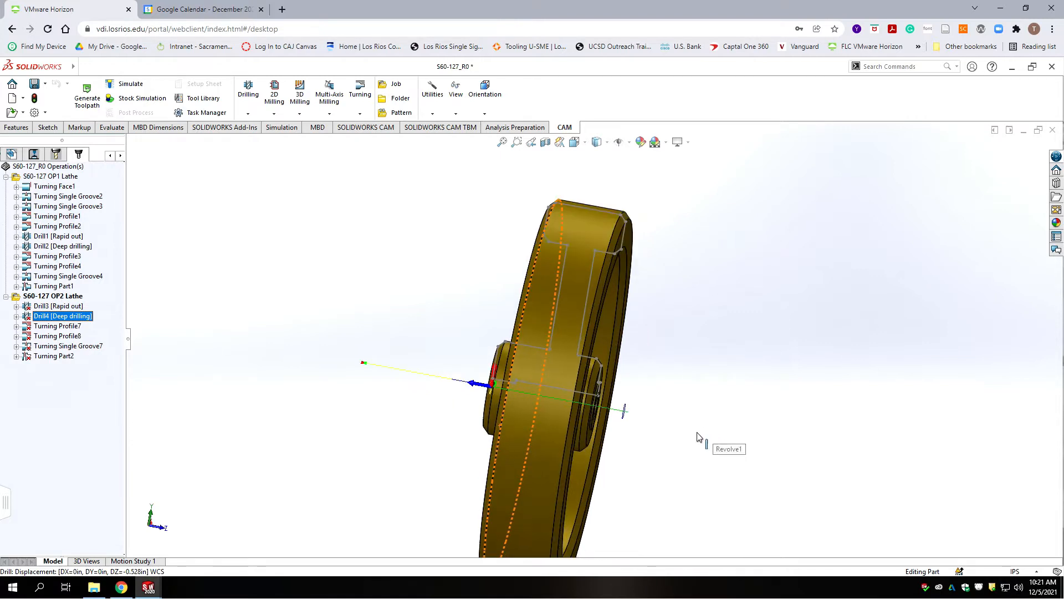
pyautogui.moveTo(671, 436); pyautogui.dragTo(466, 415, button='middle')
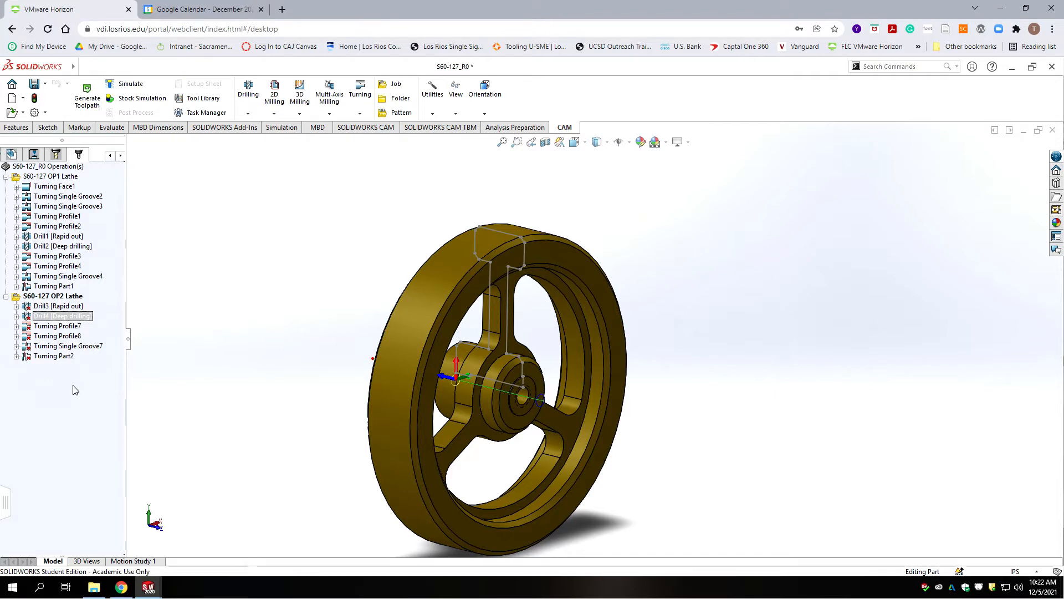
# Step: Examine the toolpath of OP2's Turning Profile7 in relation to both sides of the wheel
pyautogui.click(66, 327)
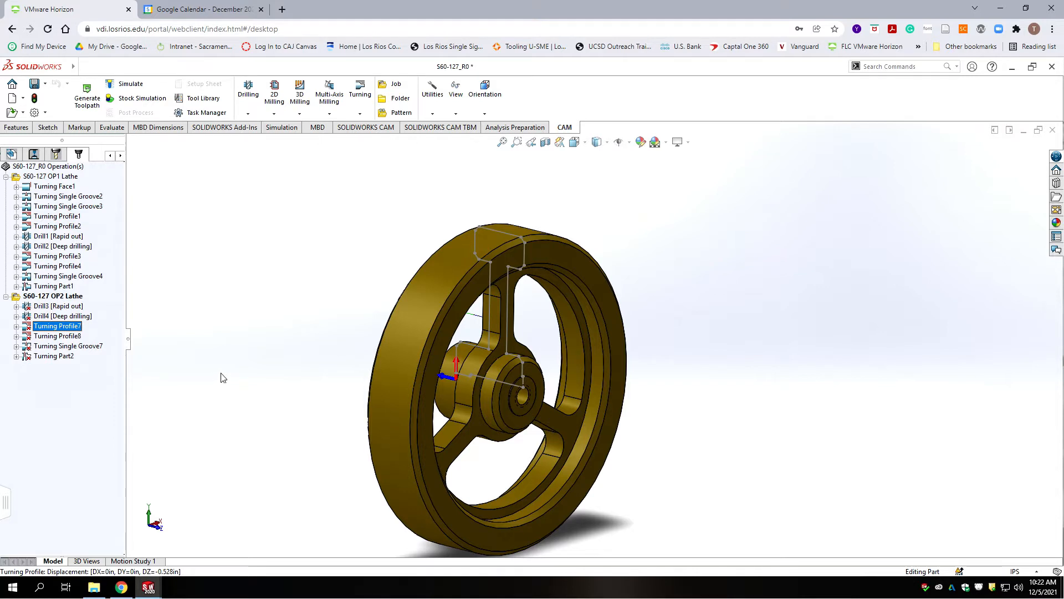
pyautogui.moveTo(309, 376); pyautogui.dragTo(608, 330, button='middle')
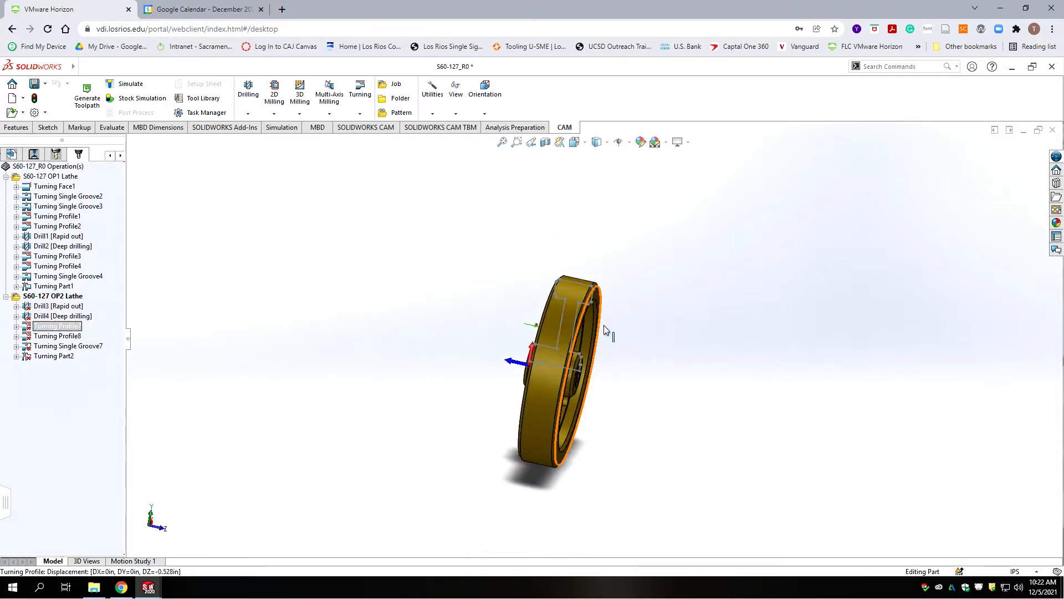
pyautogui.scroll(-1, 597, 334)
pyautogui.scroll(4, 508, 382)
pyautogui.moveTo(508, 381); pyautogui.dragTo(541, 381, button='middle')
pyautogui.scroll(5, 542, 381)
pyautogui.scroll(-3, 574, 355)
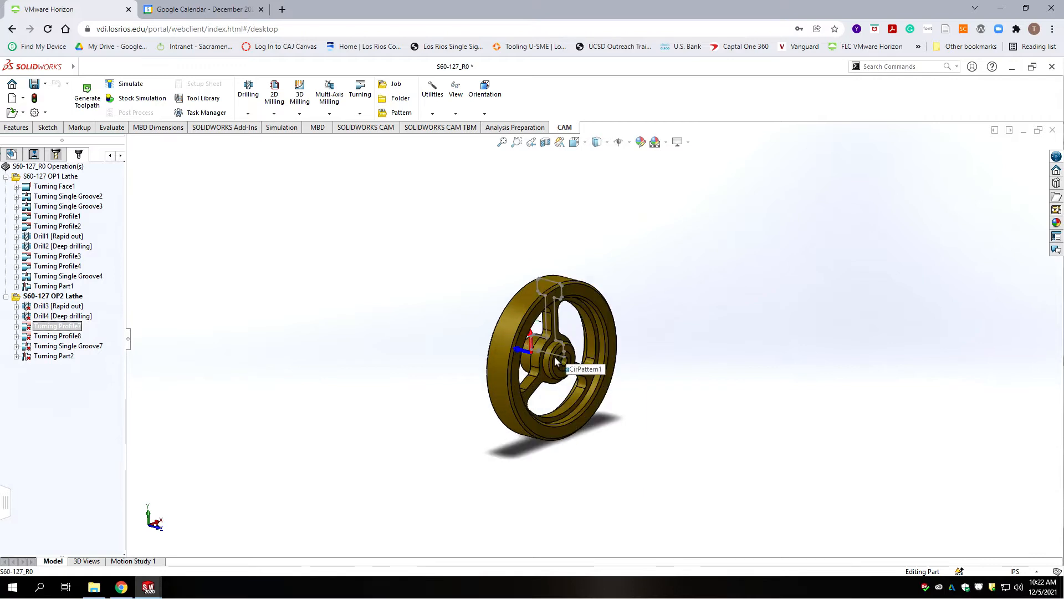
pyautogui.scroll(-3, 569, 338)
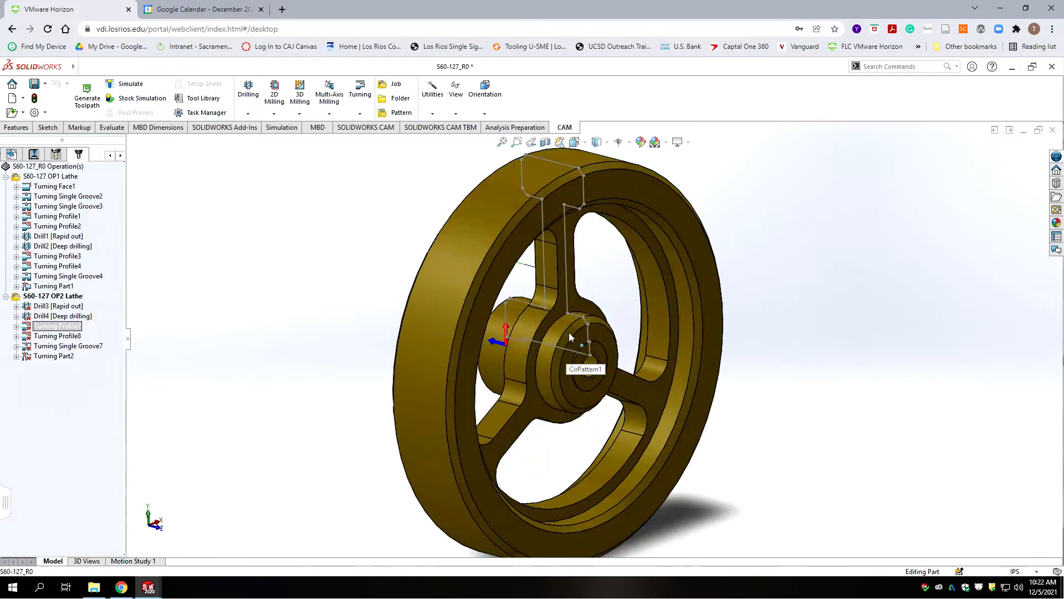
# Step: Examine the toolpath of OP2's Turning Profile8 in relation to the recess between rim and hub
pyautogui.click(63, 336)
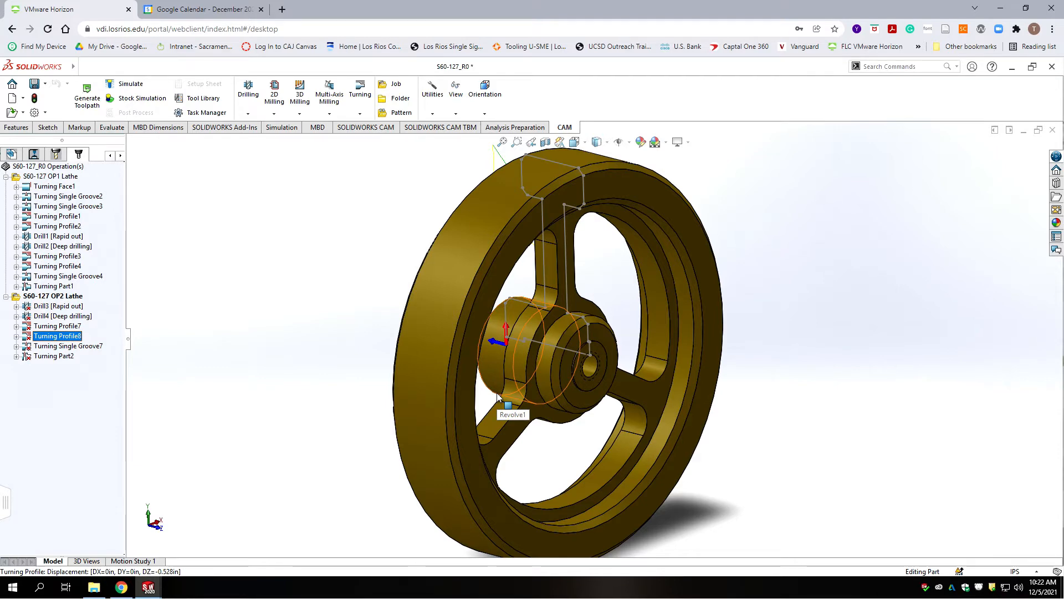
pyautogui.moveTo(397, 340); pyautogui.dragTo(494, 368, button='middle')
pyautogui.scroll(3, 469, 369)
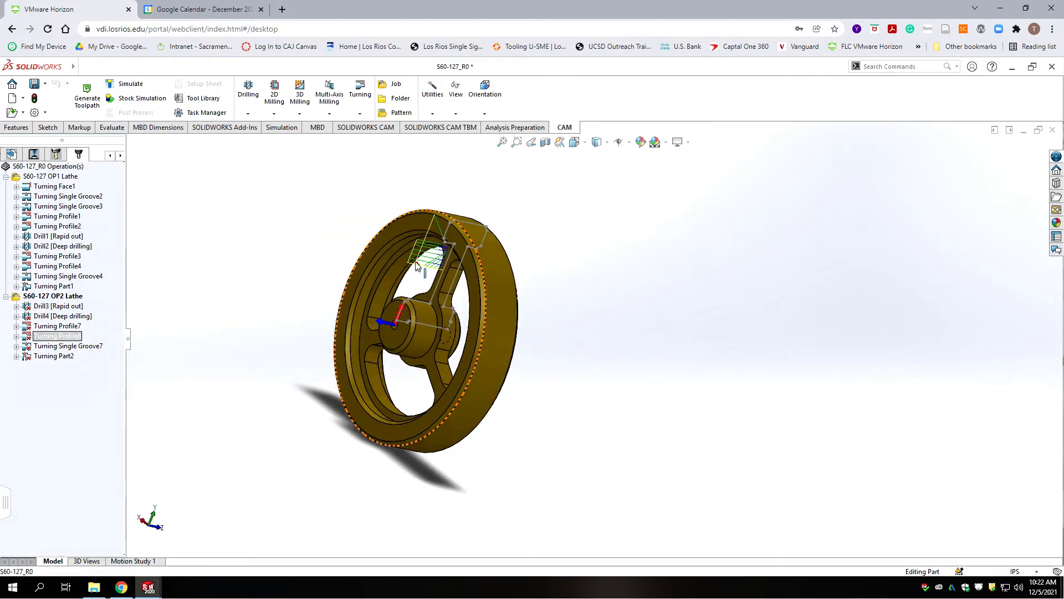
pyautogui.moveTo(517, 392); pyautogui.dragTo(261, 316, button='middle')
pyautogui.scroll(-3, 218, 324)
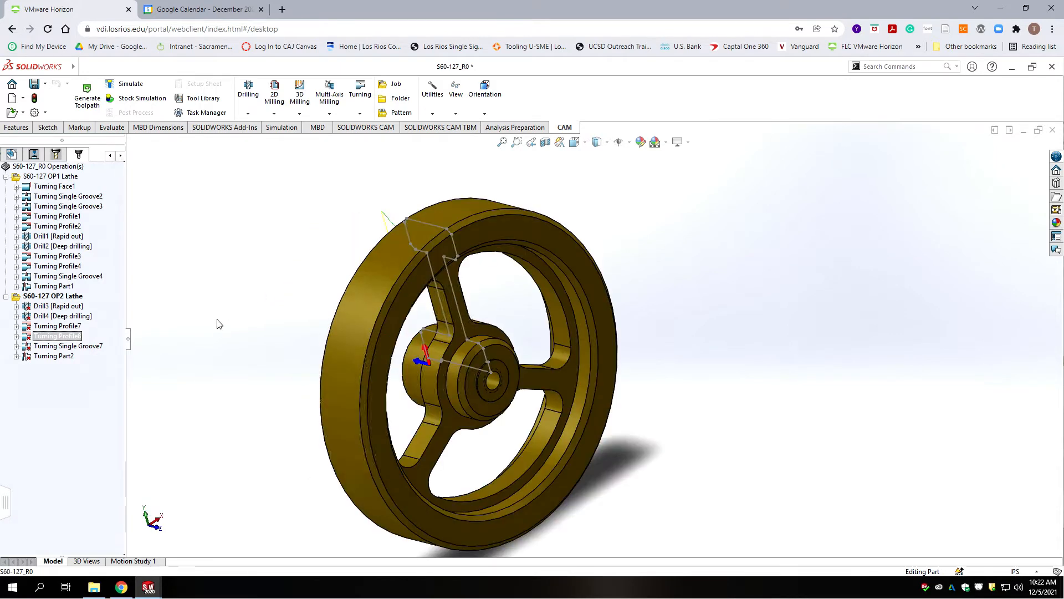
# Step: Check the toolpath of Turning Single Groove7, and delete it and Turning Part2 from the OP2 job
pyautogui.click(77, 347)
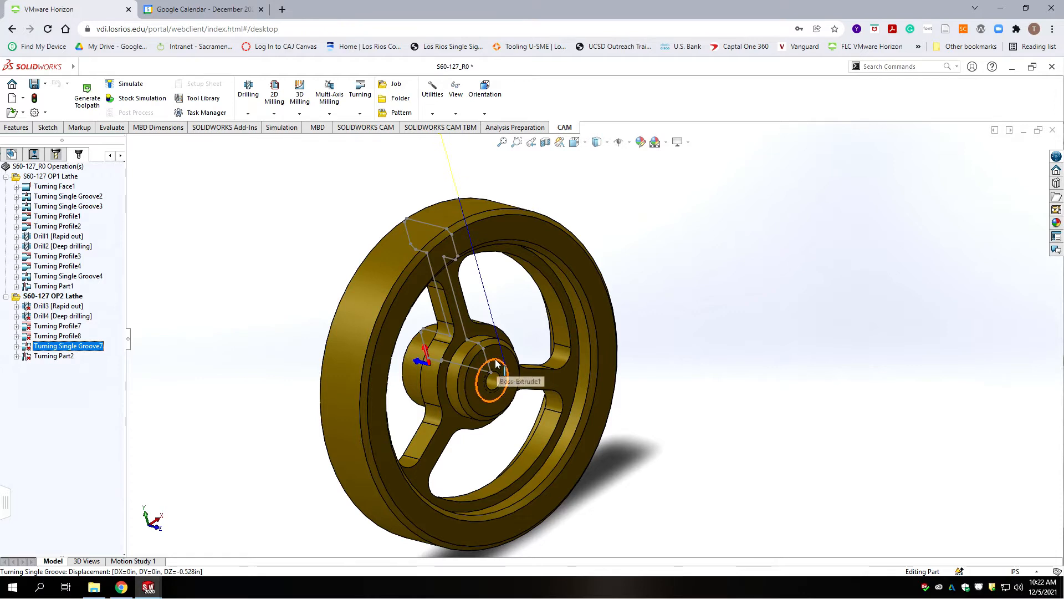
pyautogui.moveTo(172, 385); pyautogui.dragTo(159, 401, button='middle')
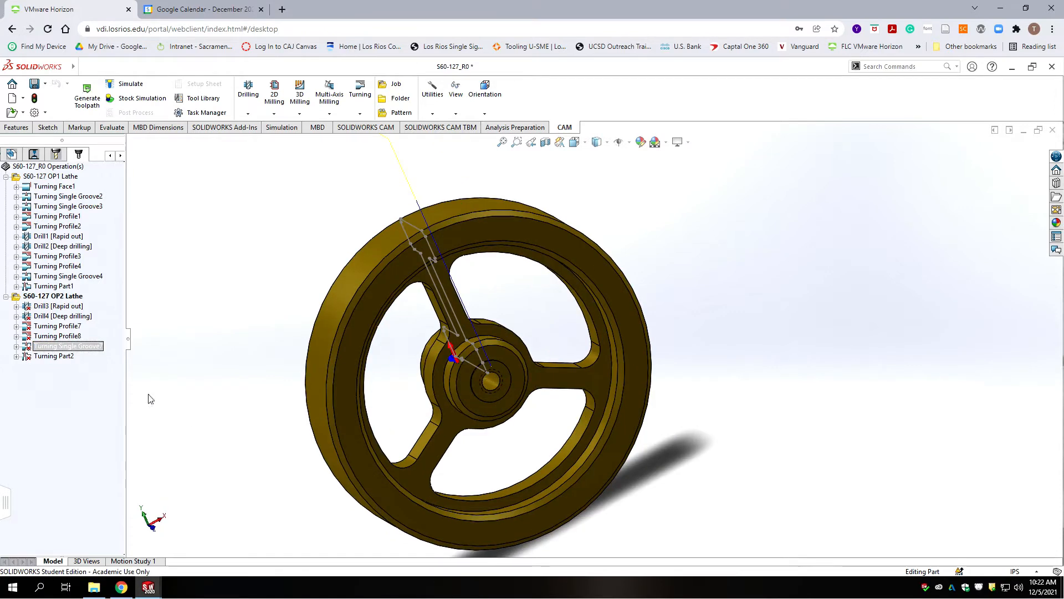
pyautogui.click(39, 346)
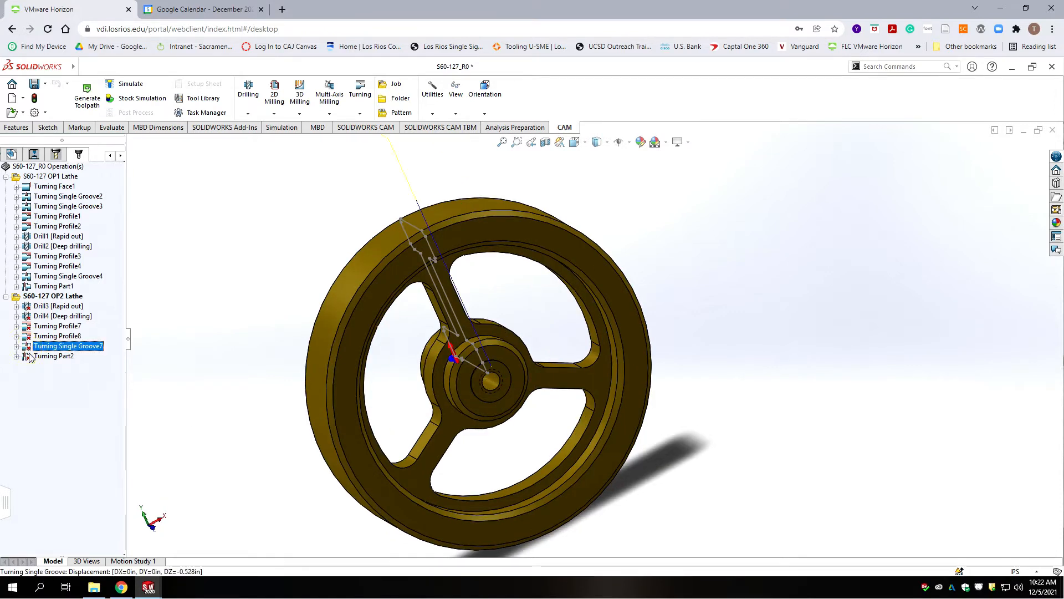
pyautogui.press('Delete')
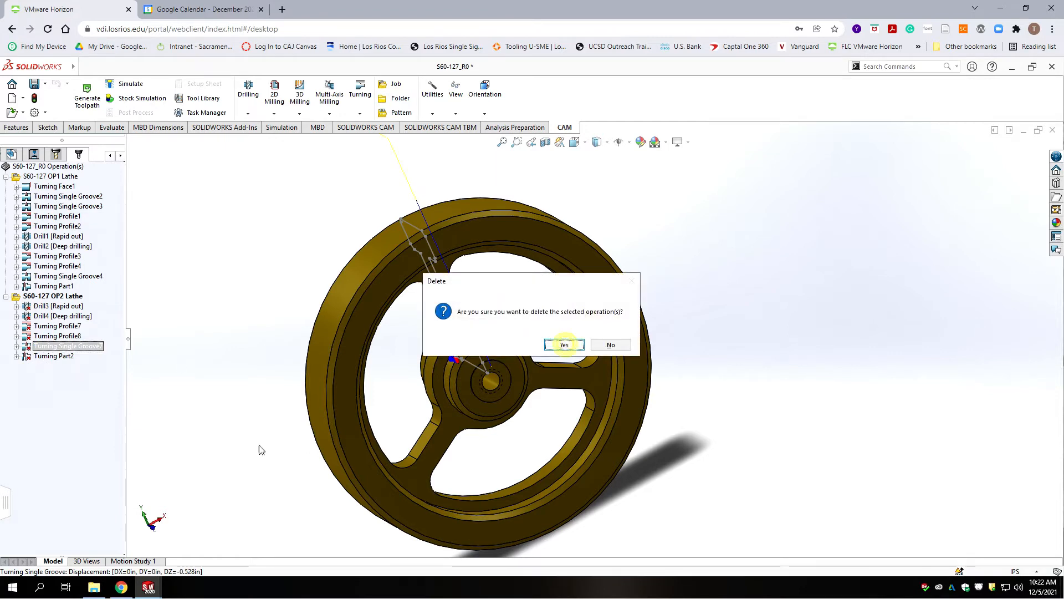
pyautogui.click(563, 345)
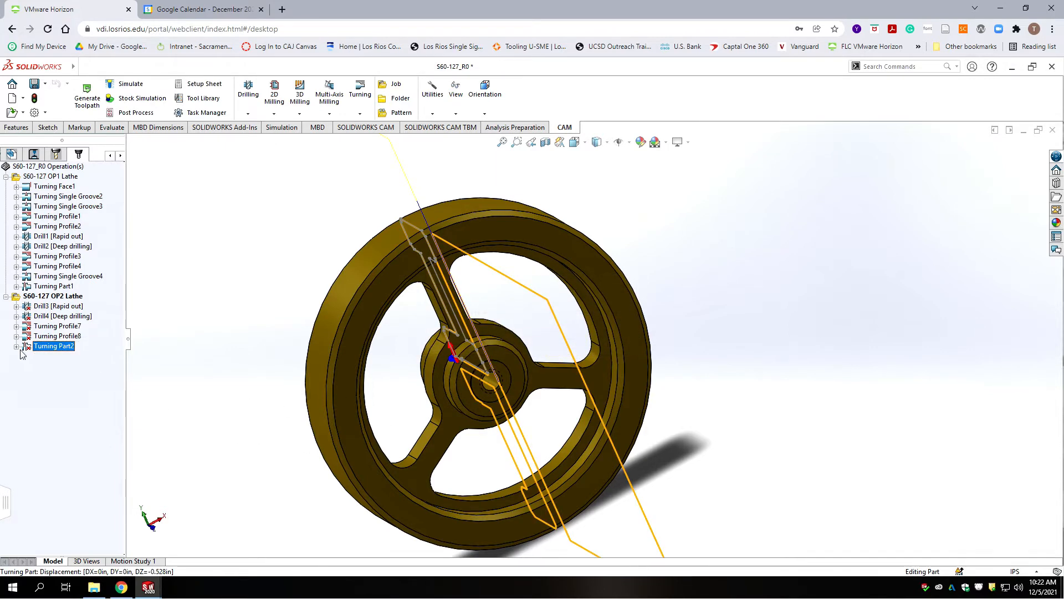
pyautogui.press('Delete')
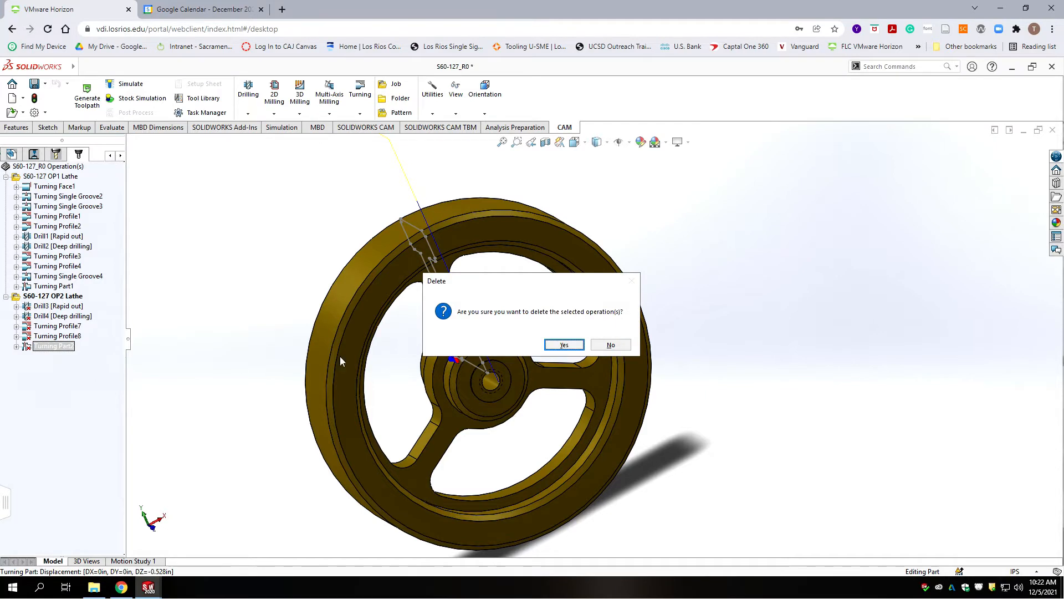
pyautogui.click(563, 344)
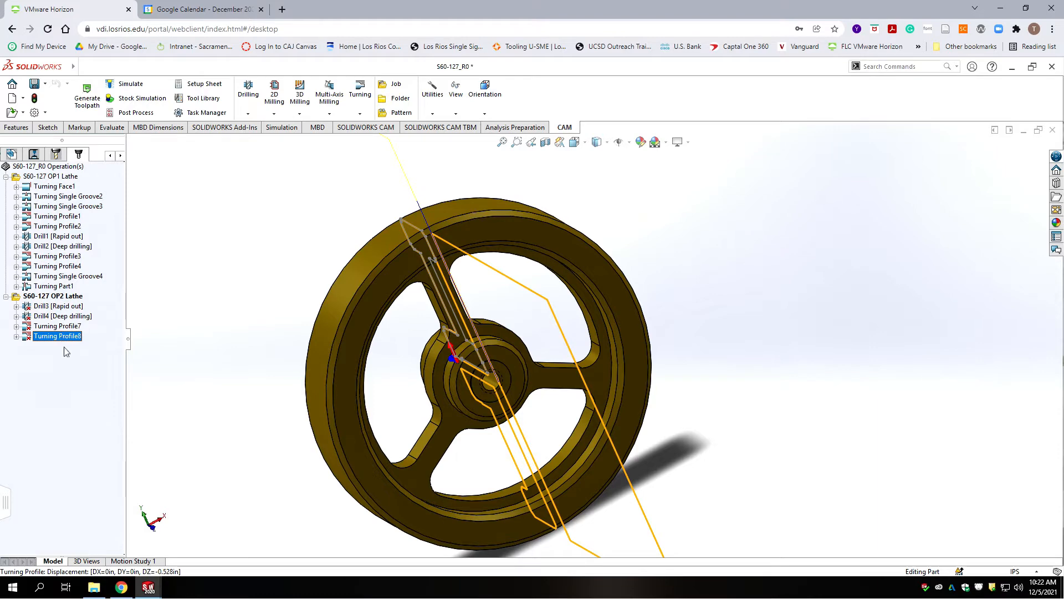
# Step: Examine the toolpaths of OP2's Drill4 and Drill3 in relation to the two ends of the hub
pyautogui.press('f')
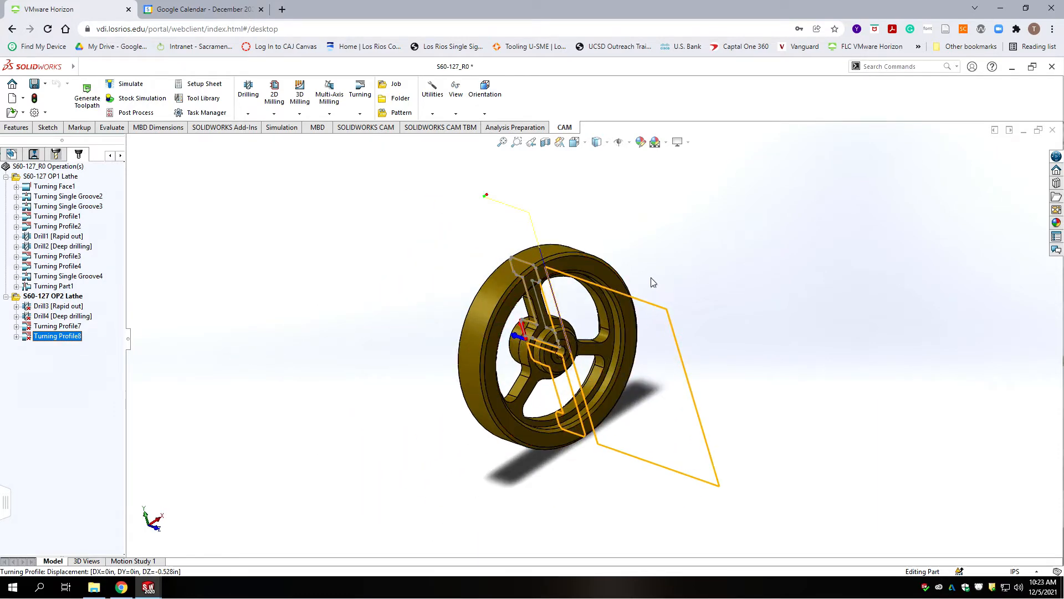
pyautogui.scroll(-2, 630, 287)
pyautogui.scroll(-1, 630, 287)
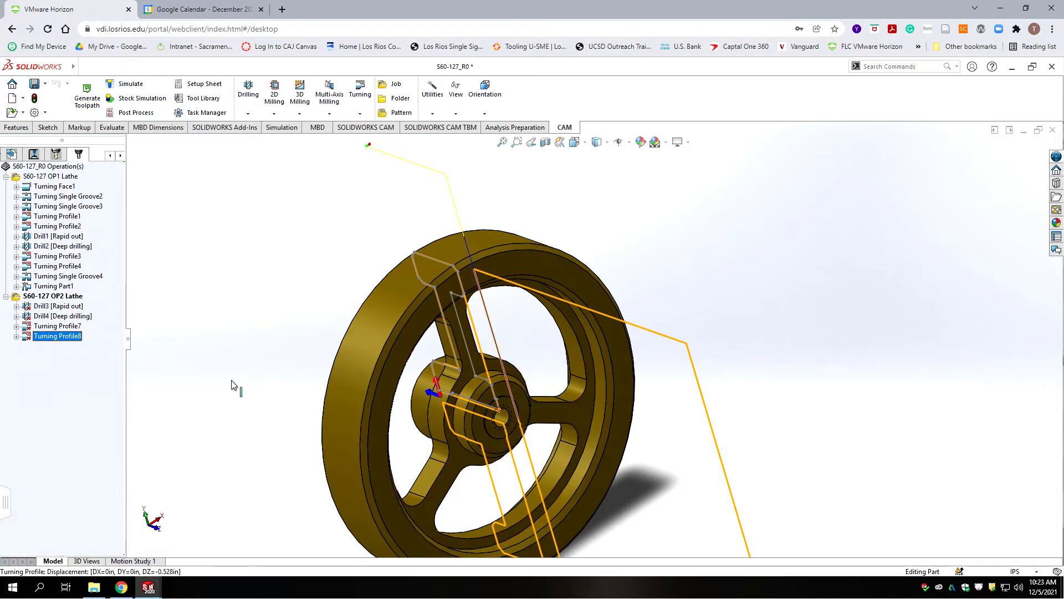
pyautogui.click(47, 375)
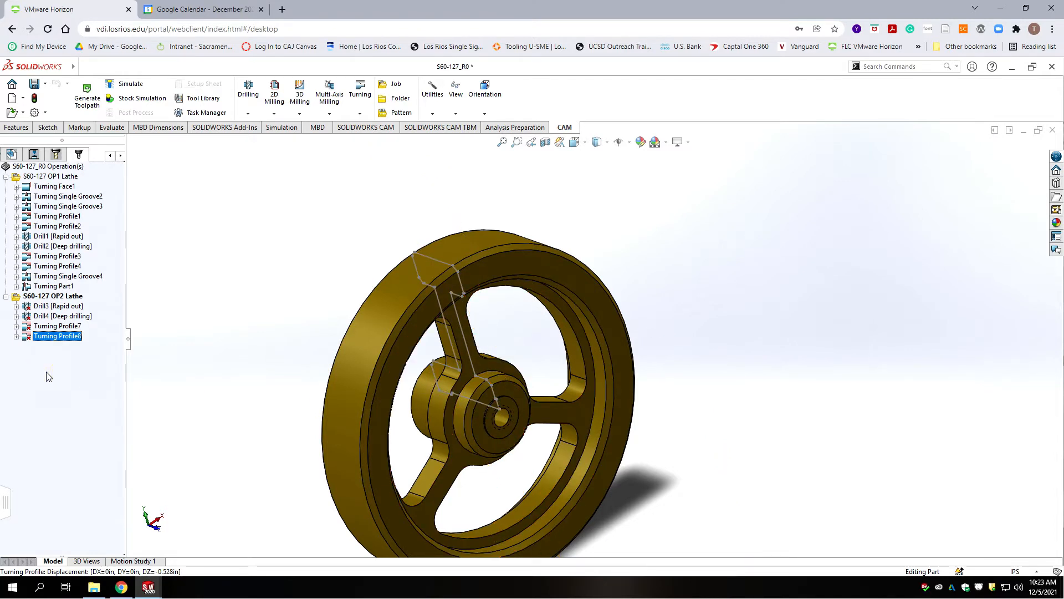
pyautogui.click(40, 316)
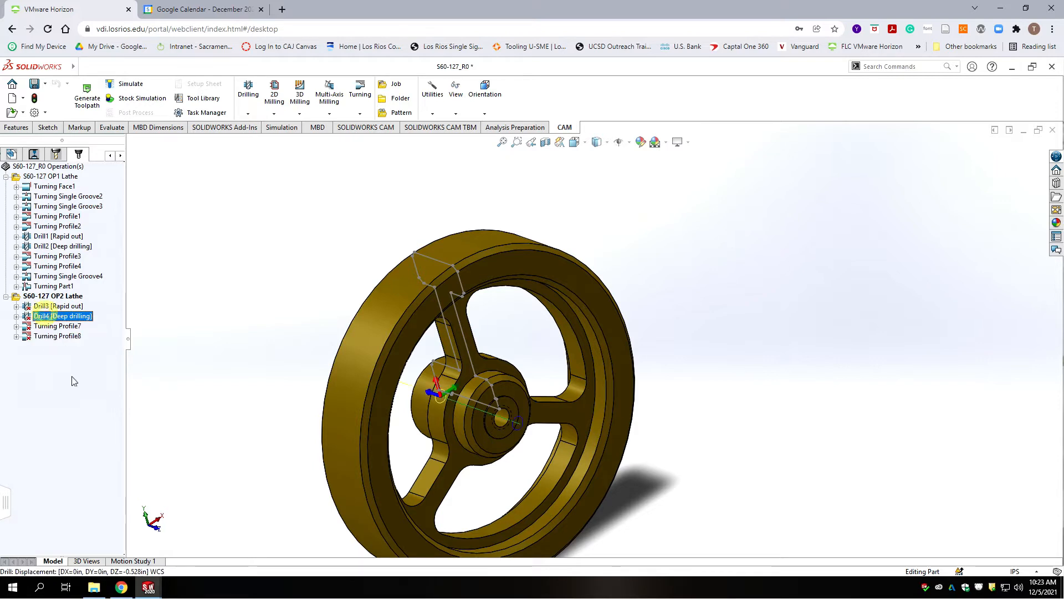
pyautogui.click(42, 306)
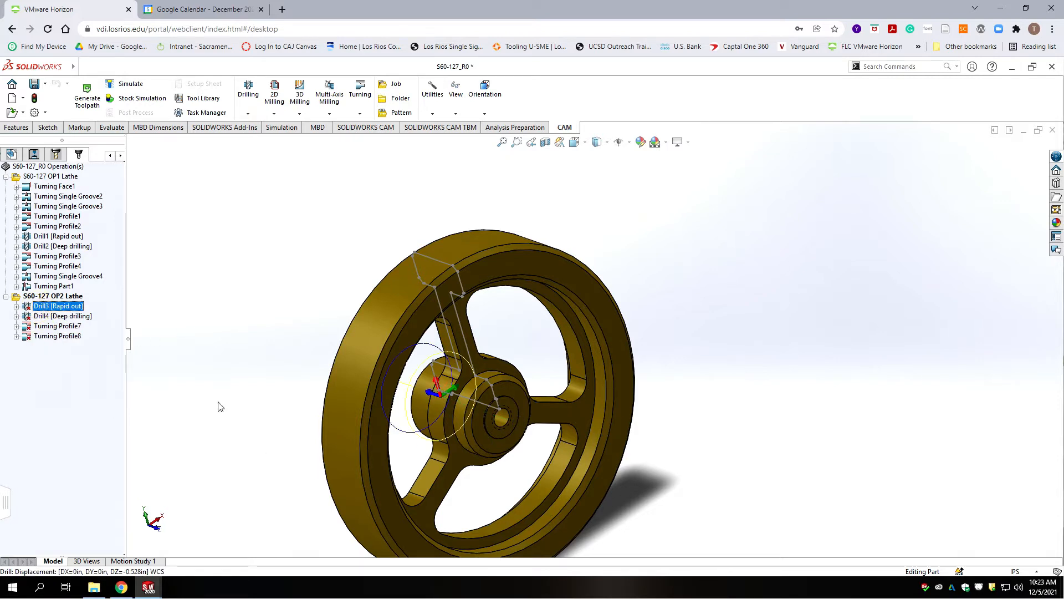
# Step: Edit Drill3 and replace its hole selection with the bore face at the hub's opposite, stepped end
pyautogui.rightClick(58, 310)
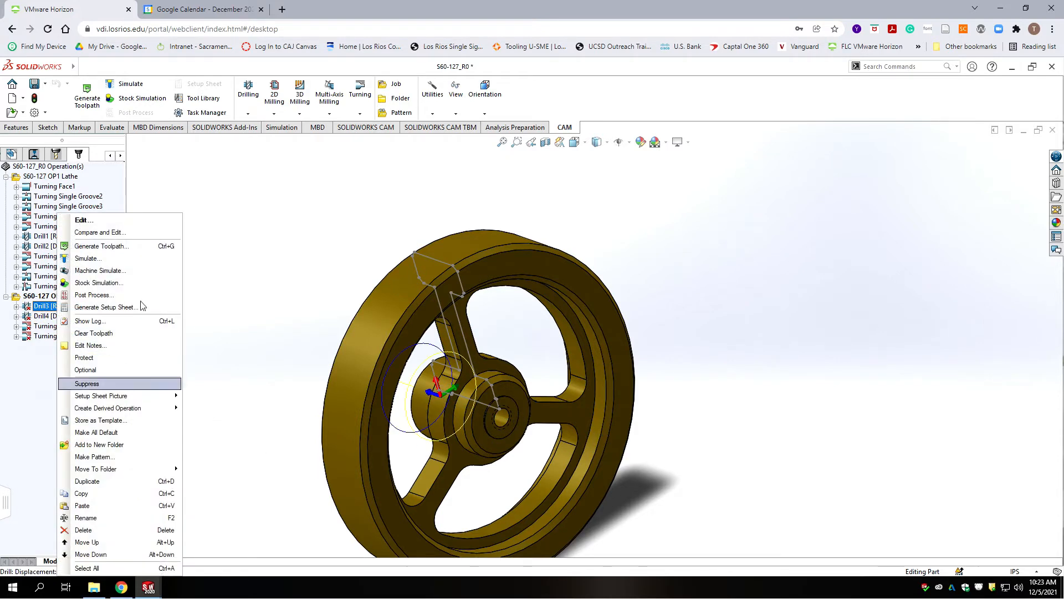
pyautogui.click(94, 223)
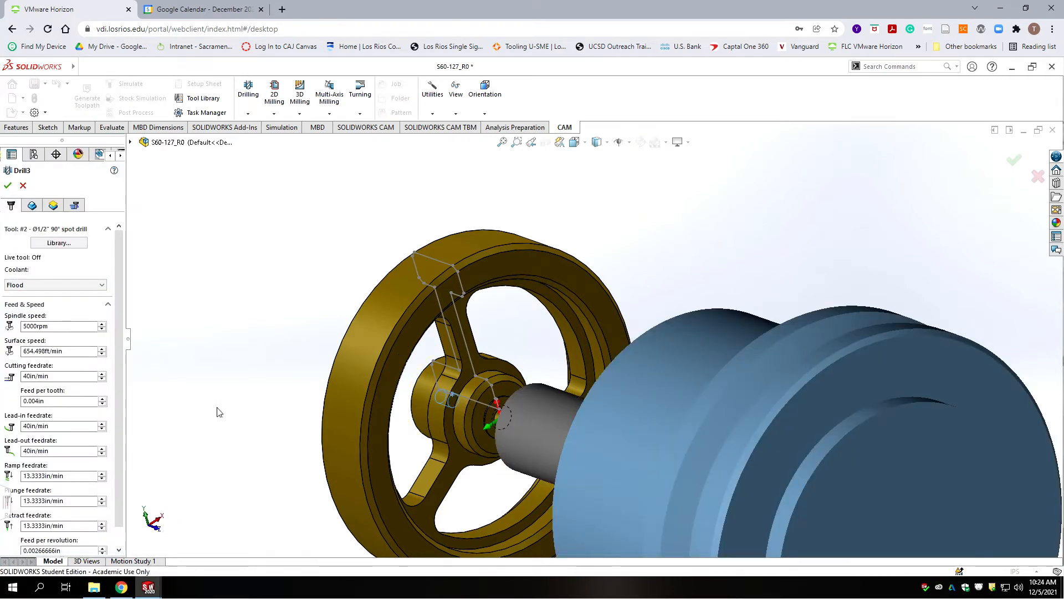
pyautogui.scroll(-5, 483, 447)
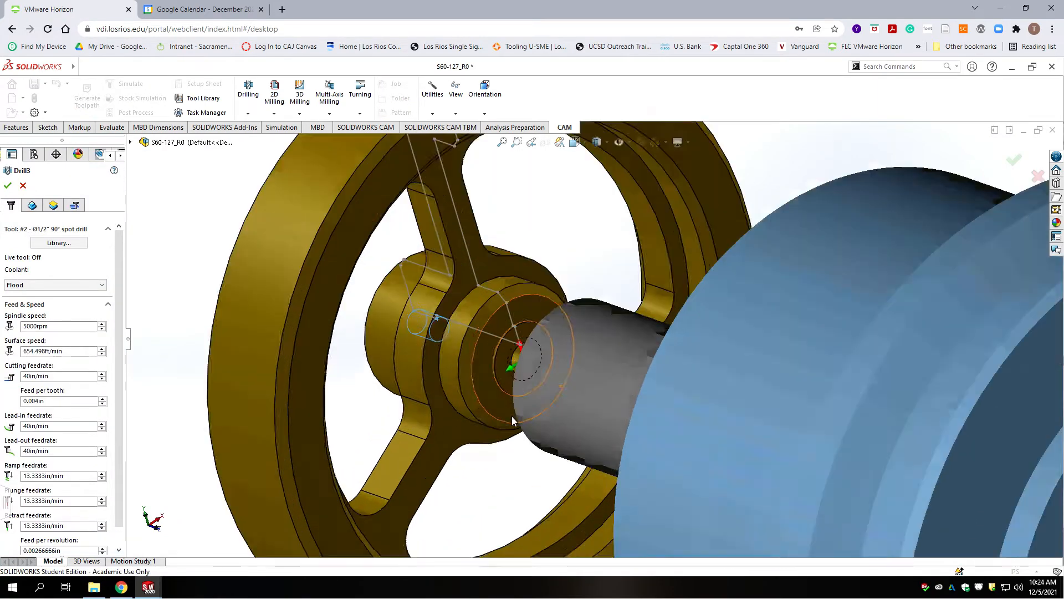
pyautogui.scroll(5, 588, 331)
pyautogui.scroll(-8, 564, 339)
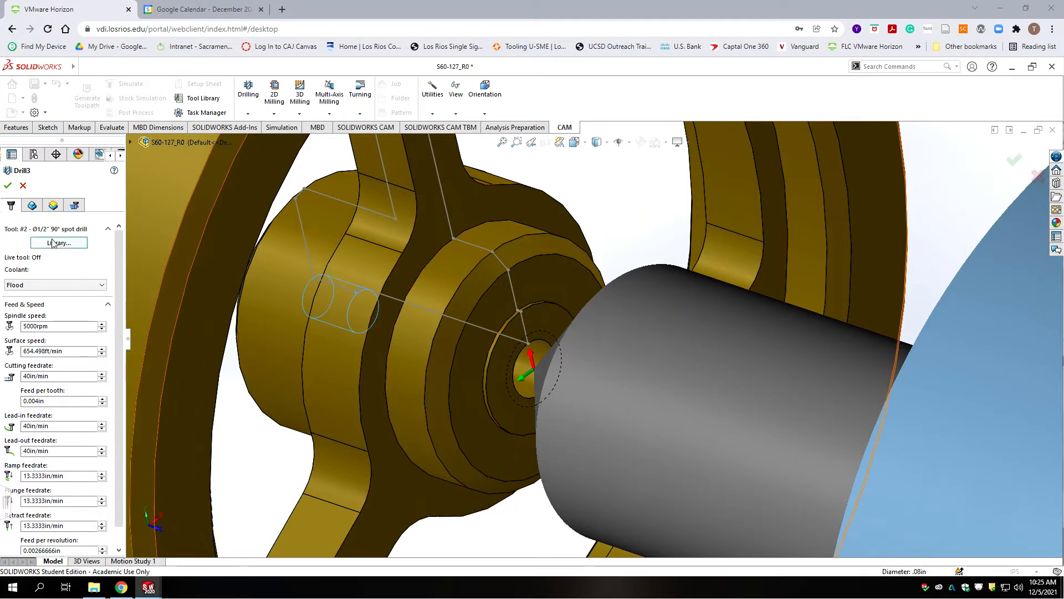
pyautogui.click(31, 205)
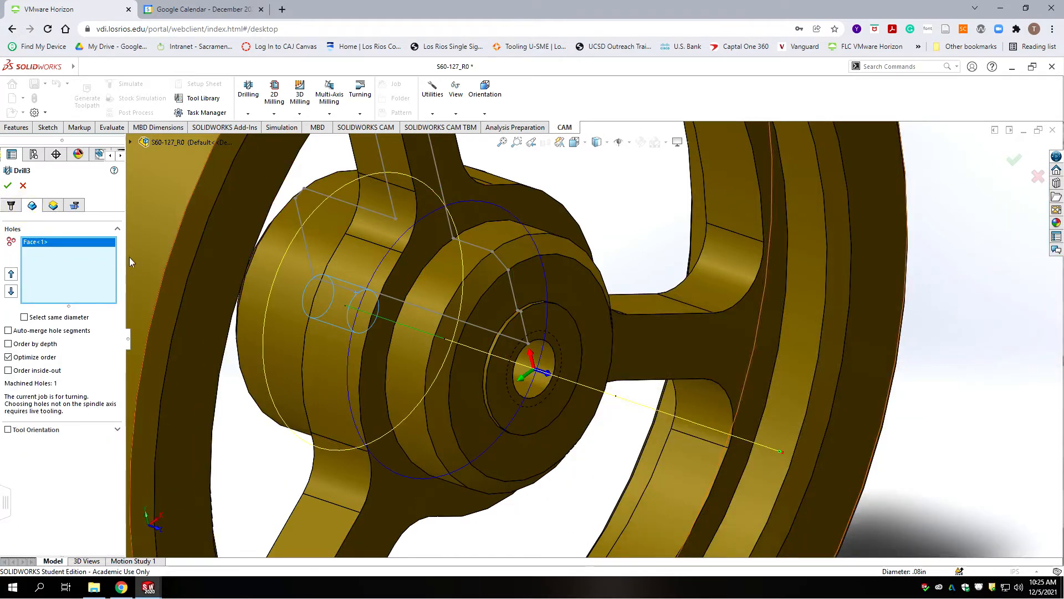
pyautogui.click(34, 243)
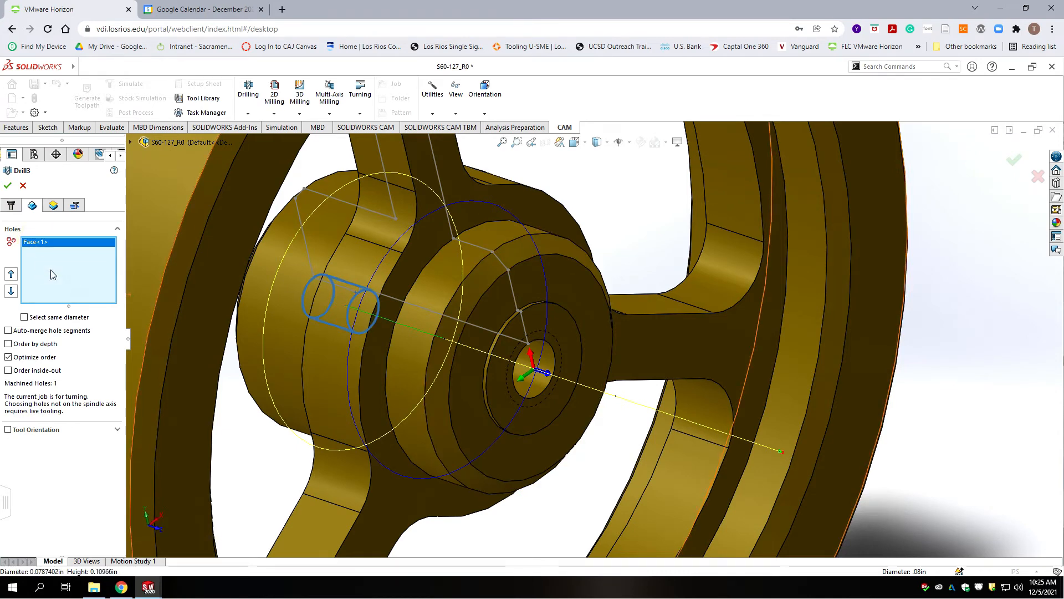
pyautogui.click(535, 369)
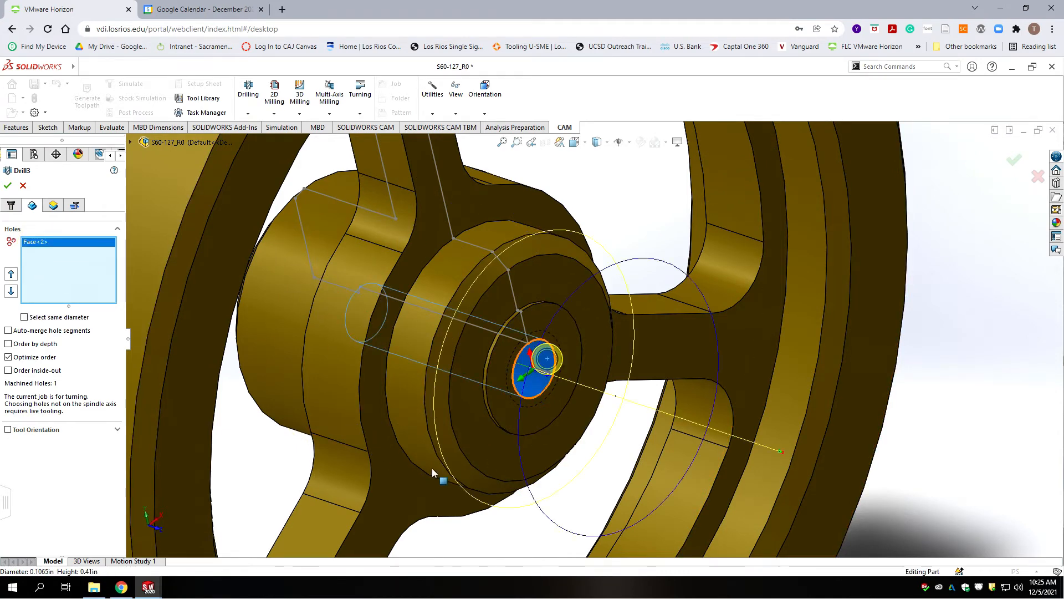
# Step: Set Drill3's bottom offset from the hole top to -.138/2 with a further -.01, and accept the operation
pyautogui.click(53, 206)
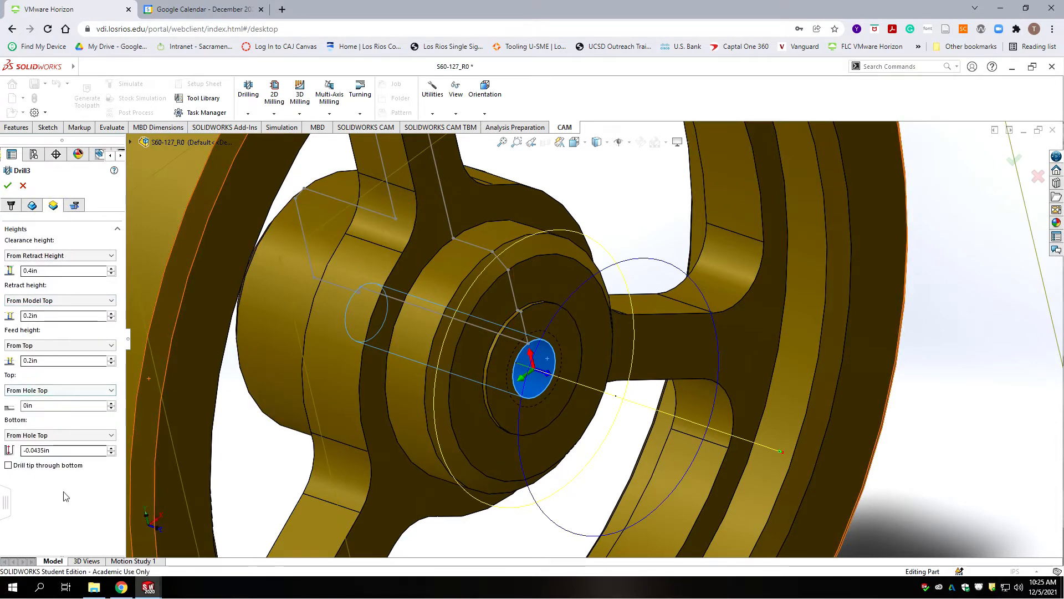
pyautogui.moveTo(61, 450); pyautogui.dragTo(22, 451)
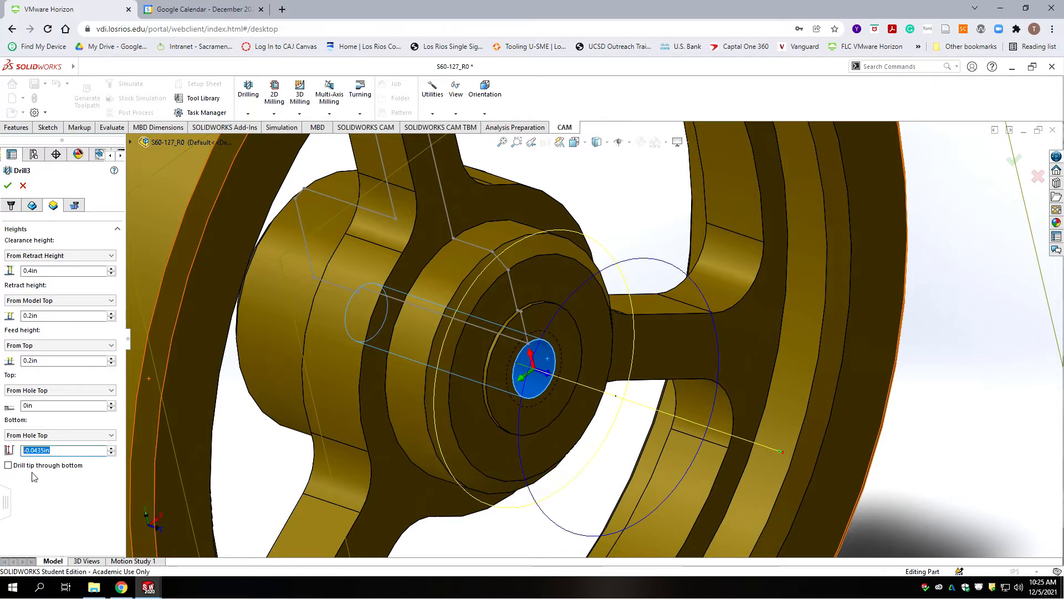
pyautogui.write('-138')
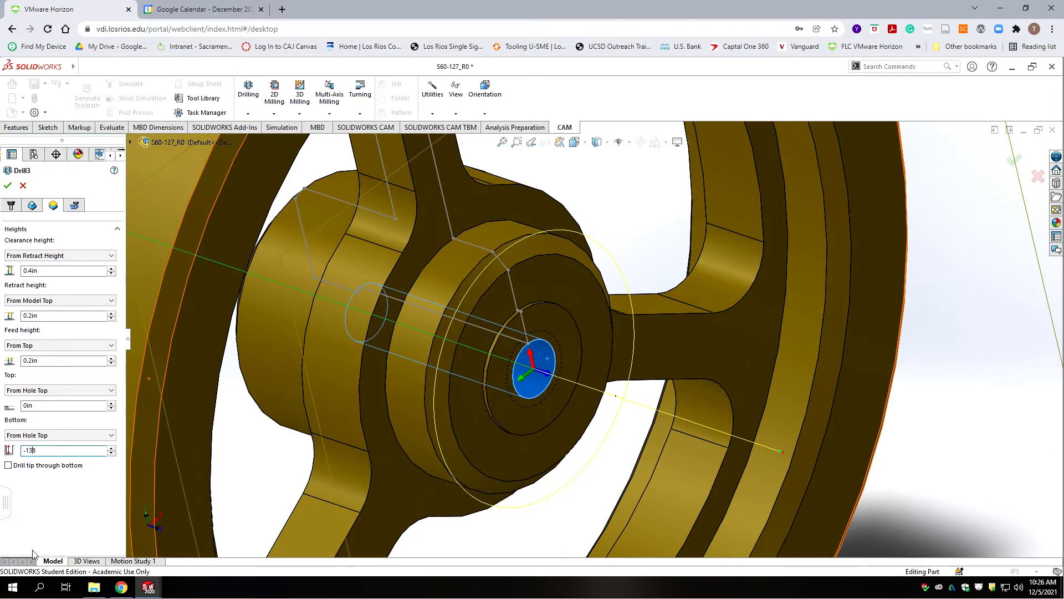
pyautogui.write('.')
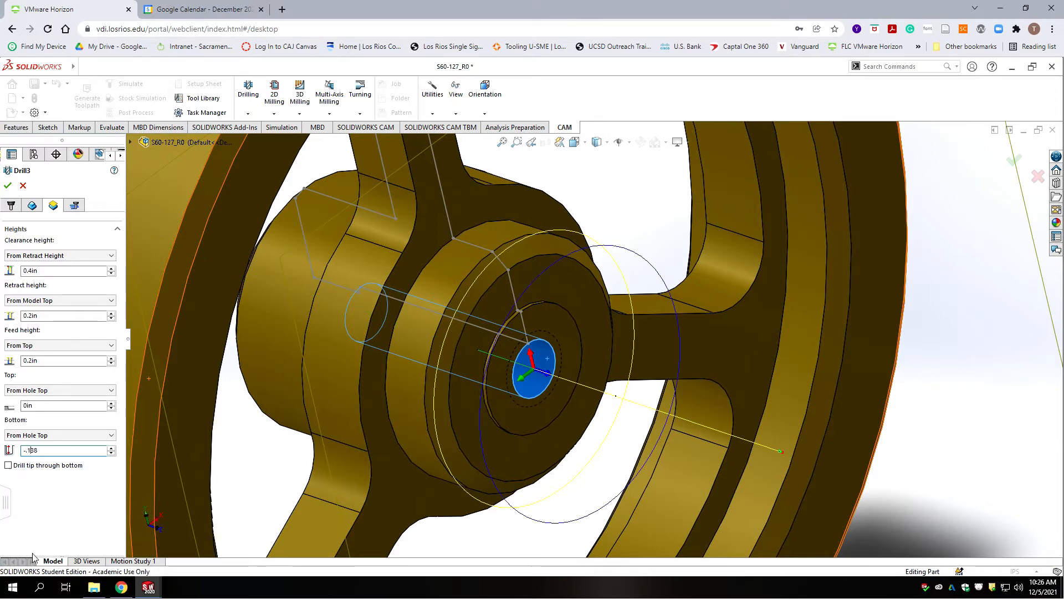
pyautogui.write('/2')
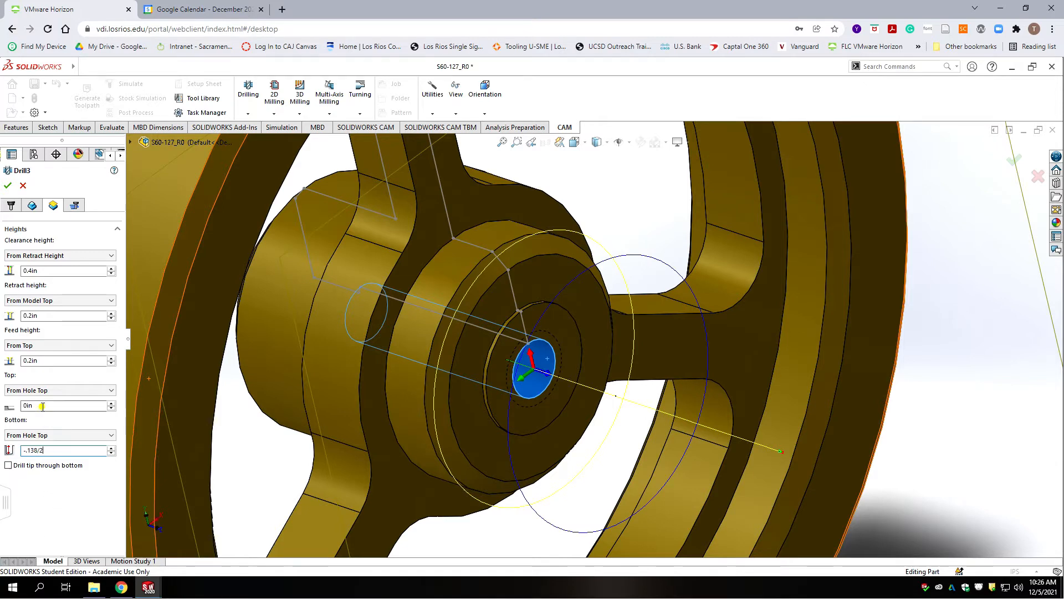
pyautogui.press('Return')
pyautogui.write('-.01')
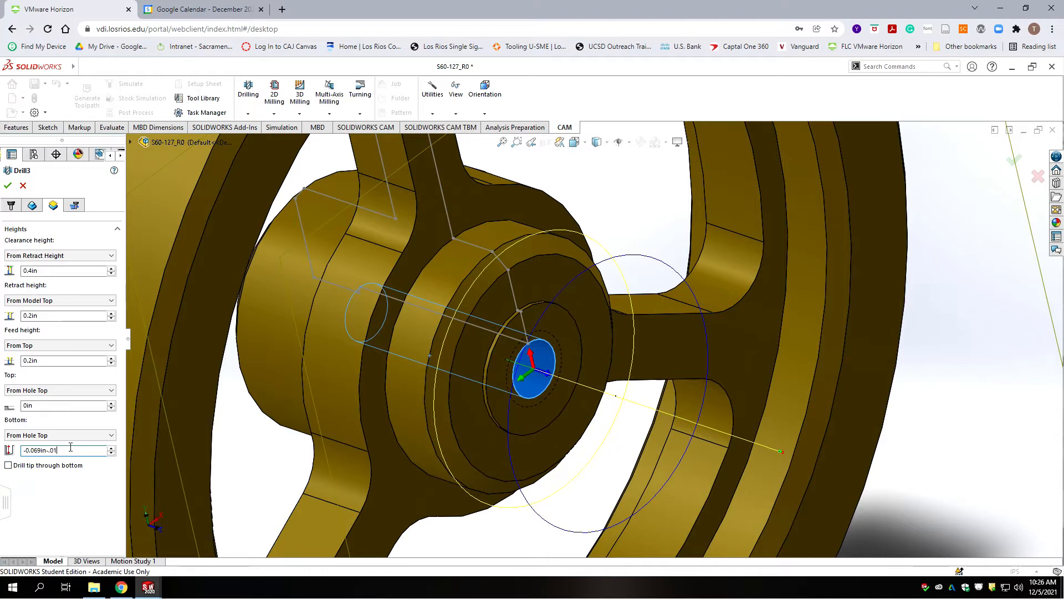
pyautogui.click(62, 409)
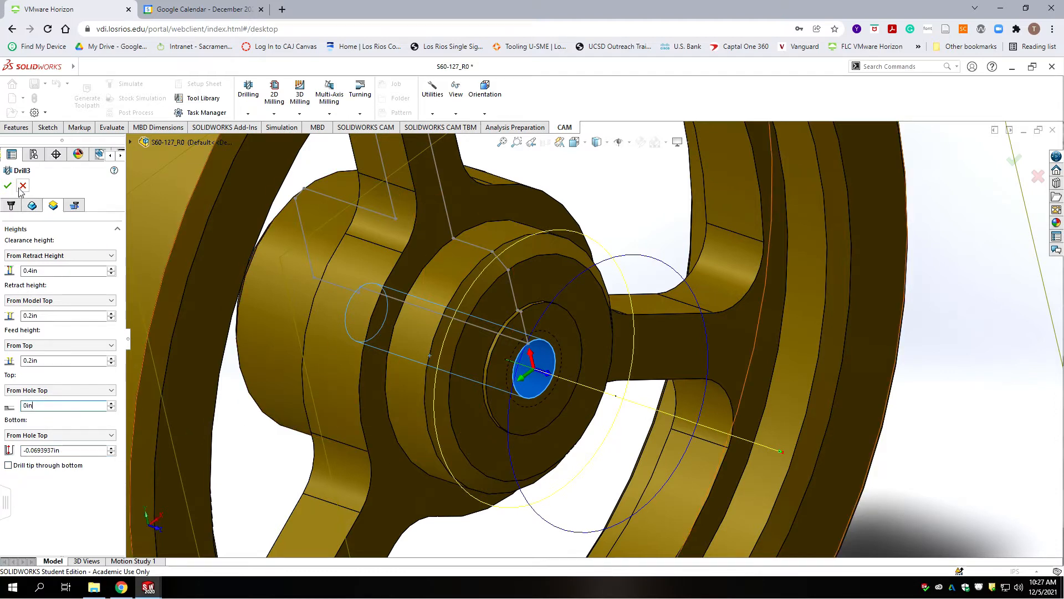
pyautogui.click(73, 206)
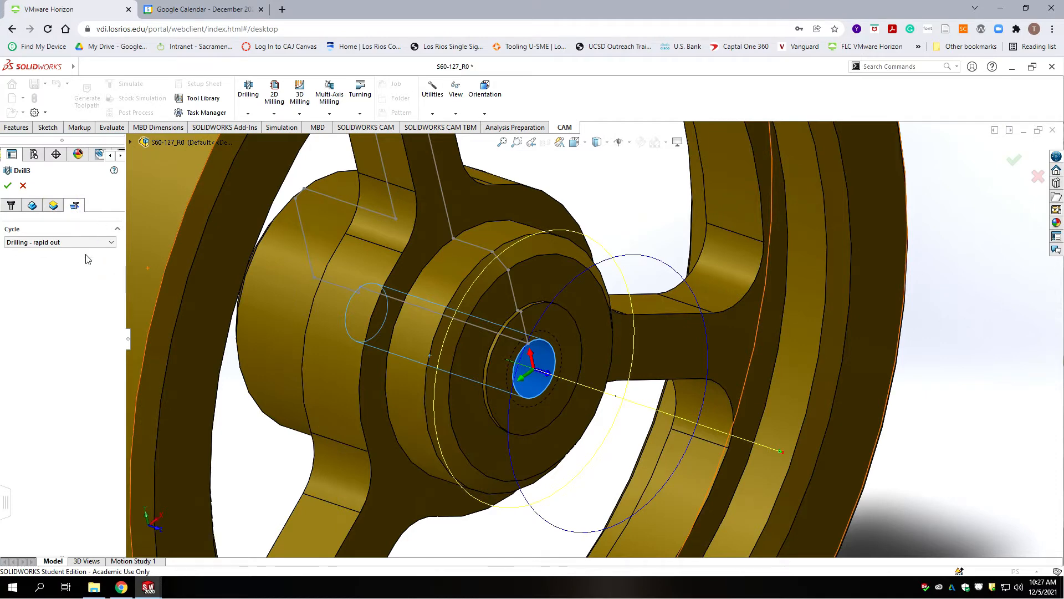
pyautogui.click(8, 185)
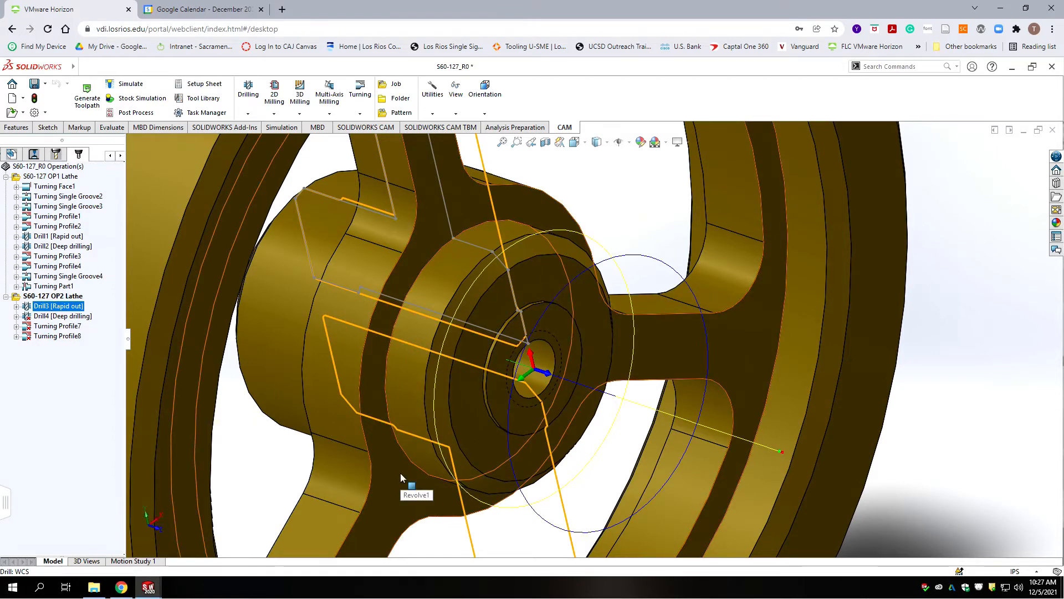
# Step: Edit OP2's Drill4 and change its tool to the #9 Ø0.107" drill (#36 Stub Drill Bit) from the S60-Lathe-Tools library
pyautogui.click(66, 316)
pyautogui.rightClick(56, 321)
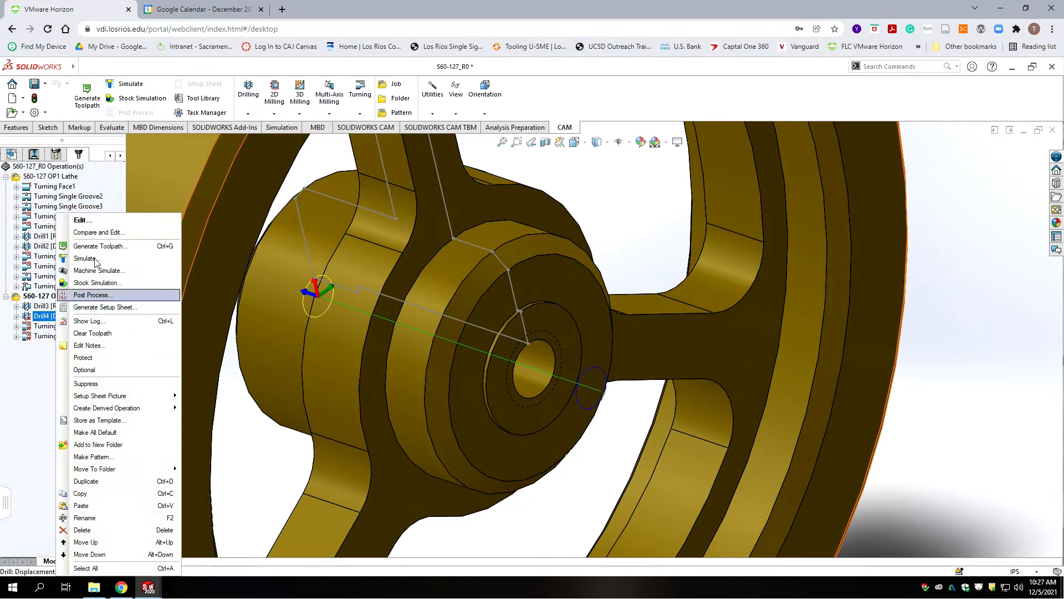
pyautogui.click(84, 220)
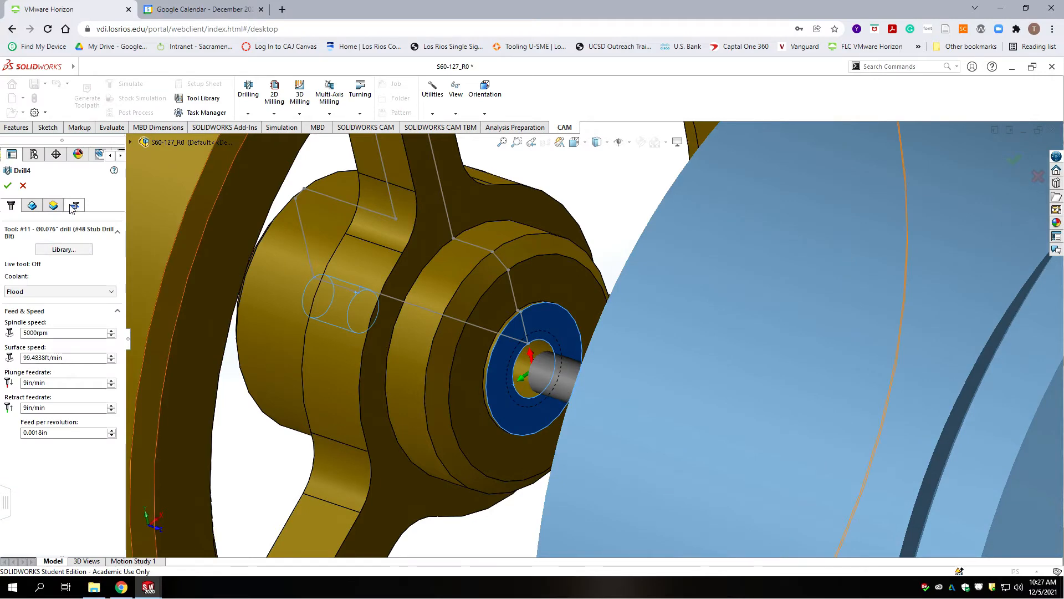
pyautogui.click(62, 250)
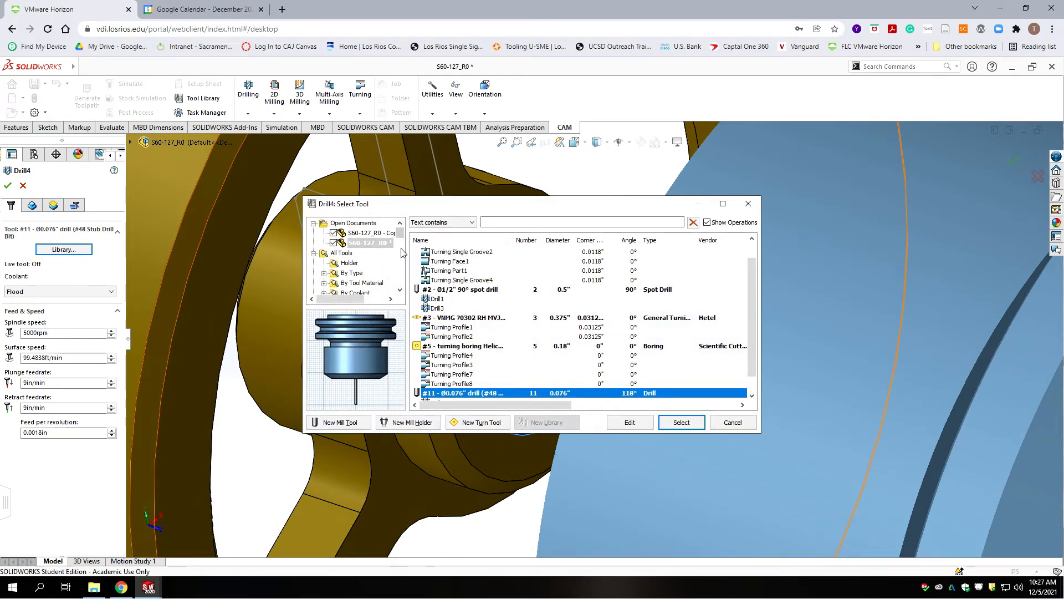
pyautogui.moveTo(399, 239)
pyautogui.mouseDown()
pyautogui.moveTo(404, 262)
pyautogui.moveTo(403, 248)
pyautogui.mouseUp()
pyautogui.click(369, 263)
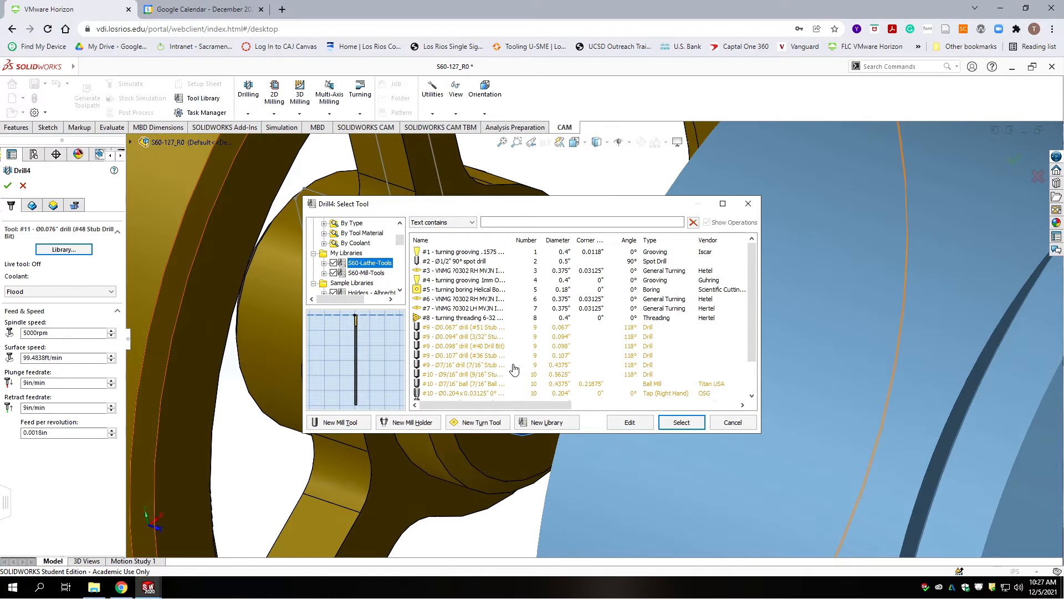
pyautogui.moveTo(506, 239); pyautogui.dragTo(573, 239)
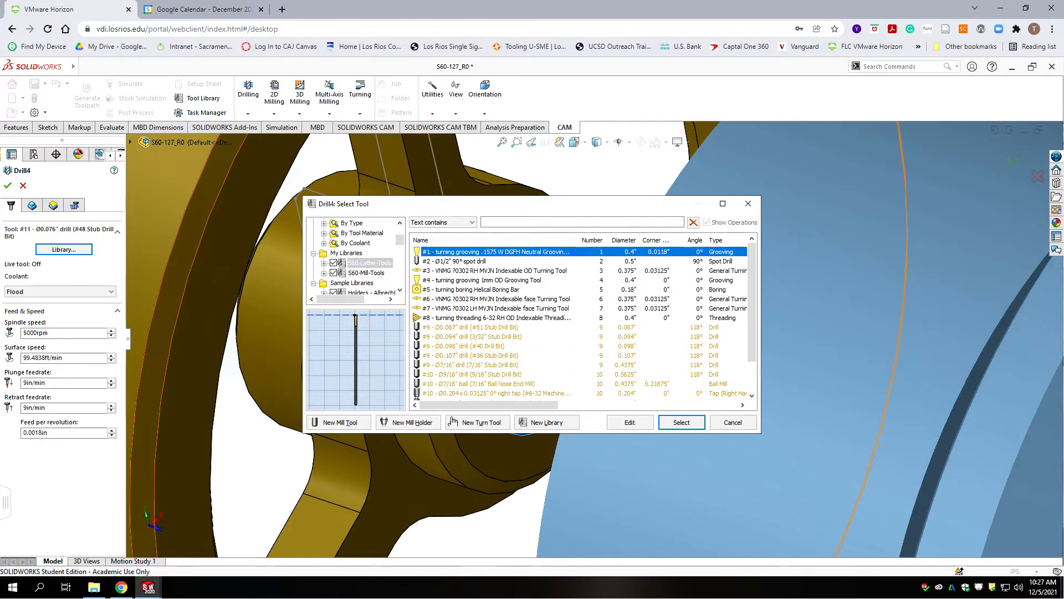
pyautogui.scroll(-1, 754, 312)
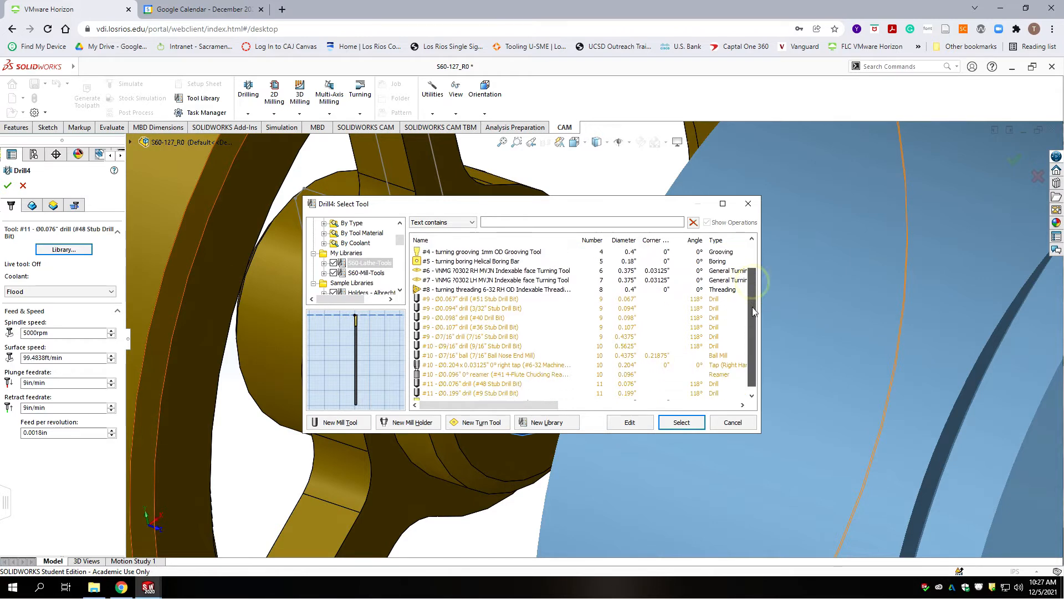
pyautogui.scroll(-1, 594, 363)
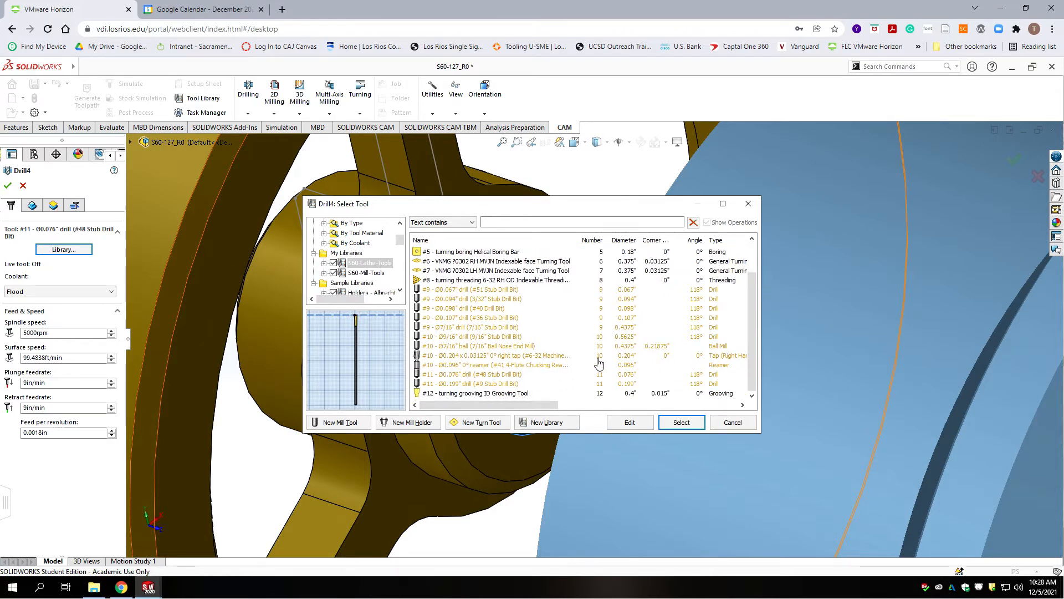
pyautogui.click(486, 319)
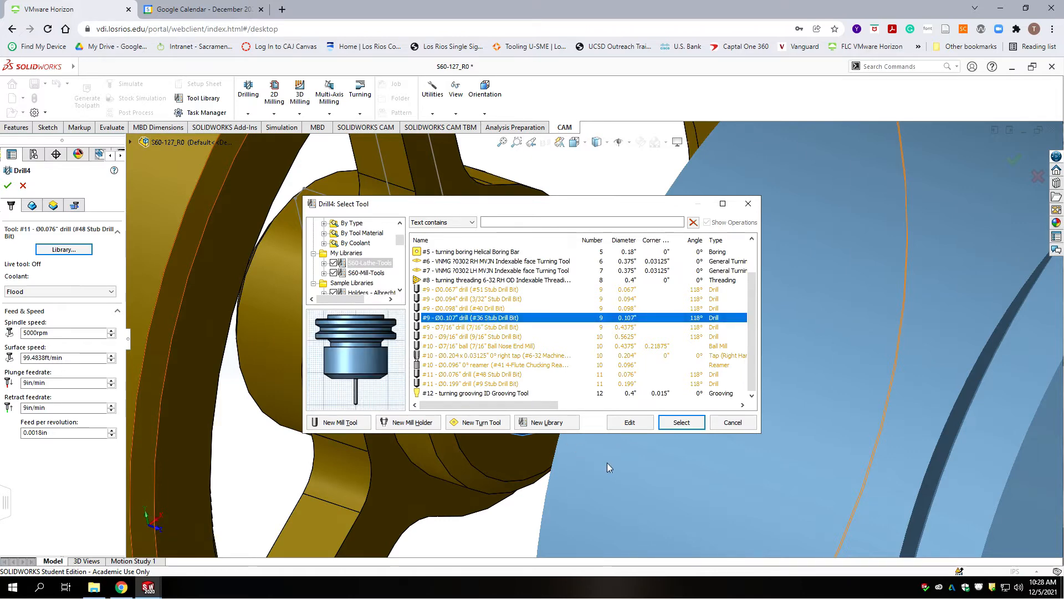
pyautogui.click(682, 423)
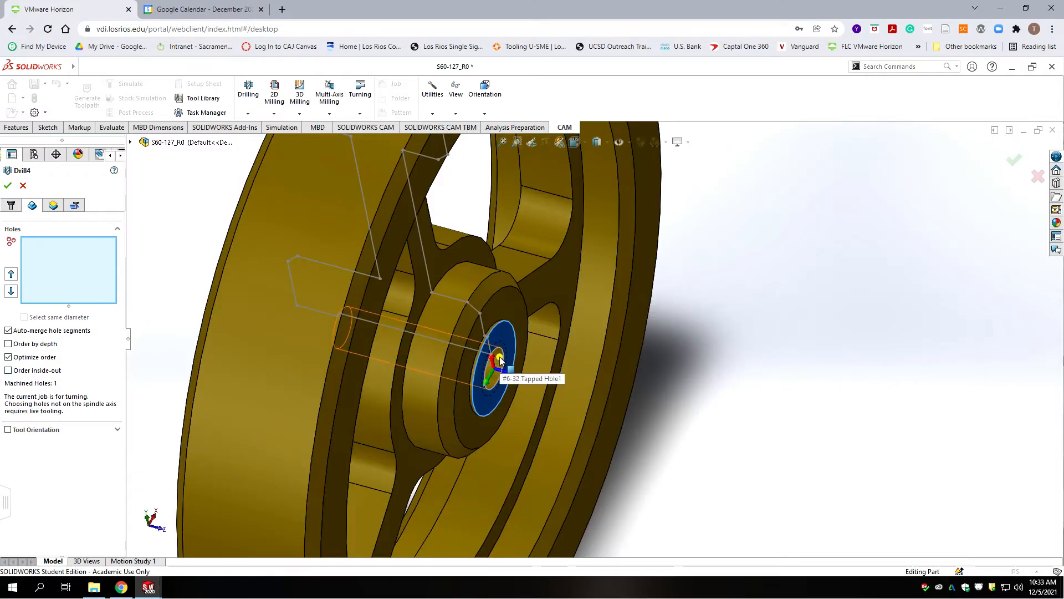
# Step: Assign the #6-32 tapped hole's face to Drill4 and set its bottom to From Hole Bottom with a break-through depth of 0
pyautogui.click(499, 361)
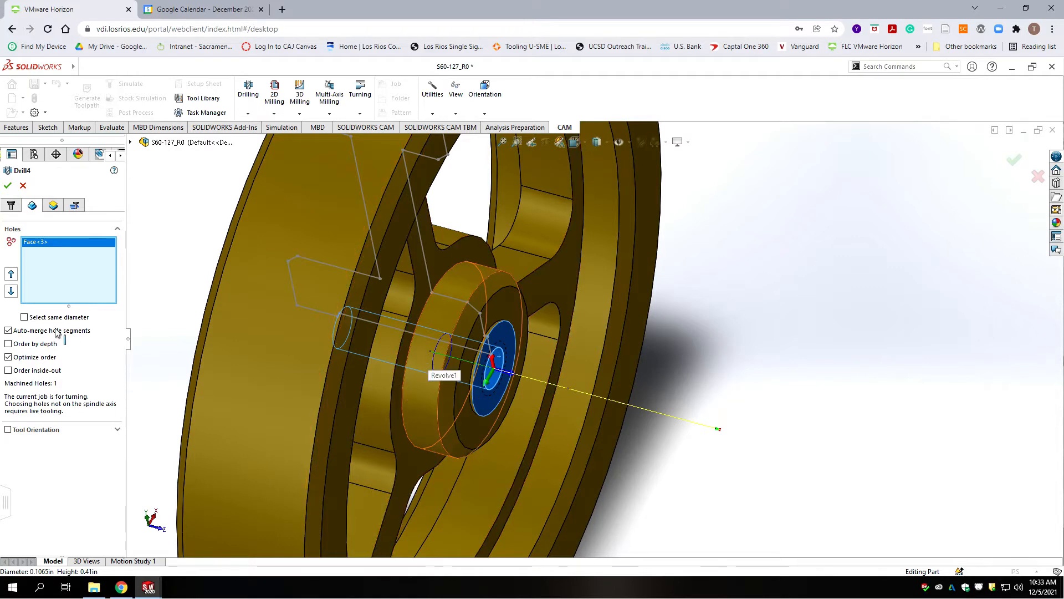
pyautogui.click(53, 206)
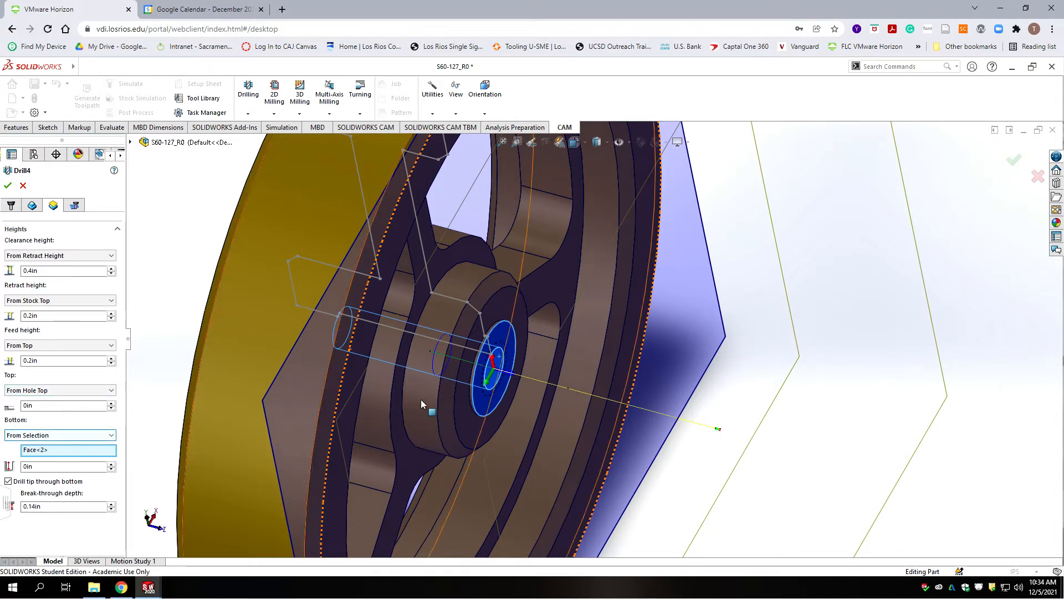
pyautogui.click(49, 434)
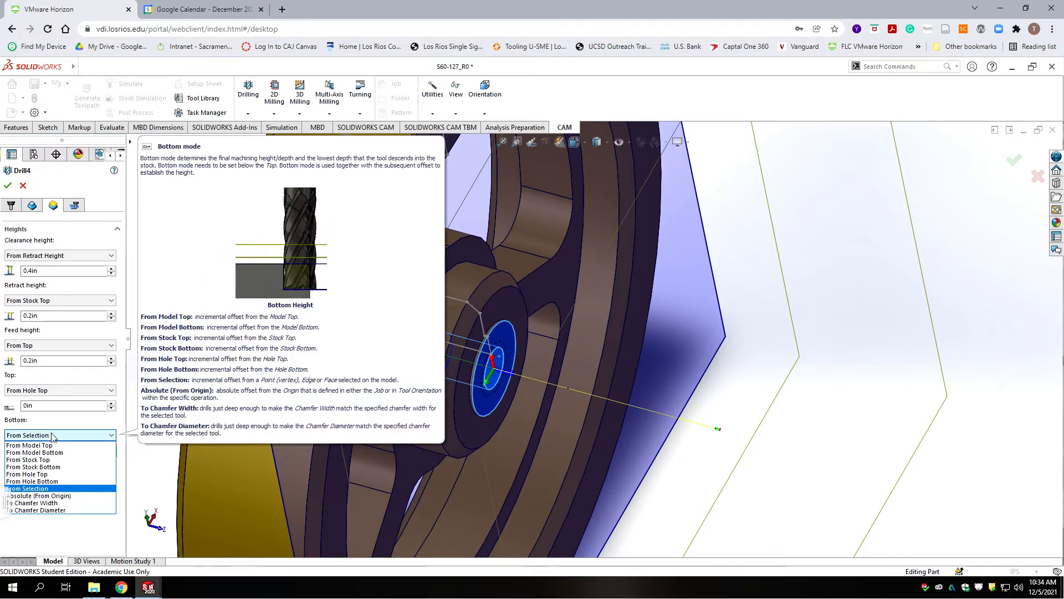
pyautogui.click(33, 481)
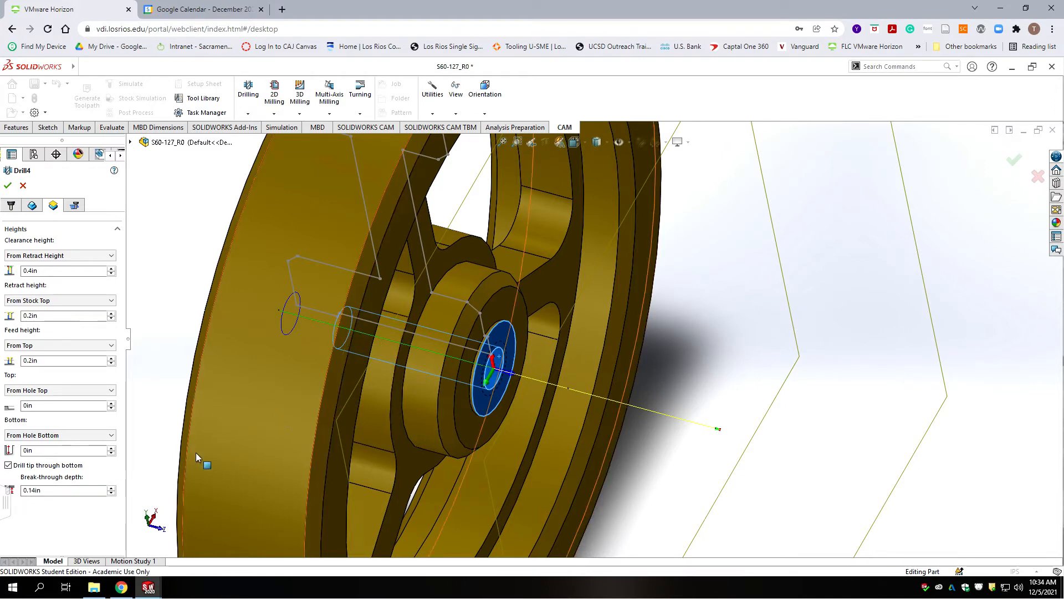
pyautogui.click(55, 492)
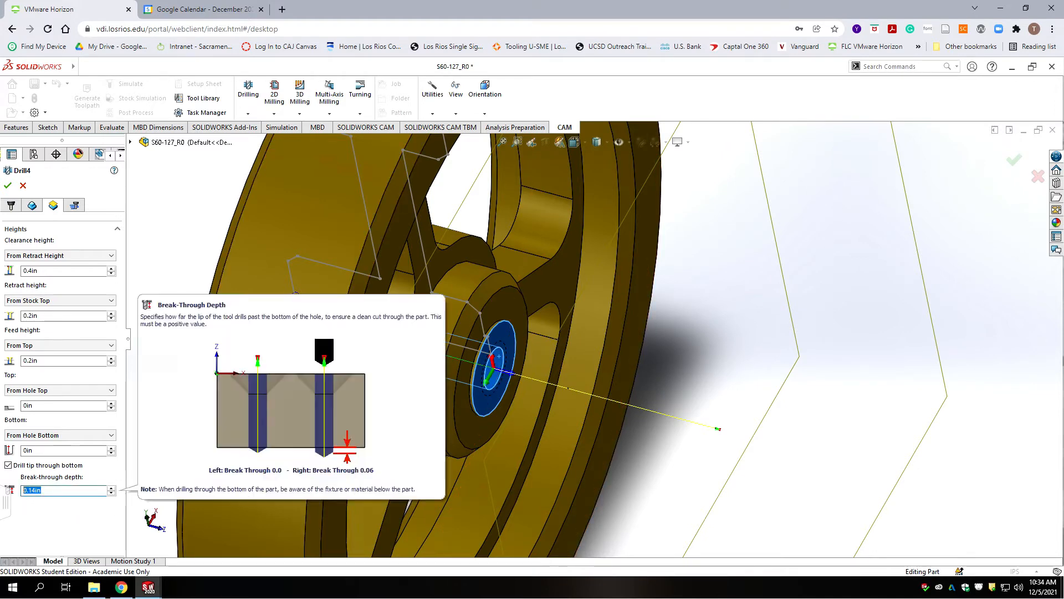
pyautogui.write('0')
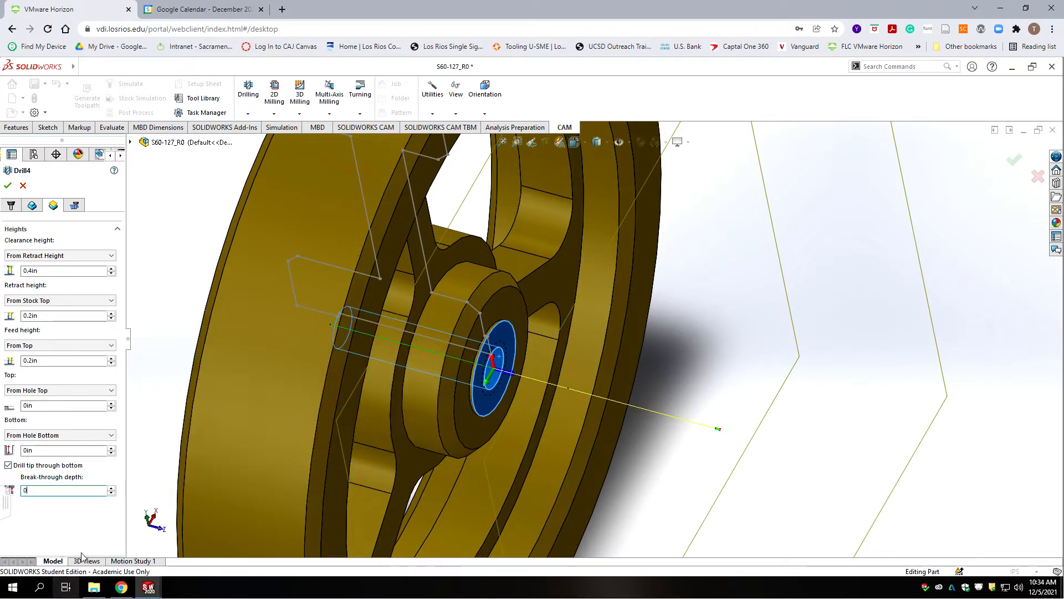
pyautogui.click(86, 531)
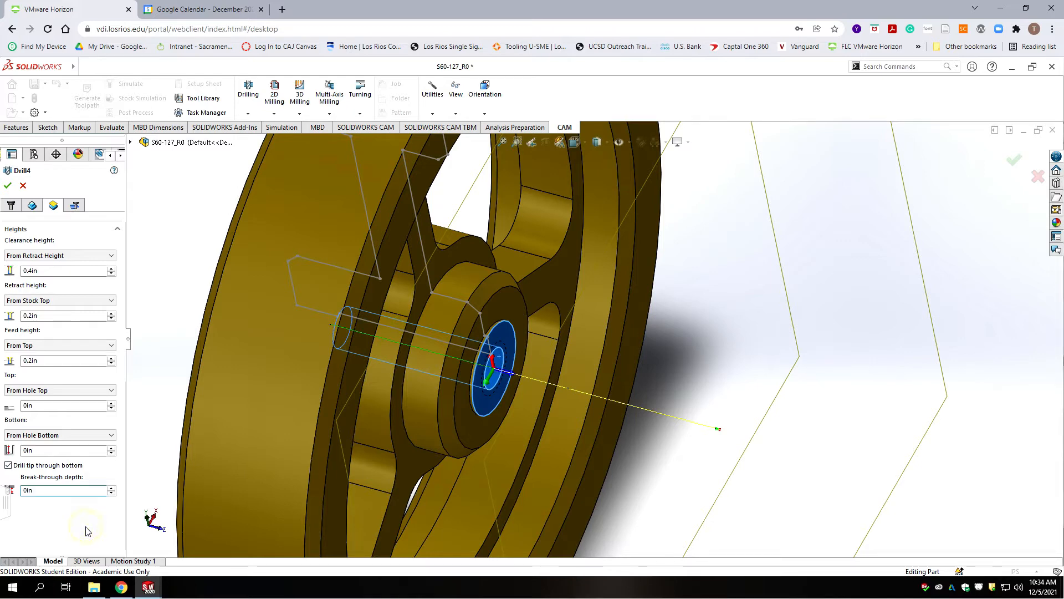
# Step: Examine Drill4's drilling depth relative to the tapped hole and both ends of the hub
pyautogui.scroll(-2, 366, 319)
pyautogui.moveTo(404, 361); pyautogui.dragTo(586, 328, button='middle')
pyautogui.scroll(2, 428, 355)
pyautogui.scroll(1, 585, 328)
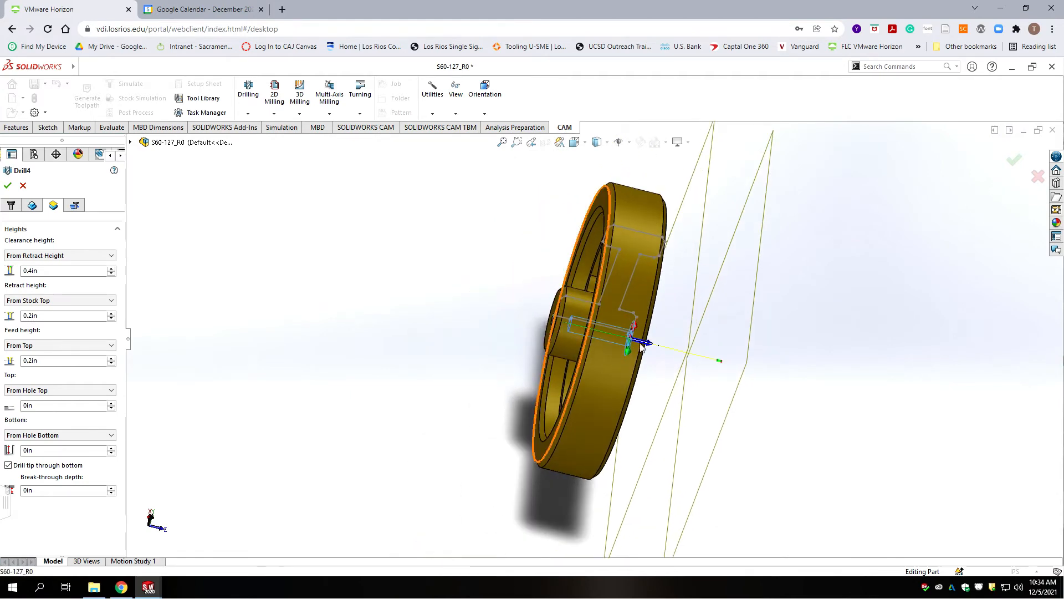
pyautogui.scroll(-1, 627, 336)
pyautogui.scroll(-2, 579, 332)
pyautogui.scroll(-1, 551, 348)
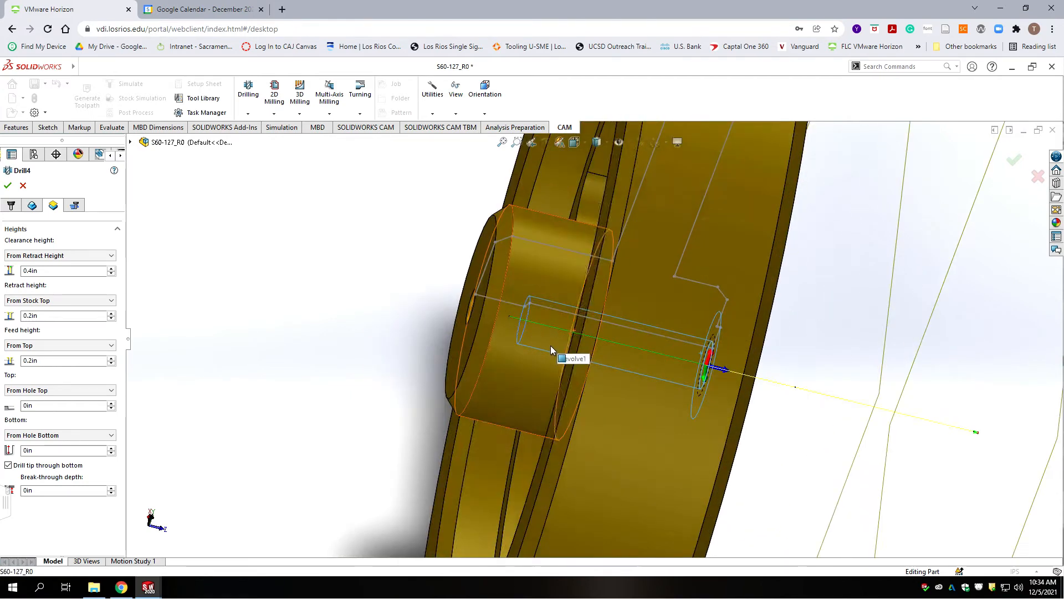
pyautogui.moveTo(480, 356); pyautogui.dragTo(427, 356, button='middle')
pyautogui.scroll(2, 483, 358)
pyautogui.keyDown('ctrl'); pyautogui.moveTo(715, 371); pyautogui.dragTo(561, 358, button='middle'); pyautogui.keyUp('ctrl')
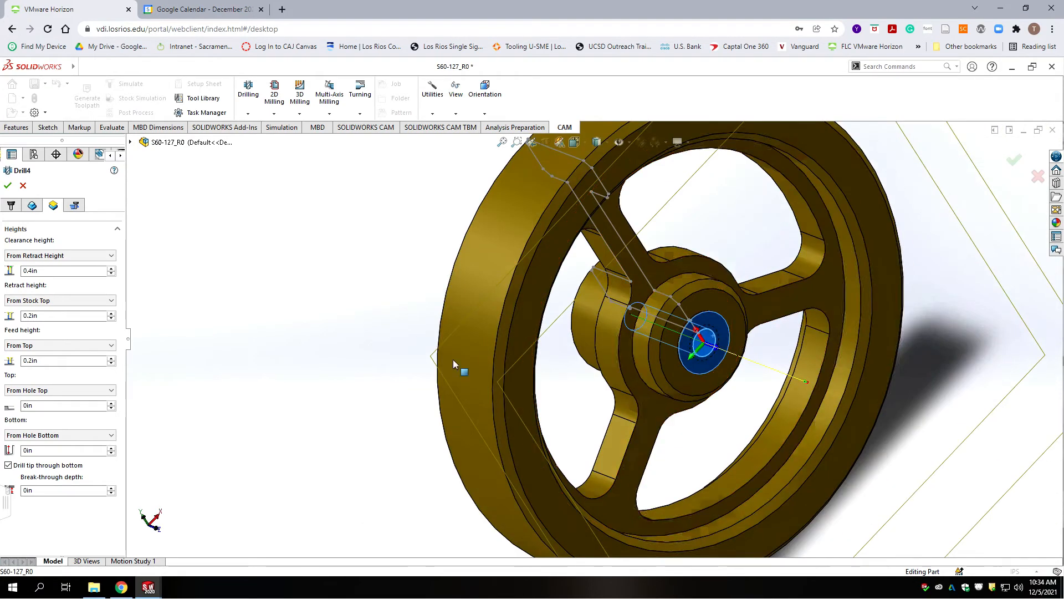
# Step: Set Drill4's pecking depth to .107/2 for the full-retract deep drilling cycle and accept the operation
pyautogui.click(74, 205)
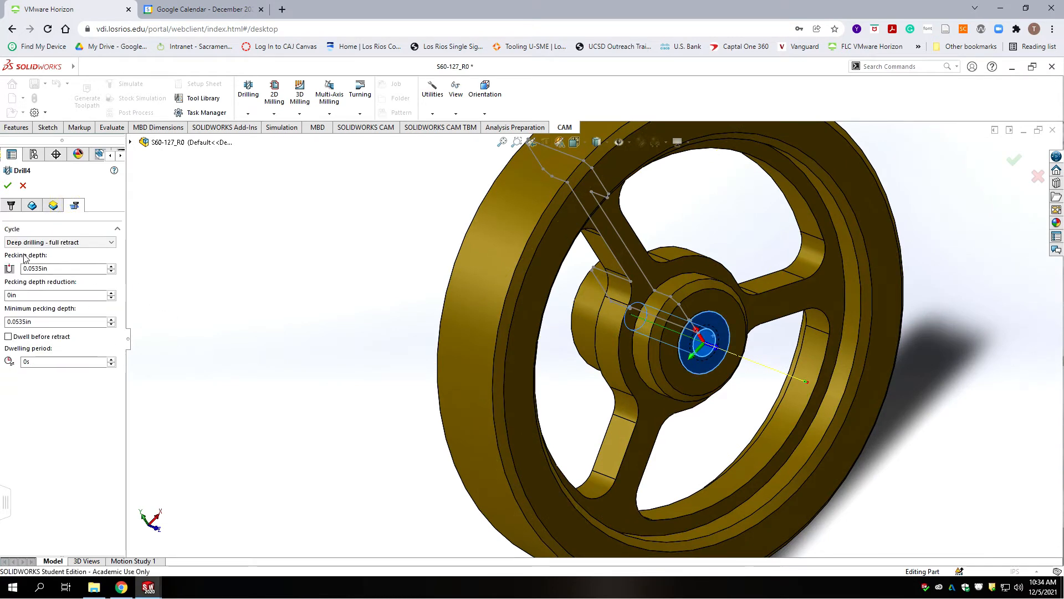
pyautogui.doubleClick(48, 268)
pyautogui.write('.107')
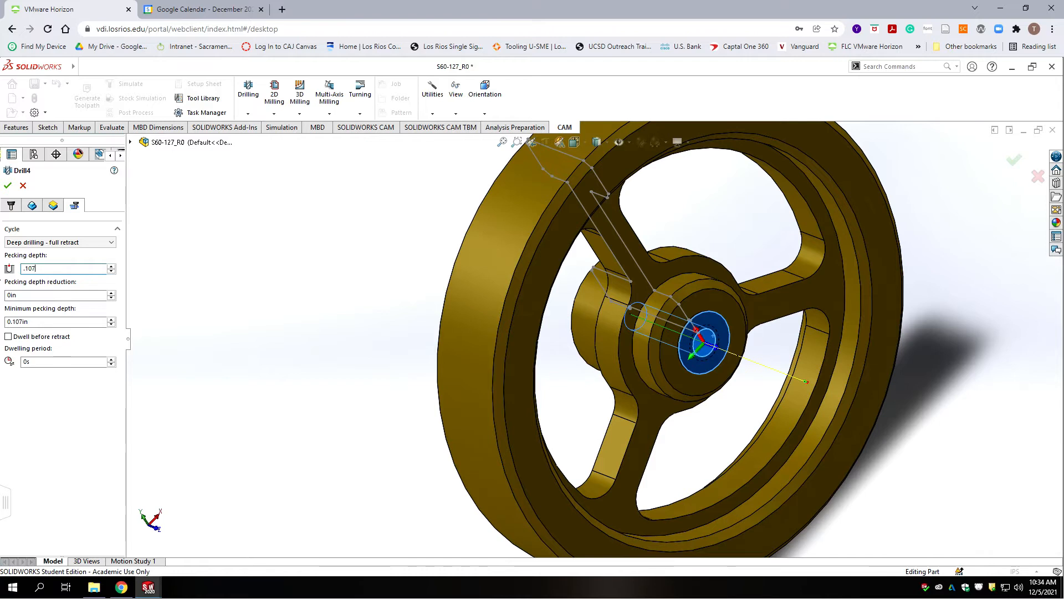
pyautogui.write('/2')
pyautogui.click(46, 323)
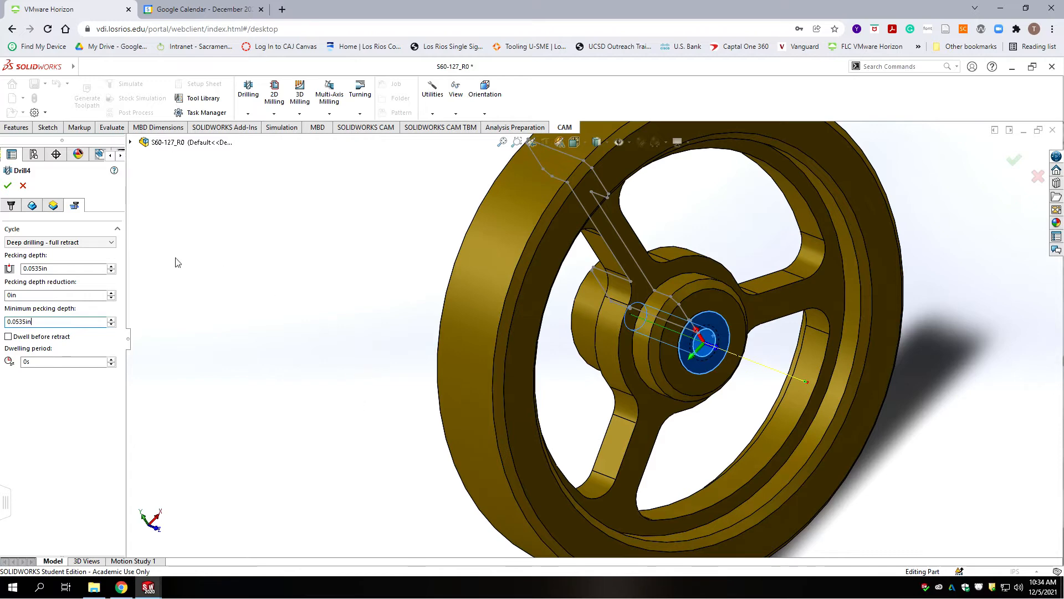
pyautogui.scroll(4, 663, 345)
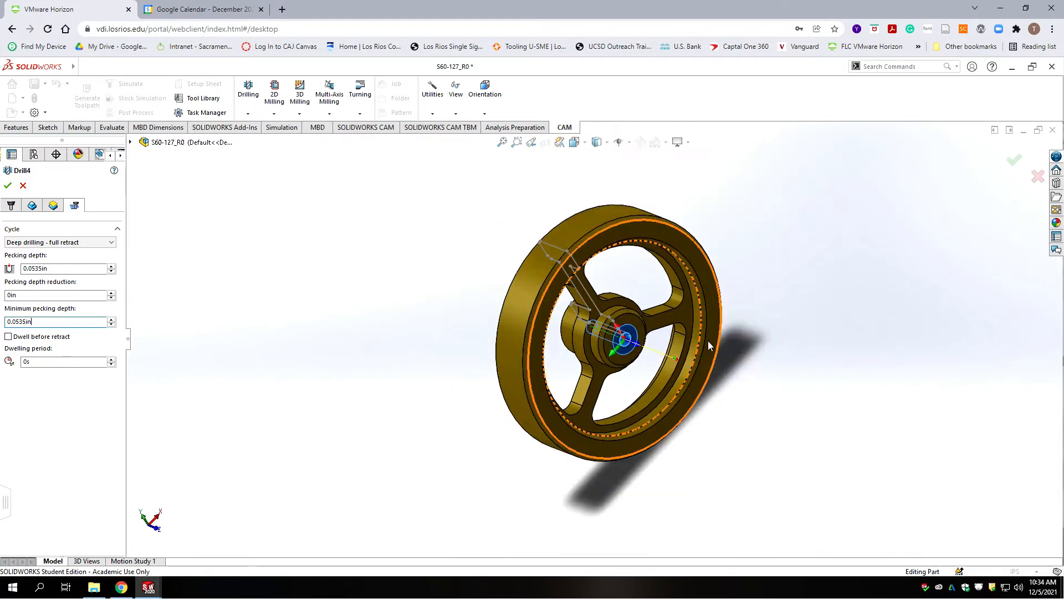
pyautogui.scroll(-4, 633, 349)
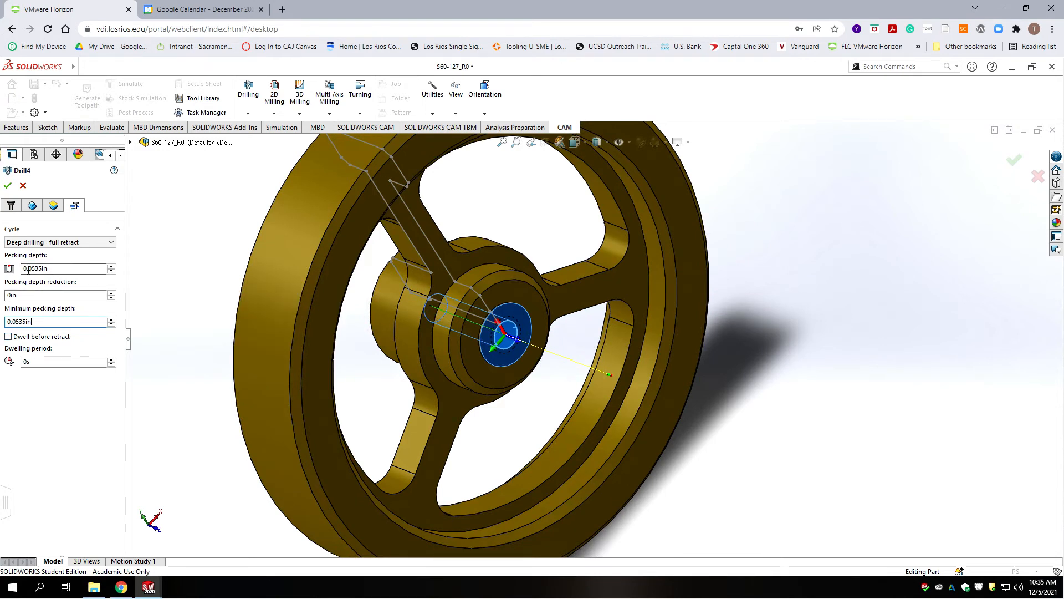
pyautogui.click(11, 187)
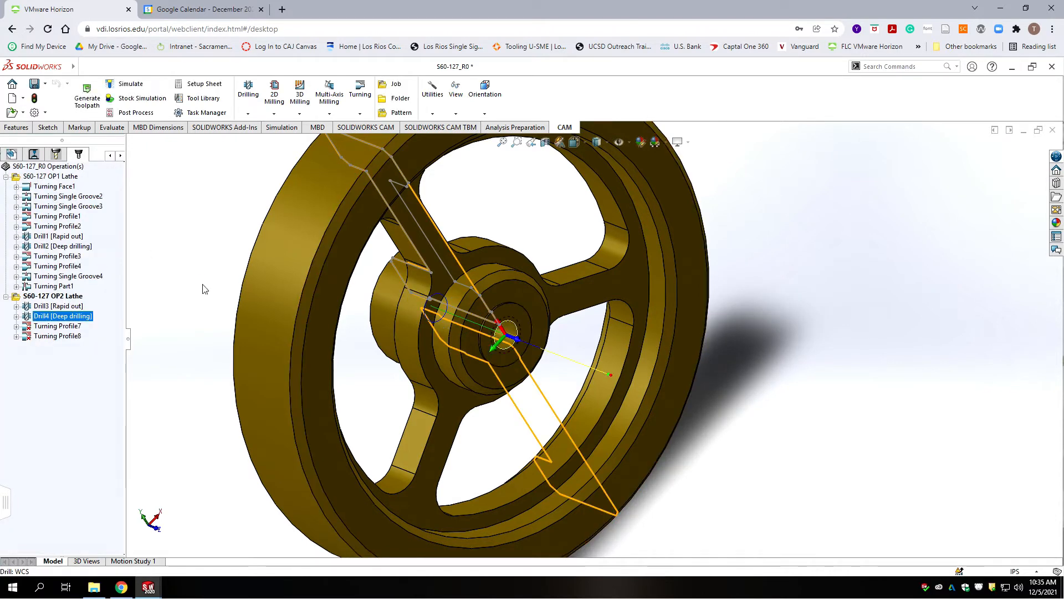
# Step: Review Drill4's toolpath through the hub from several angles, and save the part with the OP2 job selected
pyautogui.scroll(3, 294, 299)
pyautogui.moveTo(295, 300); pyautogui.dragTo(362, 297, button='middle')
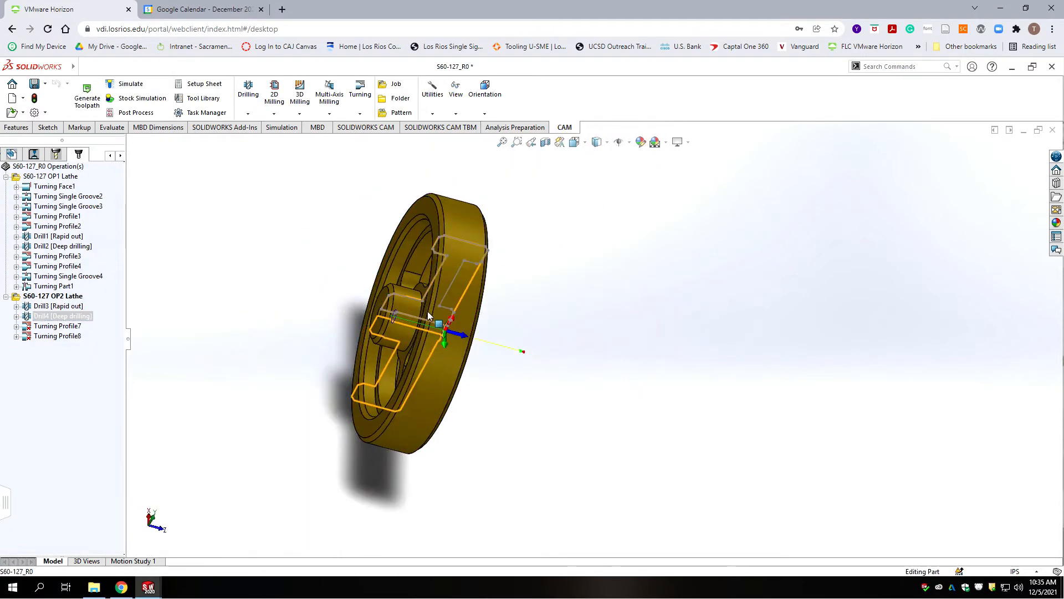
pyautogui.scroll(-8, 426, 314)
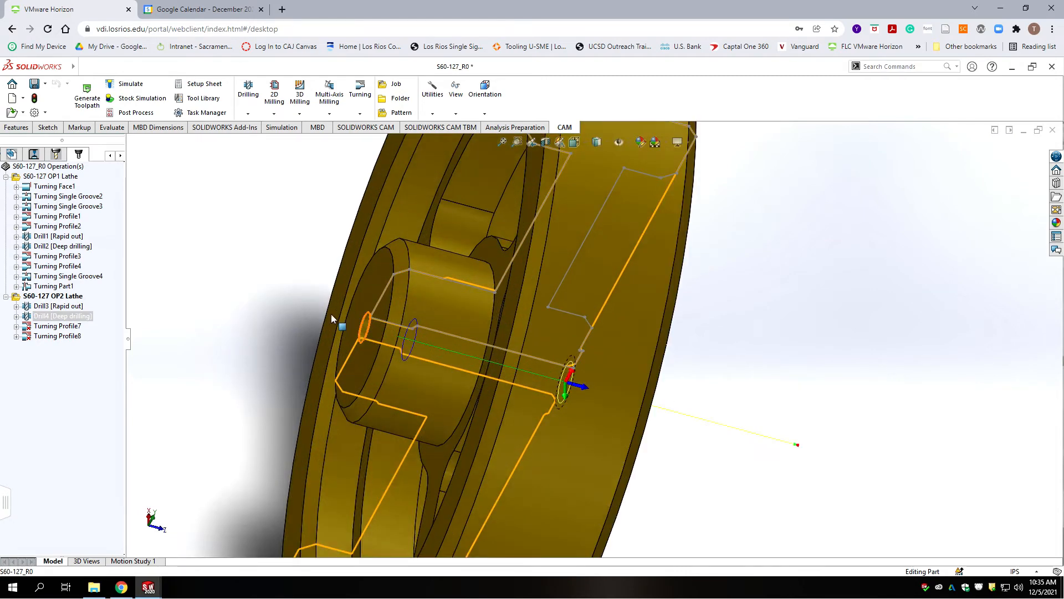
pyautogui.scroll(3, 333, 315)
pyautogui.moveTo(314, 299); pyautogui.dragTo(414, 311, button='middle')
pyautogui.scroll(-5, 580, 351)
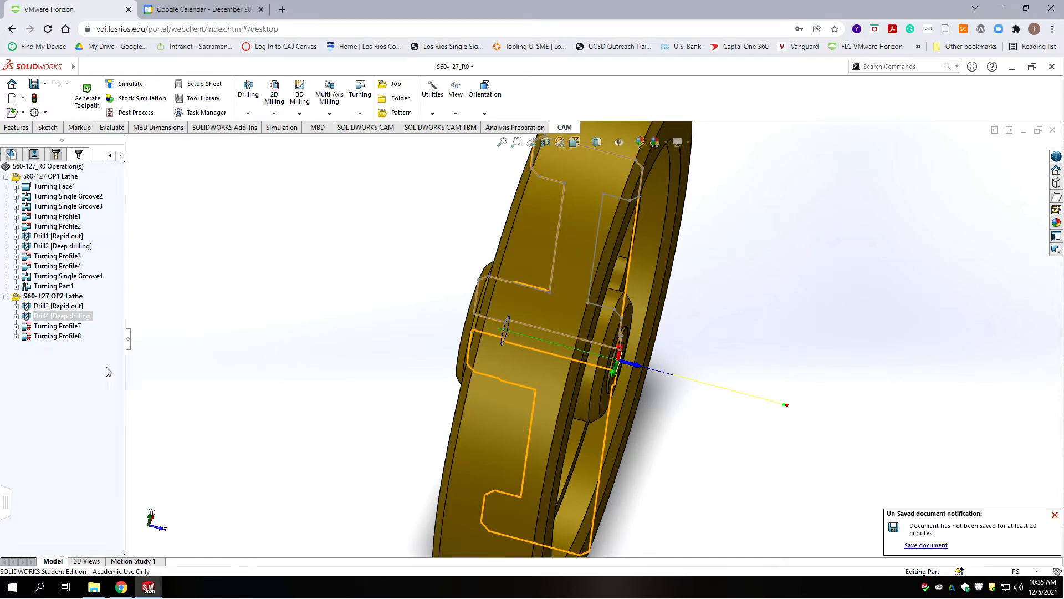
pyautogui.click(81, 386)
pyautogui.click(66, 297)
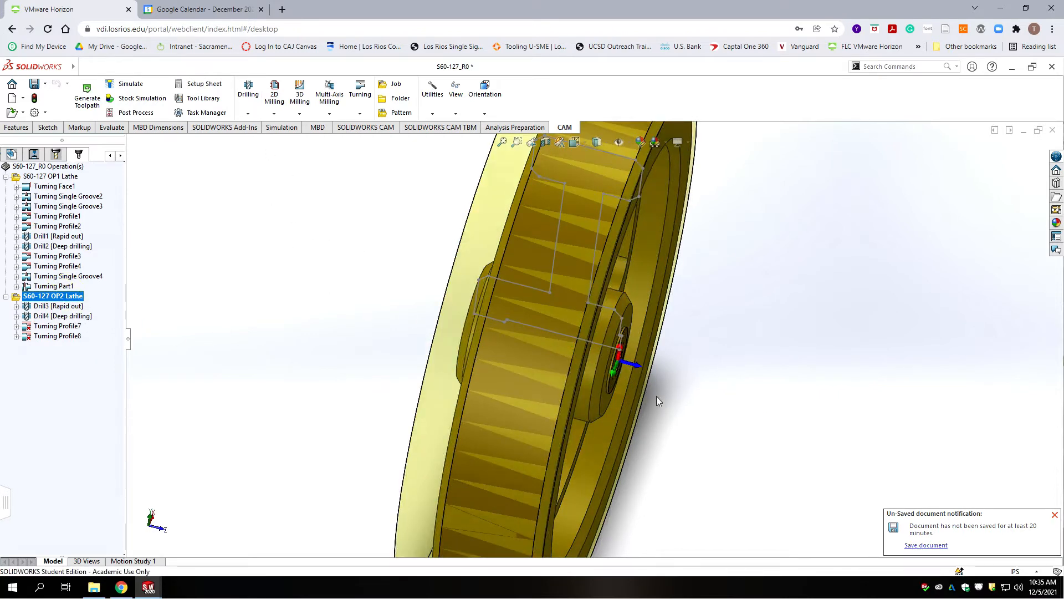
pyautogui.click(35, 83)
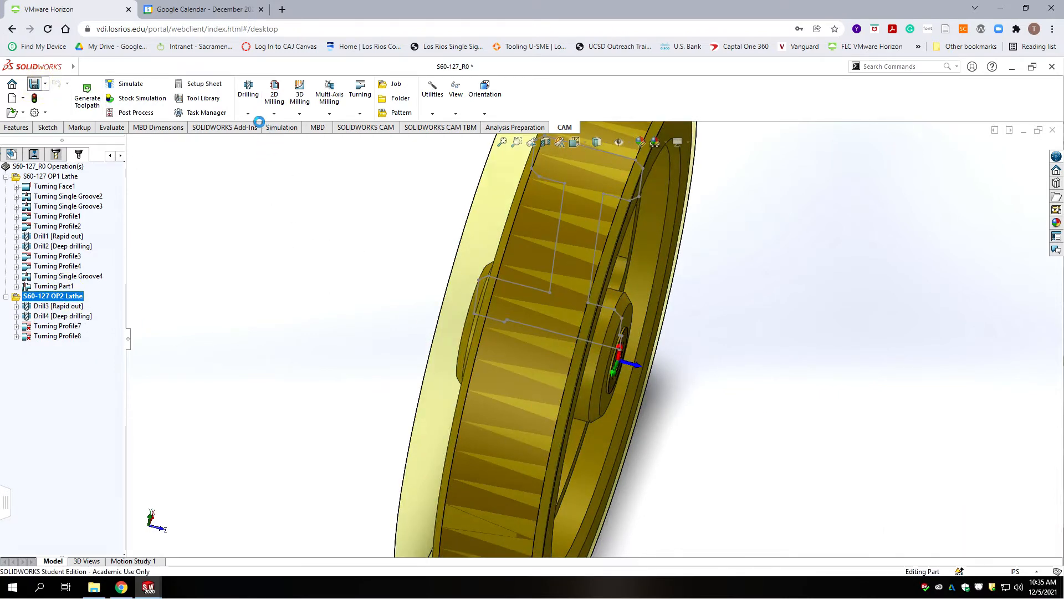
# Step: Create a drill operation using the #10 #6-32 machine tap from the S60-Lathe-Tools library, with a spindle speed of 500
pyautogui.click(248, 113)
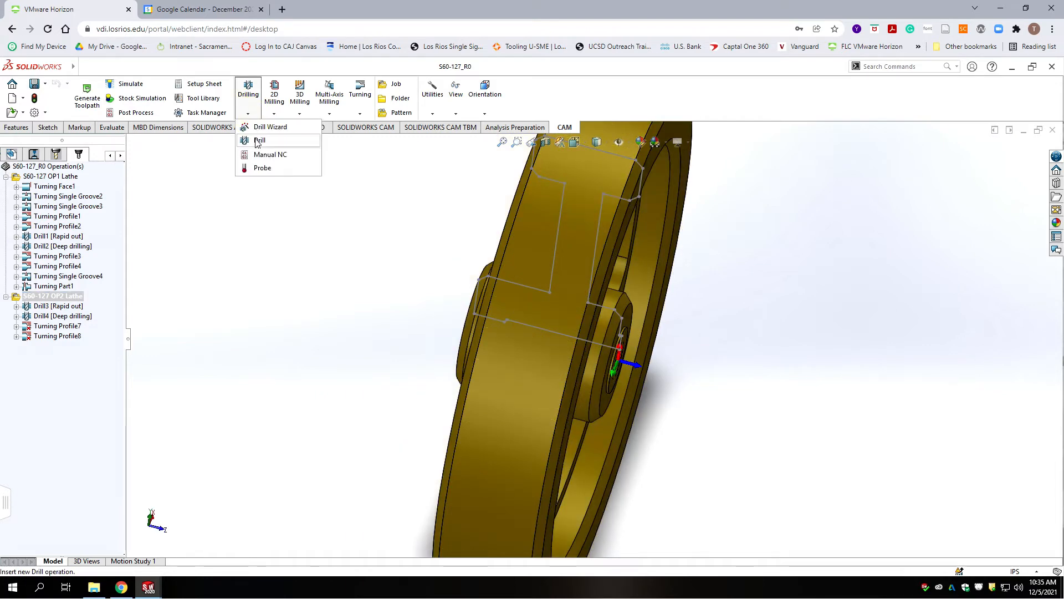
pyautogui.click(259, 140)
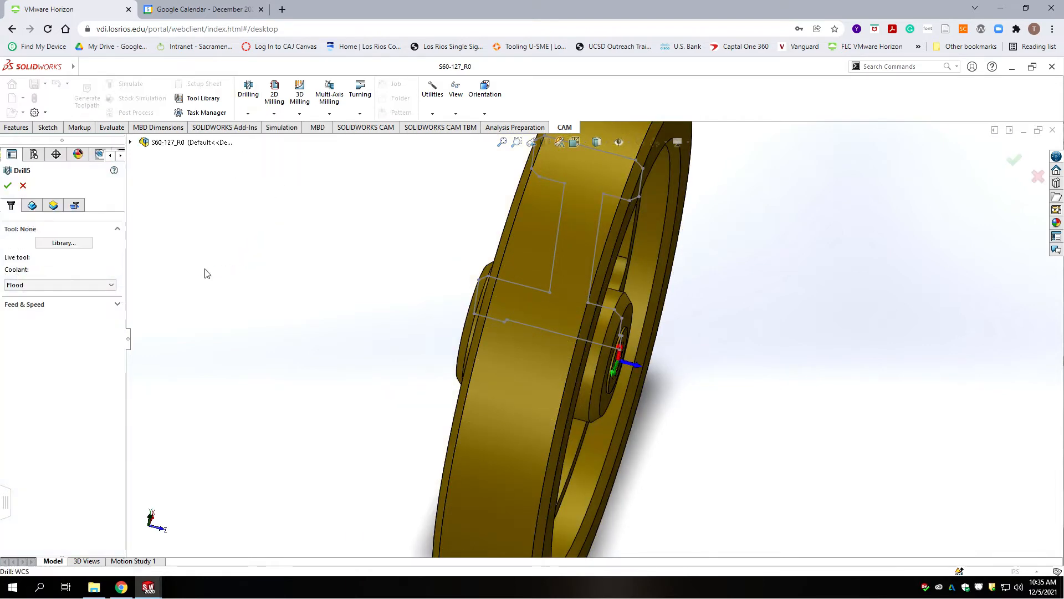
pyautogui.click(64, 243)
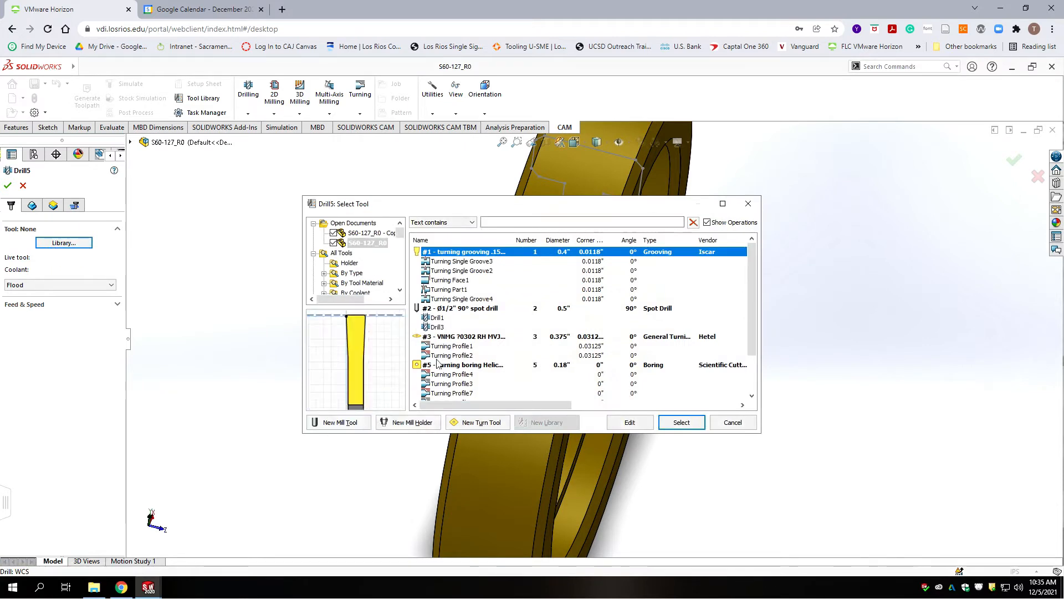
pyautogui.moveTo(402, 233)
pyautogui.mouseDown()
pyautogui.moveTo(406, 255)
pyautogui.moveTo(402, 242)
pyautogui.mouseUp()
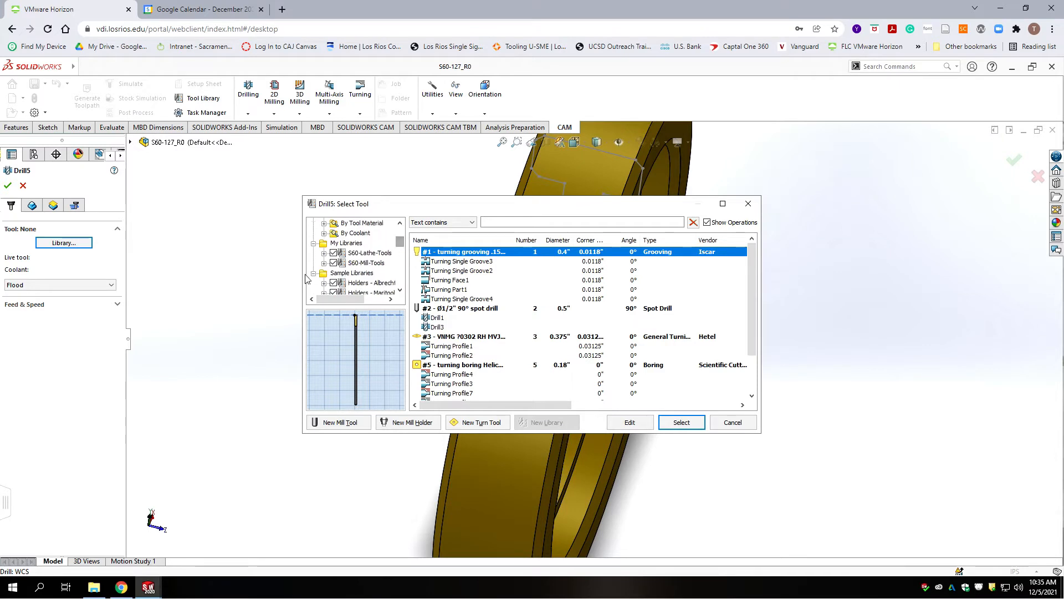
pyautogui.click(314, 273)
pyautogui.click(370, 263)
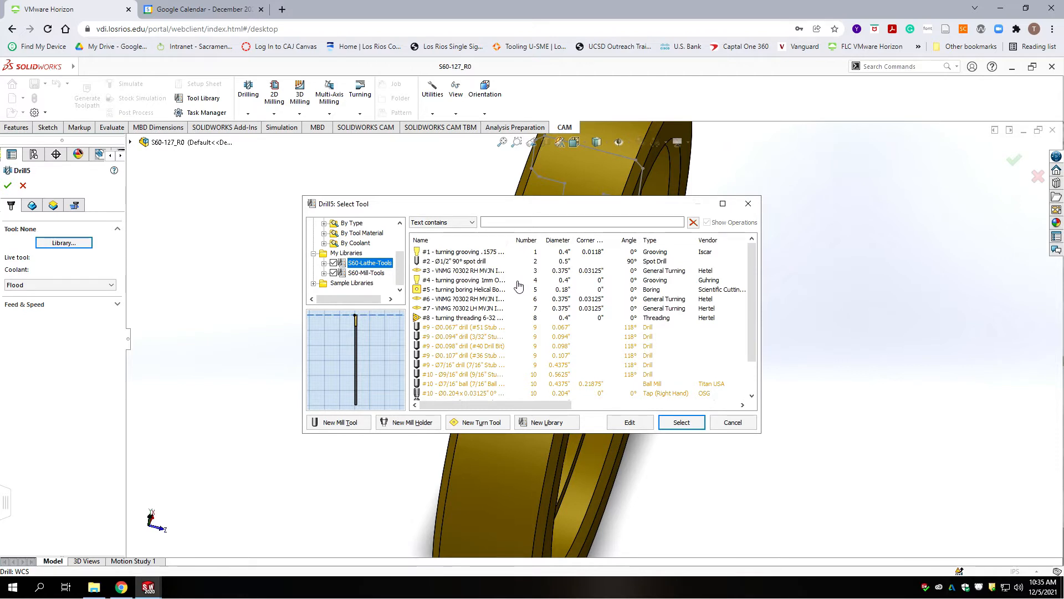
pyautogui.moveTo(747, 294); pyautogui.dragTo(748, 327)
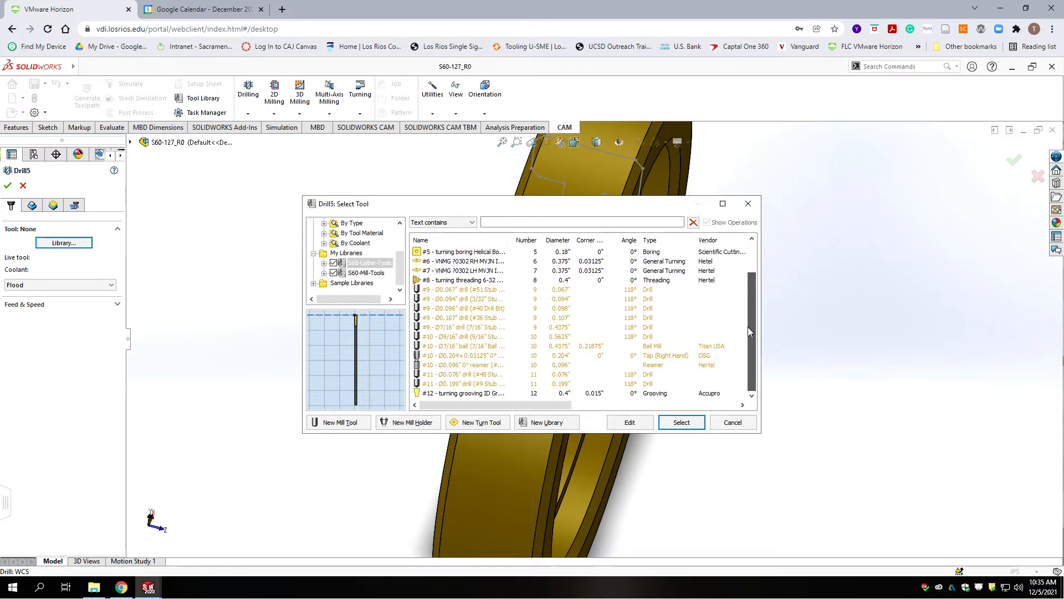
pyautogui.click(465, 358)
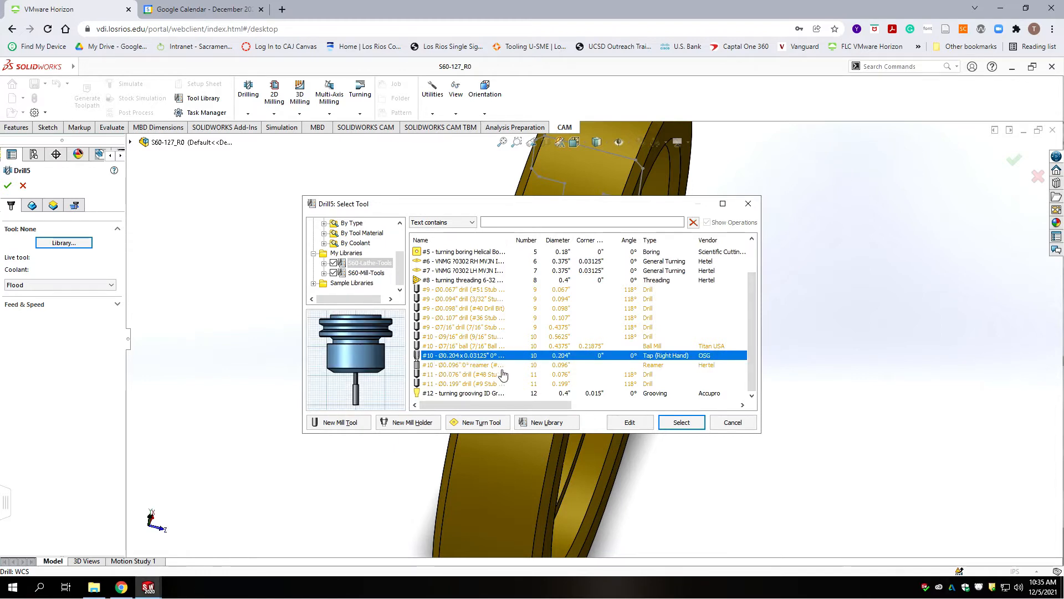
pyautogui.click(693, 422)
pyautogui.write('500')
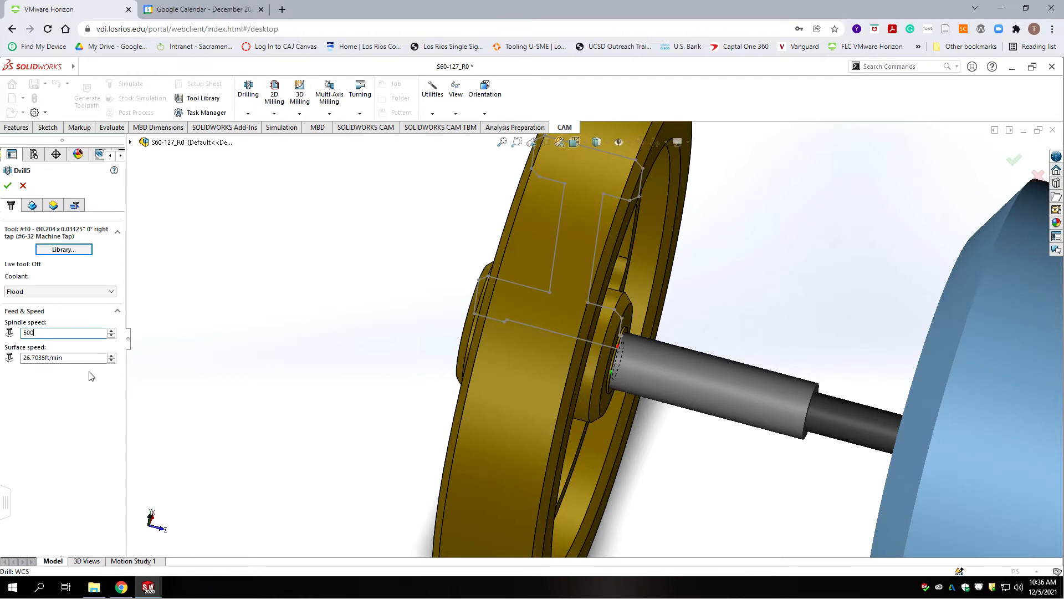
# Step: Assign the tapped hole's face at the hub centre to Drill5 and review its heights
pyautogui.click(31, 205)
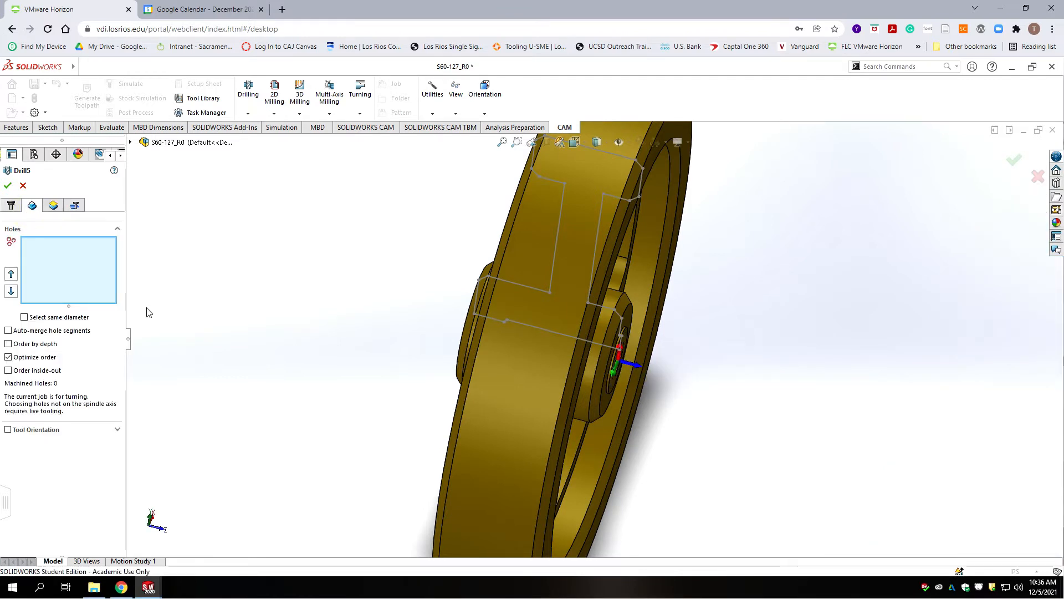
pyautogui.moveTo(345, 347); pyautogui.dragTo(526, 399, button='middle')
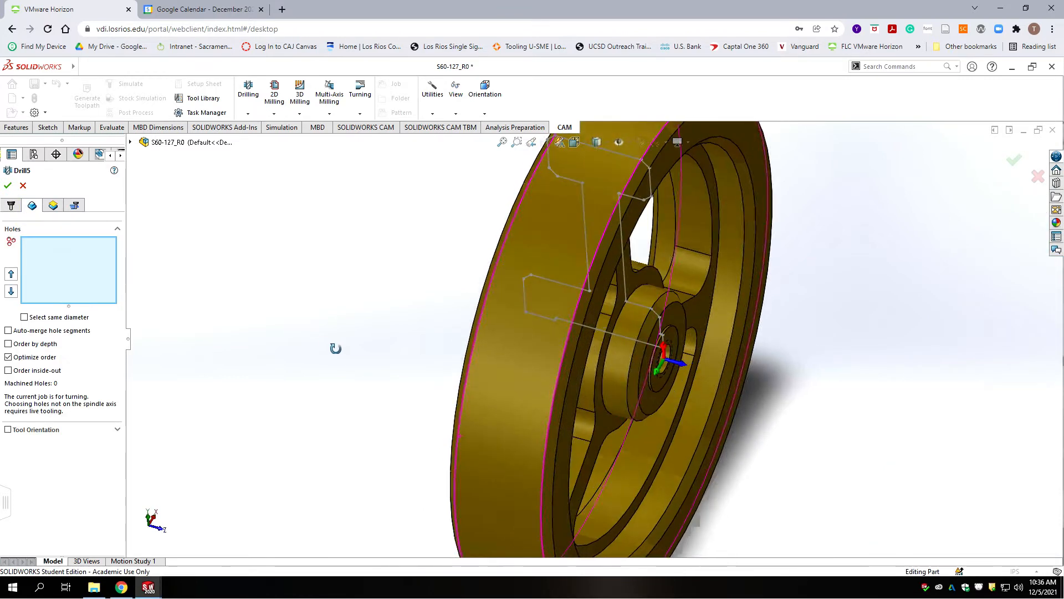
pyautogui.click(665, 358)
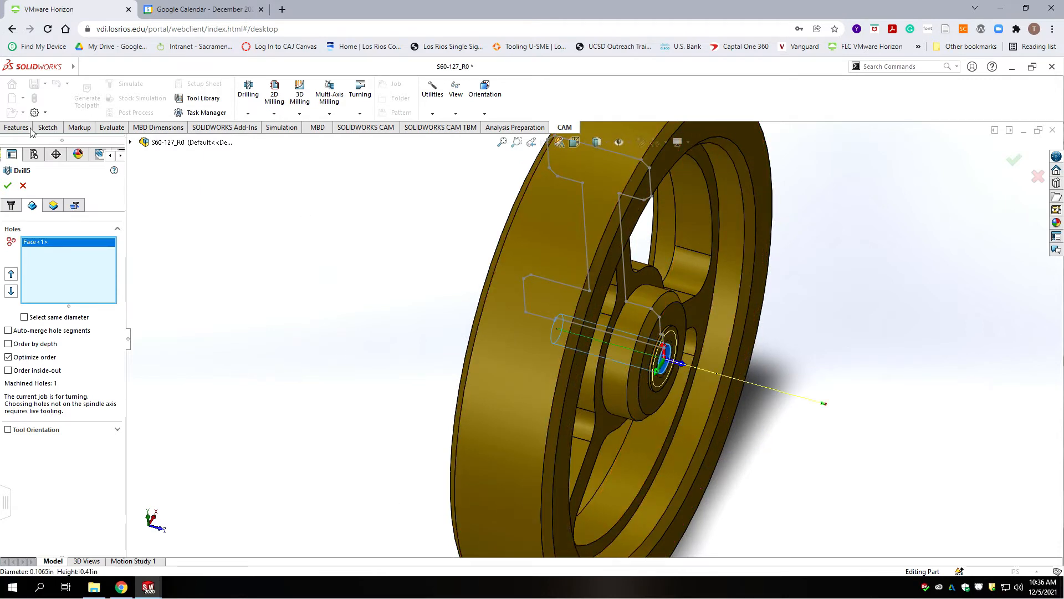
pyautogui.click(53, 206)
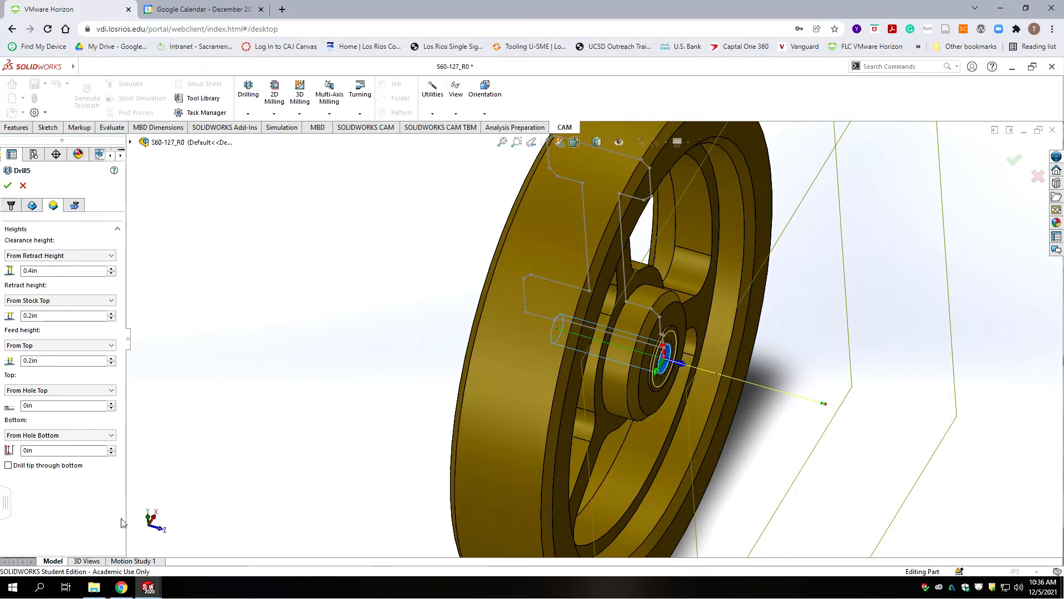
# Step: Set Drill5's cycle to Right tapping and accept the operation
pyautogui.click(74, 205)
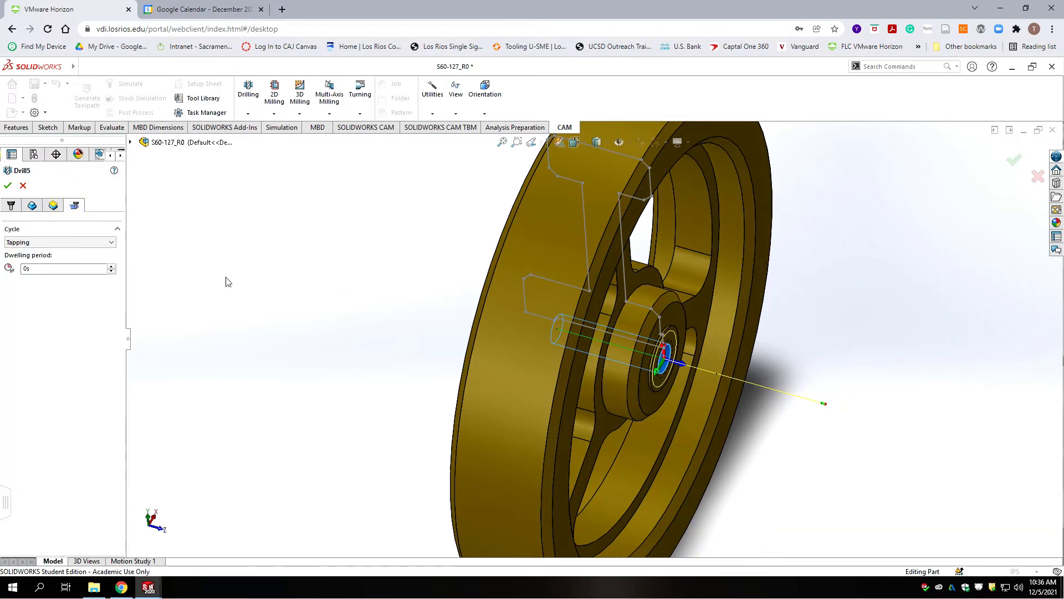
pyautogui.click(100, 243)
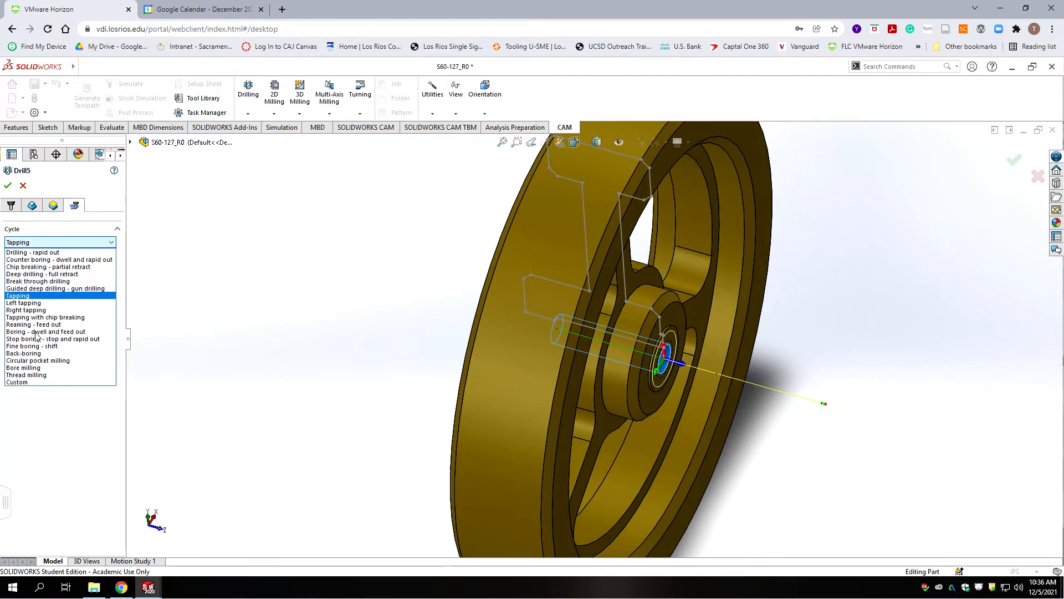
pyautogui.click(28, 310)
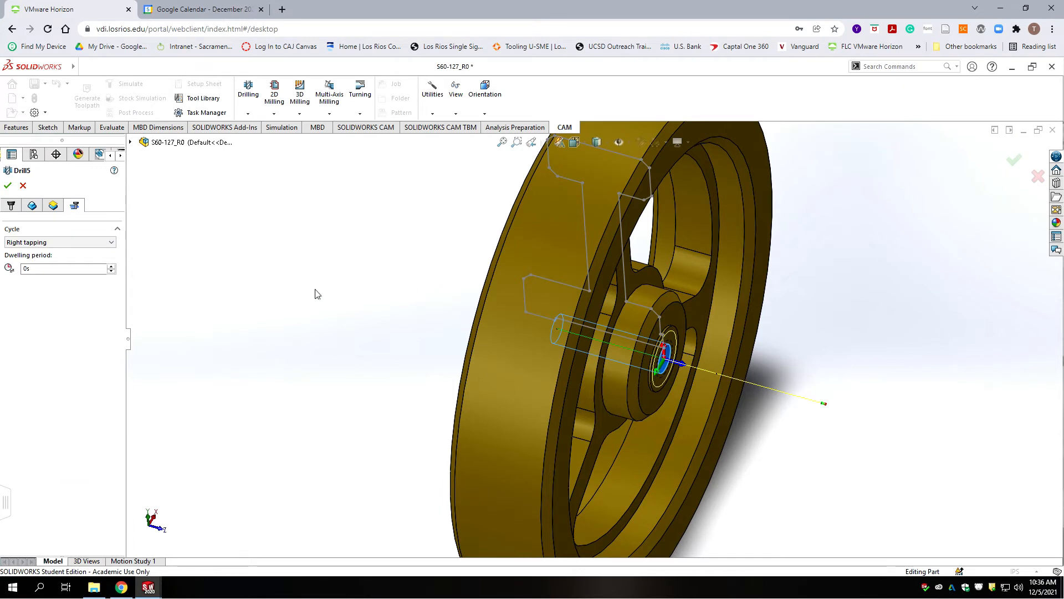
pyautogui.click(8, 186)
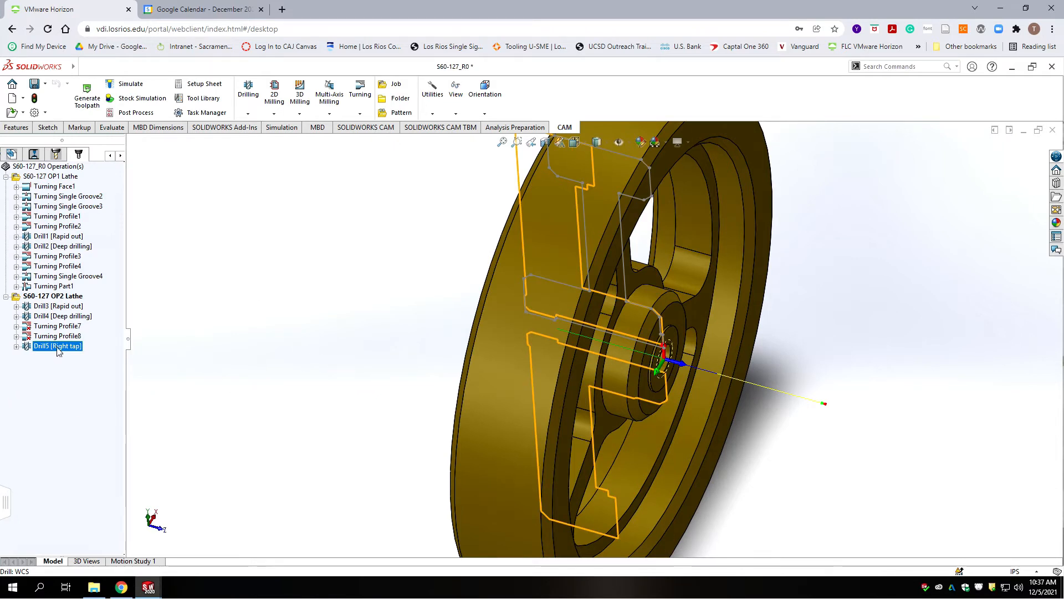
# Step: Move Drill5 directly ahead of Turning Profile7 in the OP2 job and review the toolpaths of Turning Profile7 and Turning Profile8
pyautogui.moveTo(58, 346); pyautogui.dragTo(58, 326)
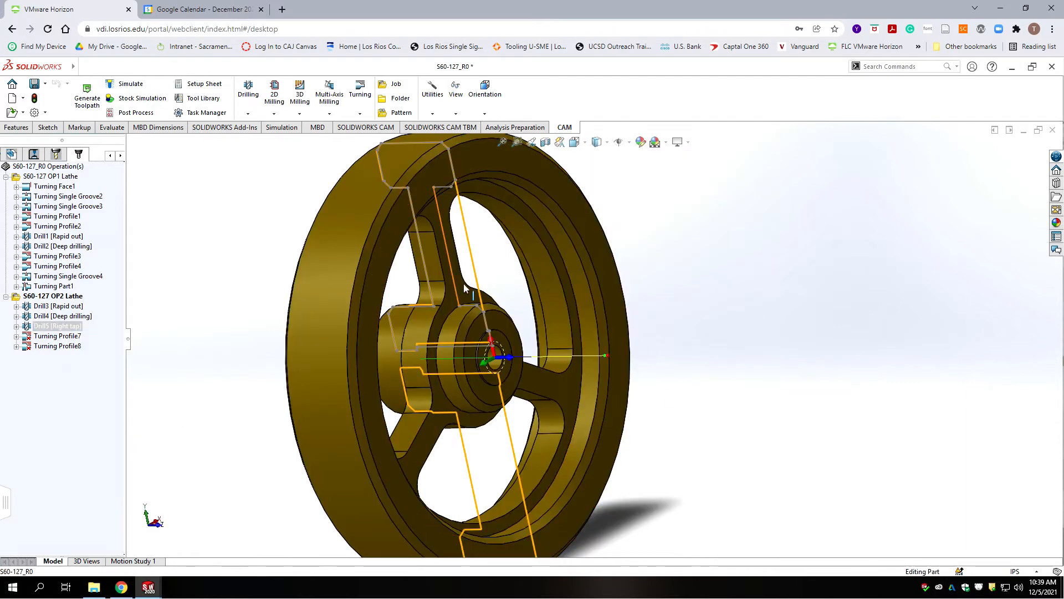
pyautogui.click(53, 336)
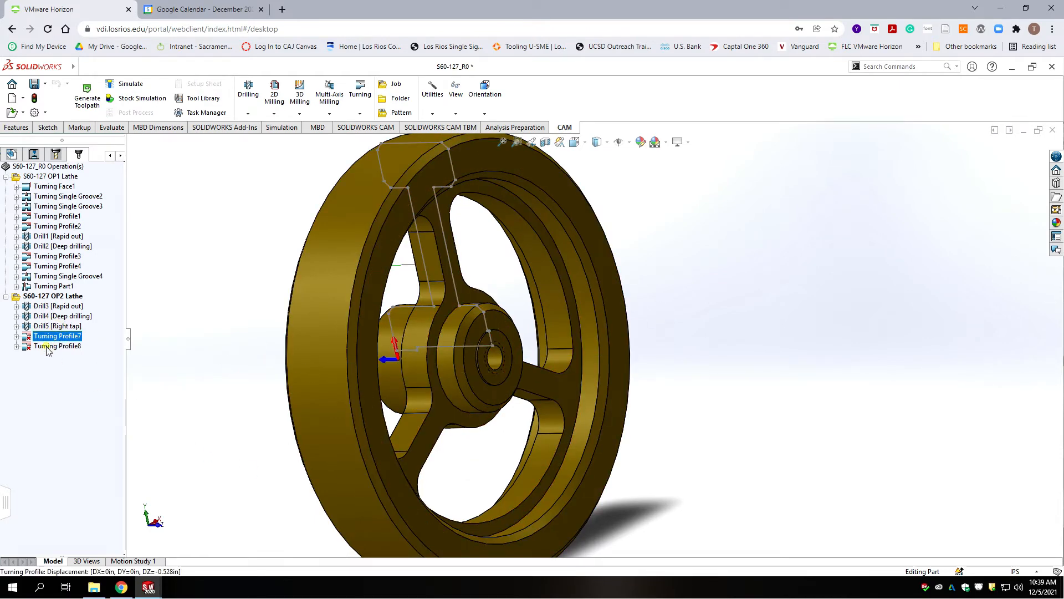
pyautogui.click(50, 347)
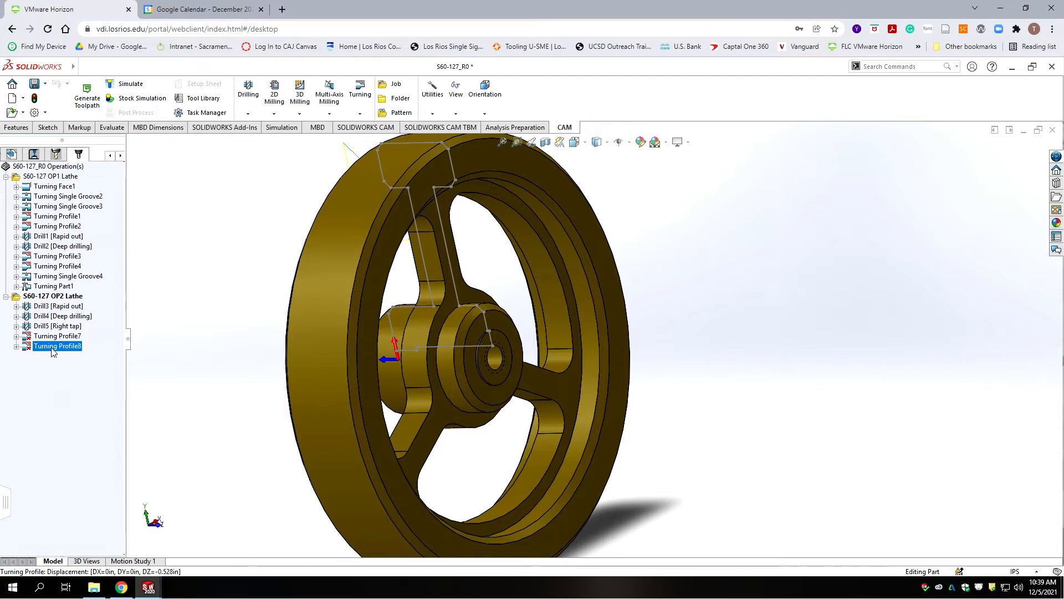
pyautogui.click(56, 336)
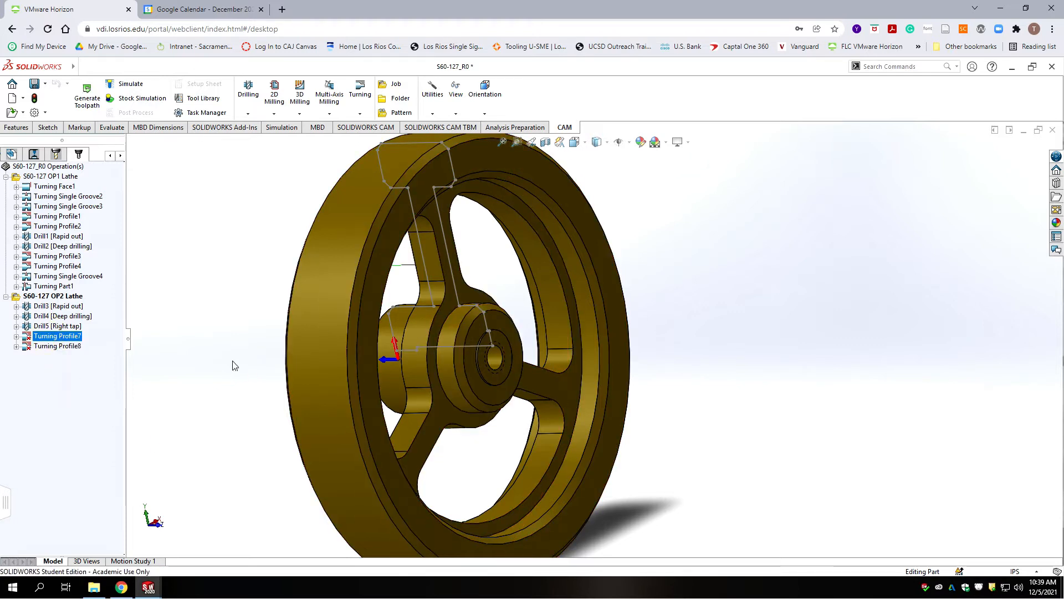
# Step: Hide the Lathe Profile sketch and show Sketch1 under Revolve1
pyautogui.click(110, 156)
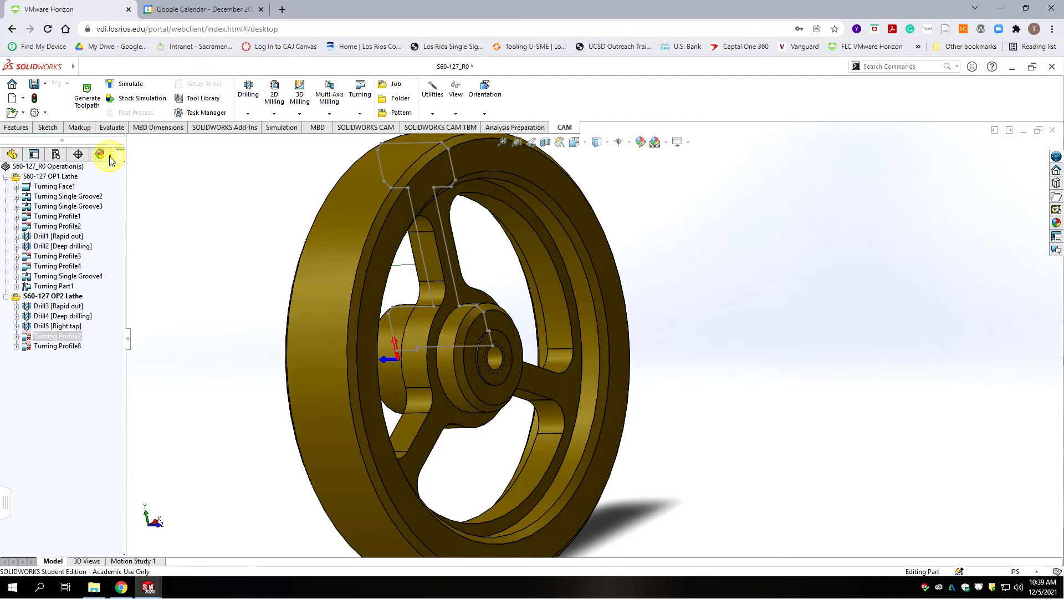
pyautogui.click(11, 155)
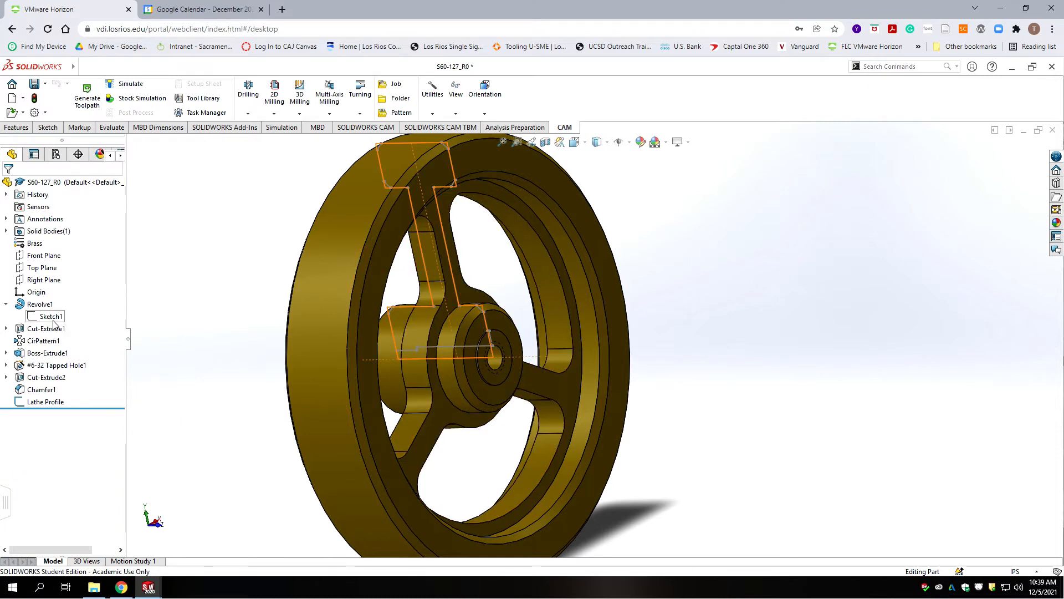
pyautogui.rightClick(53, 404)
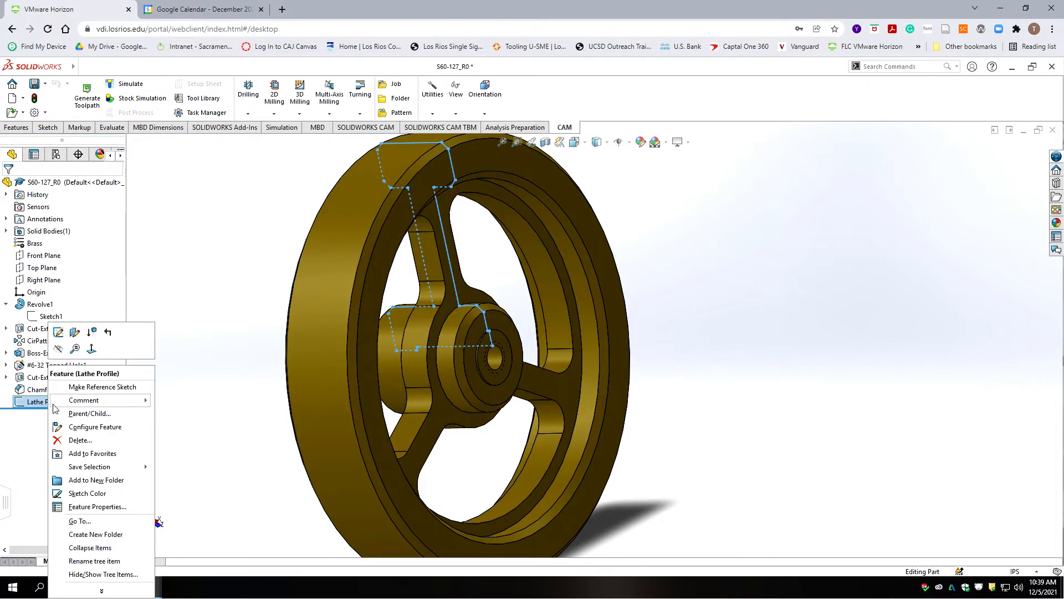
pyautogui.click(59, 349)
pyautogui.rightClick(50, 318)
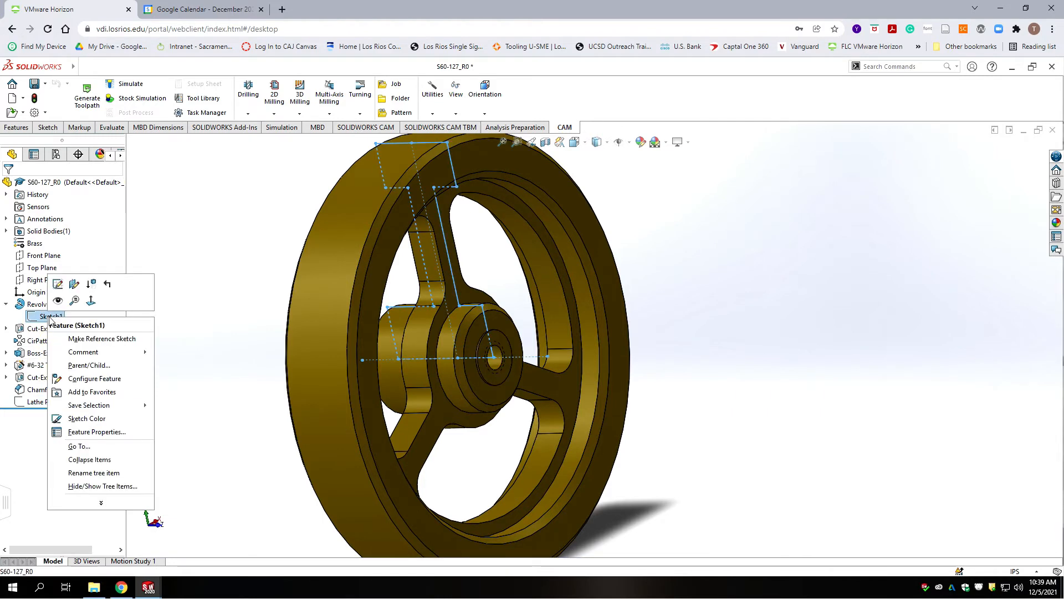
pyautogui.click(58, 301)
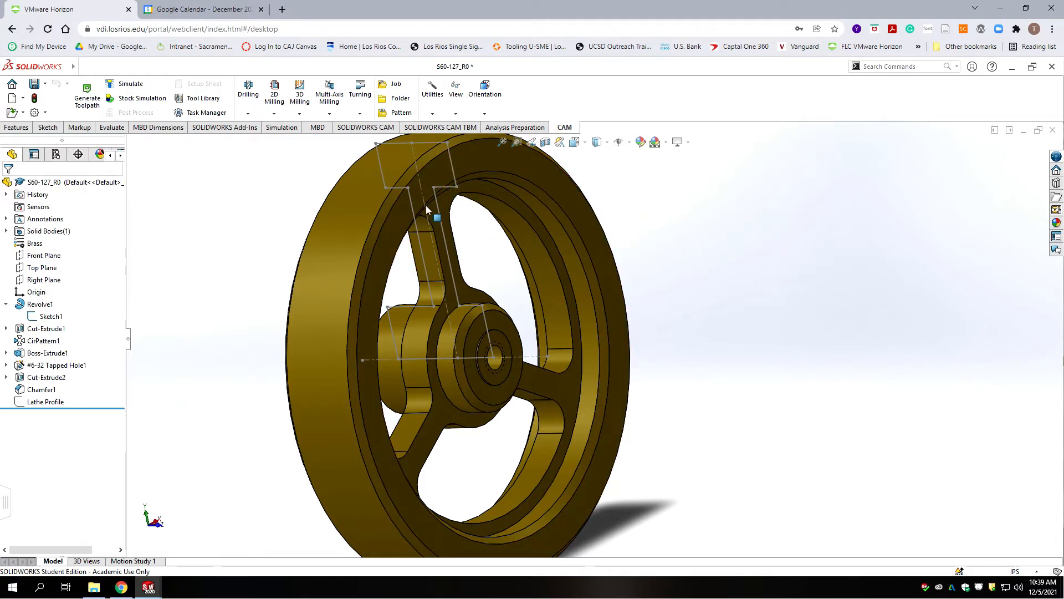
# Step: Replace Turning Profile7's model selection with Line9 of Sketch1, along the rim's inner diameter on the OP2 side
pyautogui.click(120, 156)
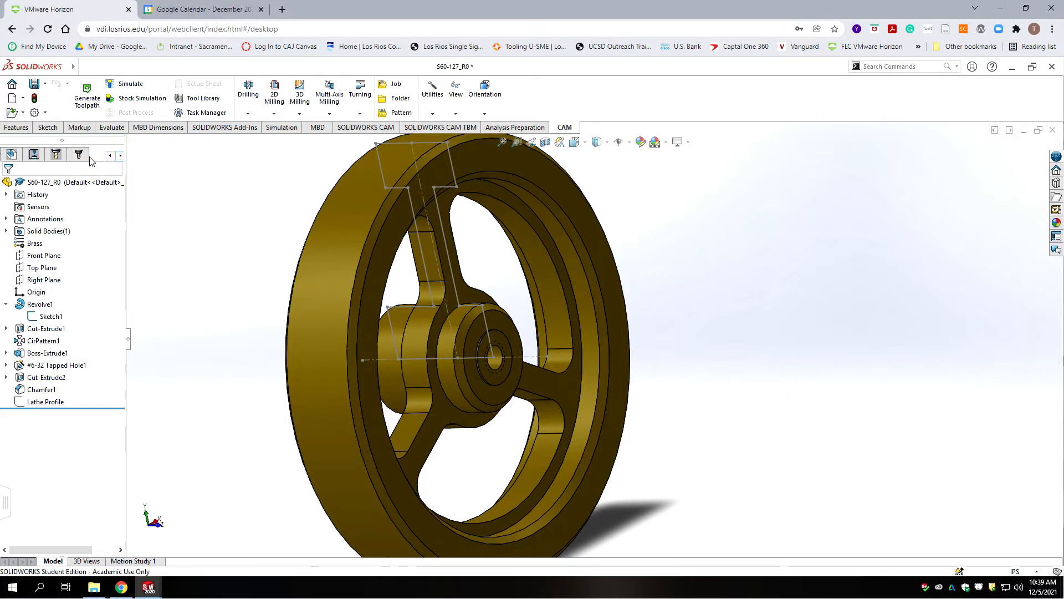
pyautogui.click(88, 155)
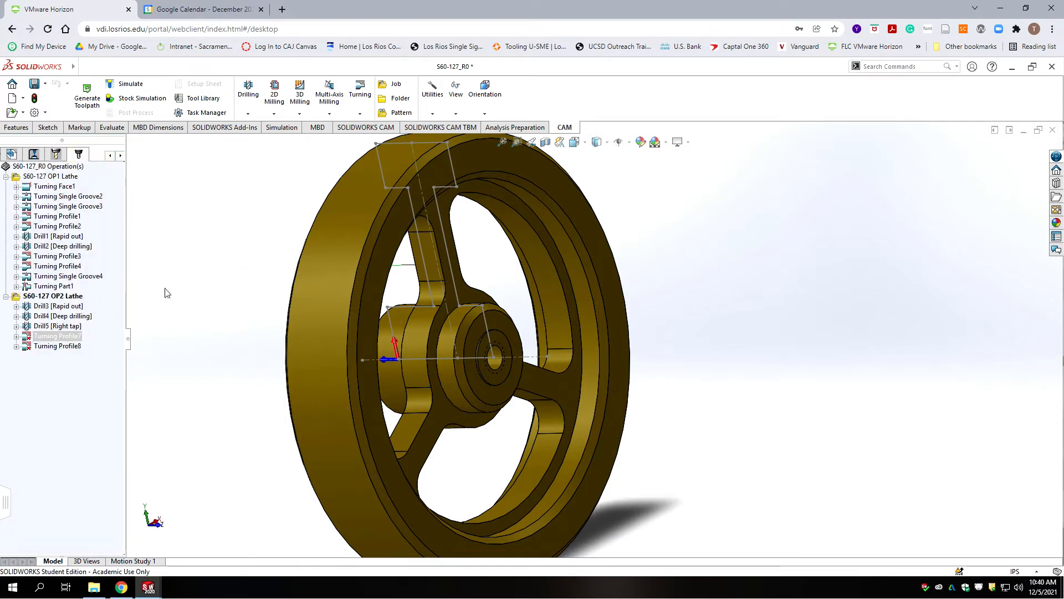
pyautogui.rightClick(51, 338)
pyautogui.click(83, 221)
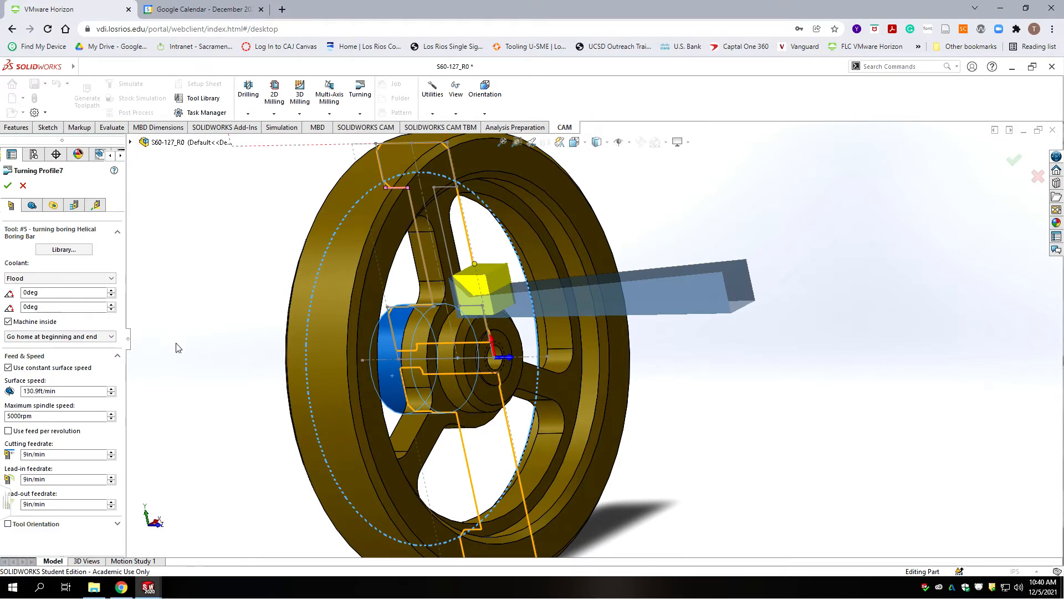
pyautogui.click(32, 205)
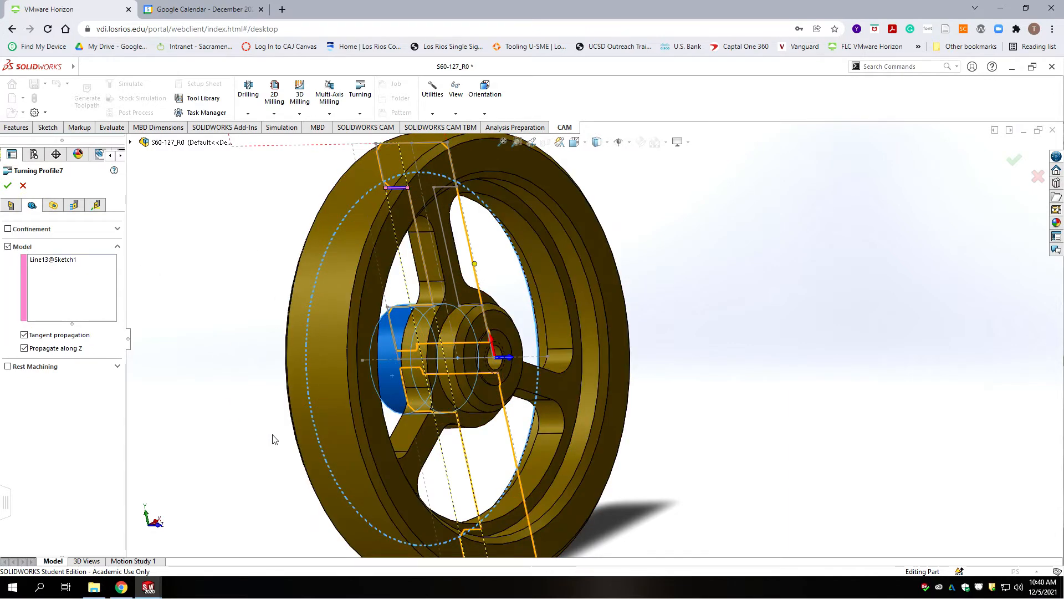
pyautogui.click(55, 267)
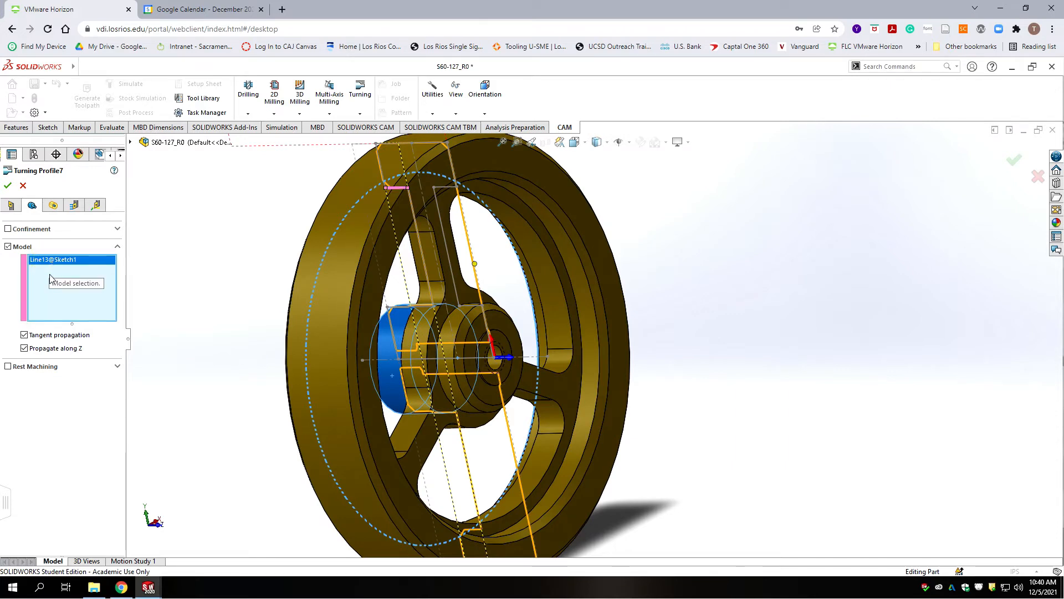
pyautogui.press('Delete')
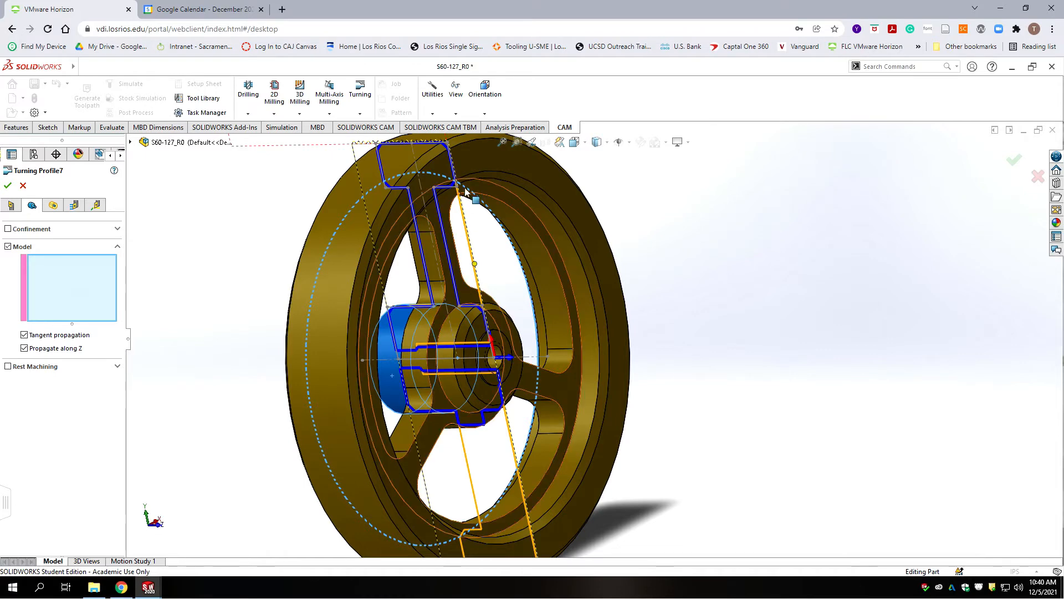
pyautogui.click(449, 187)
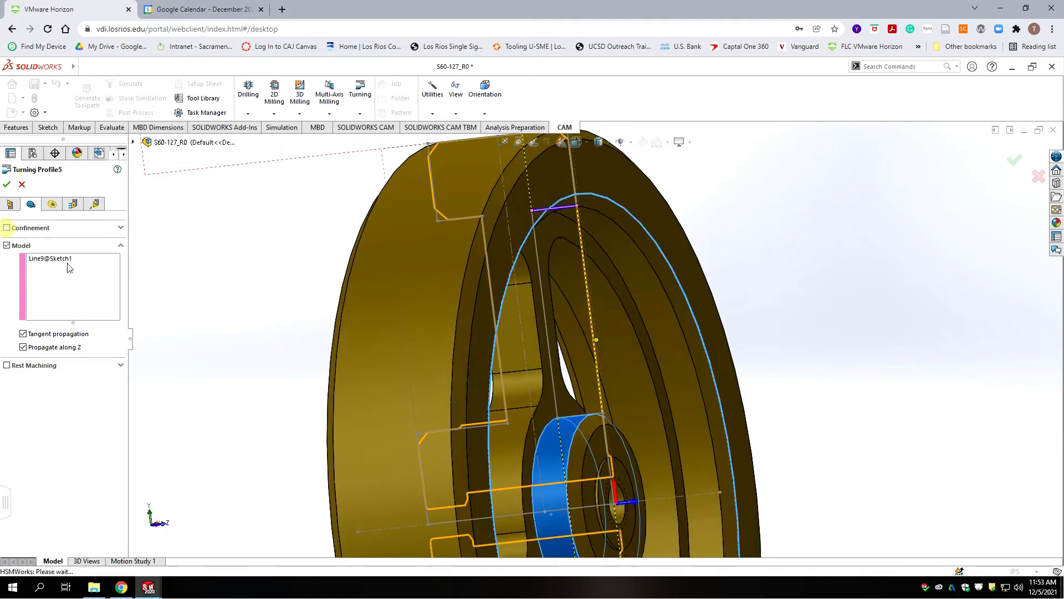
# Step: Enable confinement for Turning Profile5 and limit it with the rim's front face and the spoke face
pyautogui.click(8, 228)
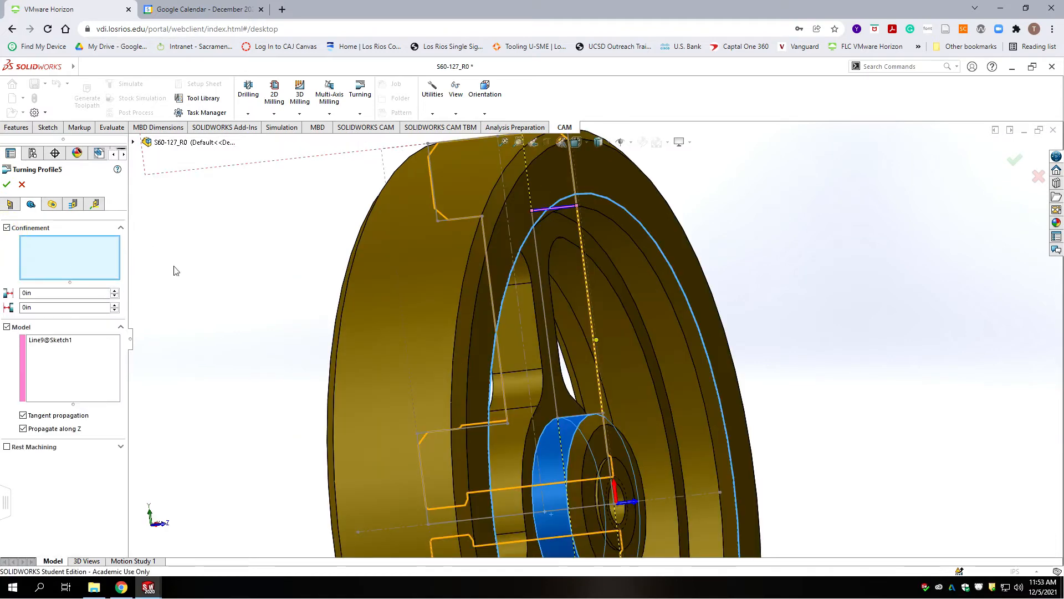
pyautogui.click(623, 190)
pyautogui.click(558, 225)
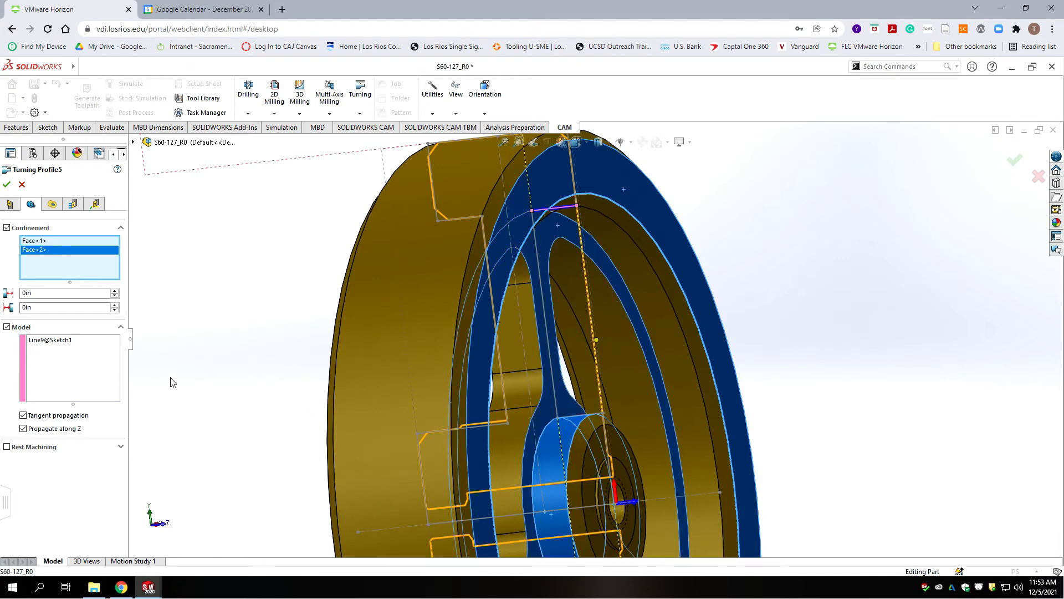
pyautogui.click(51, 204)
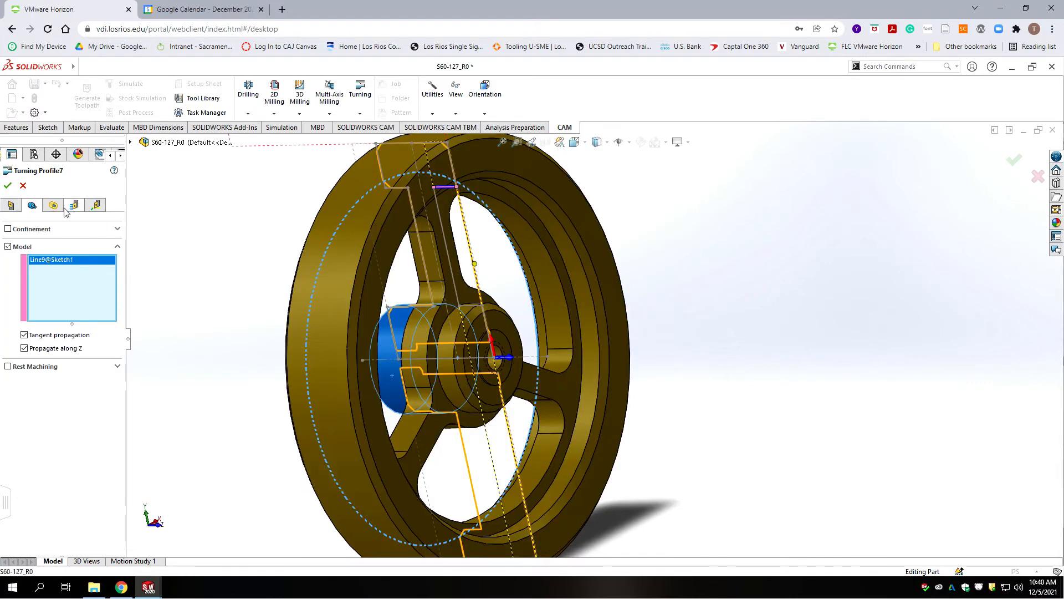
# Step: Check Turning Profile7's radii, passes and linking settings, and accept the operation despite the zero rapid traversal safety distance
pyautogui.click(54, 205)
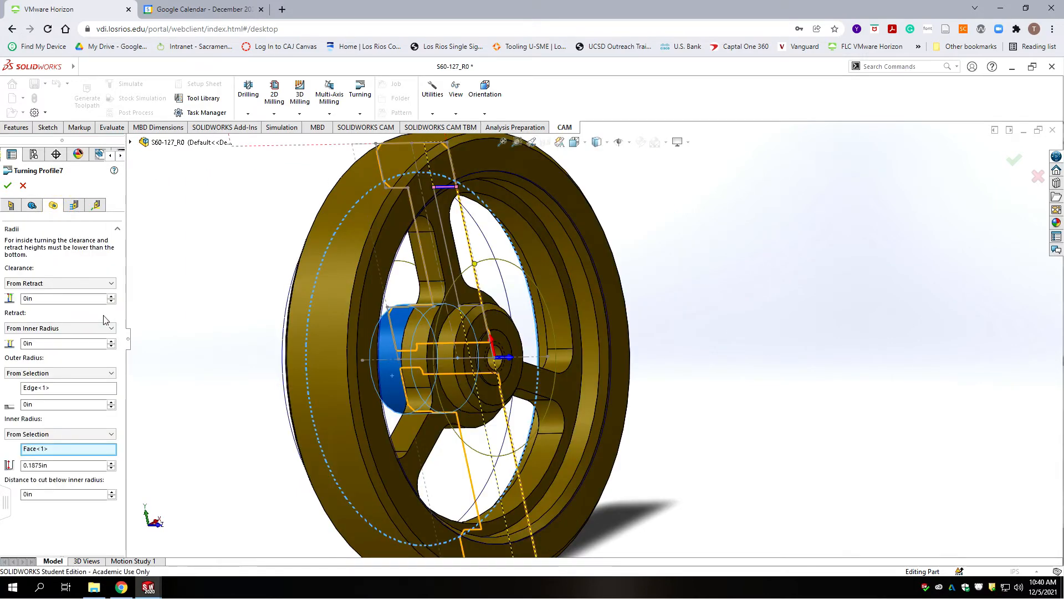
pyautogui.click(74, 206)
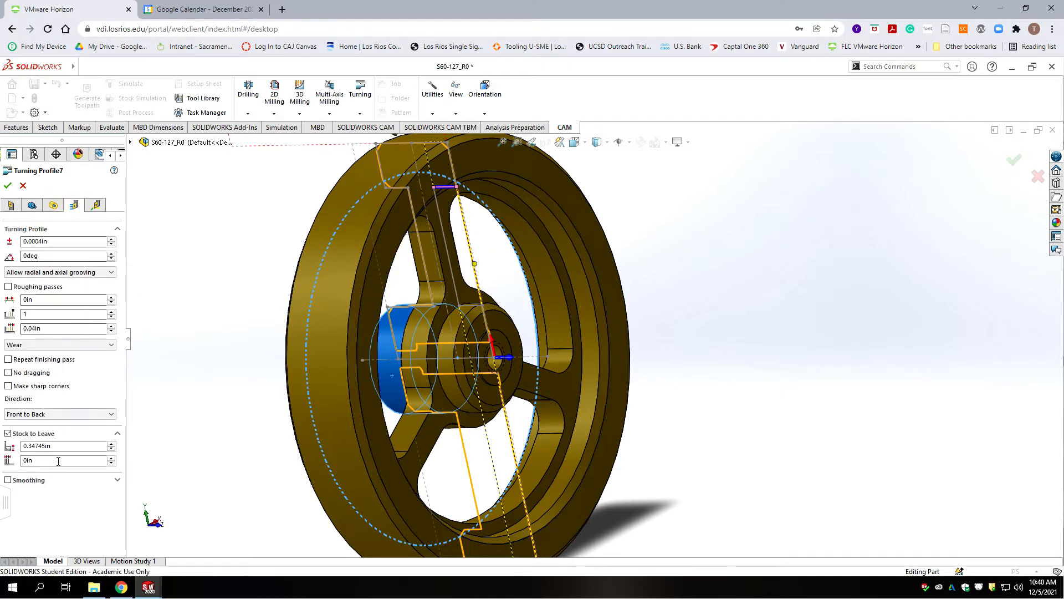
pyautogui.click(95, 206)
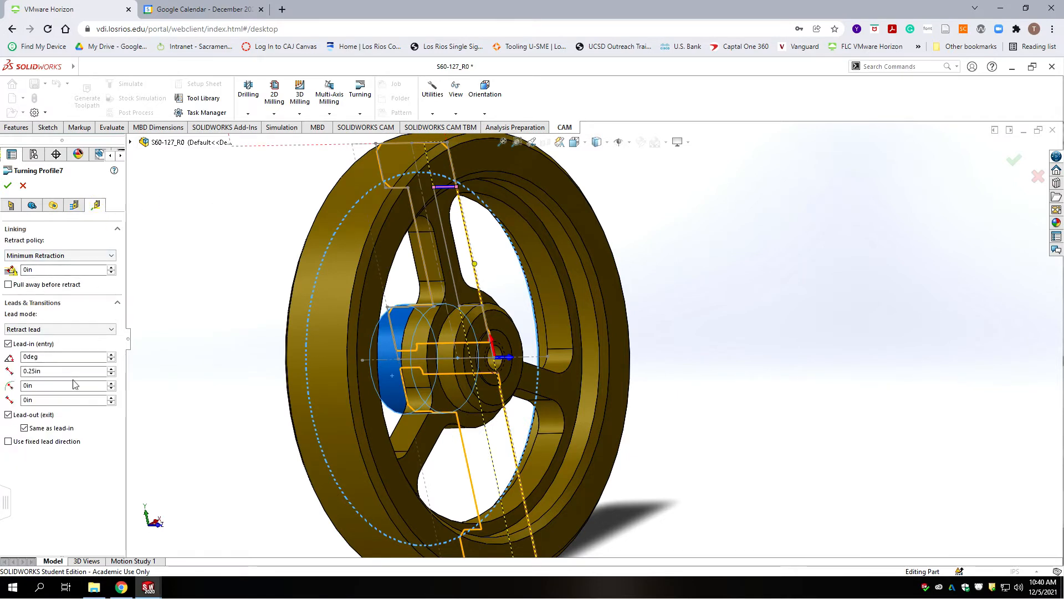
pyautogui.click(7, 186)
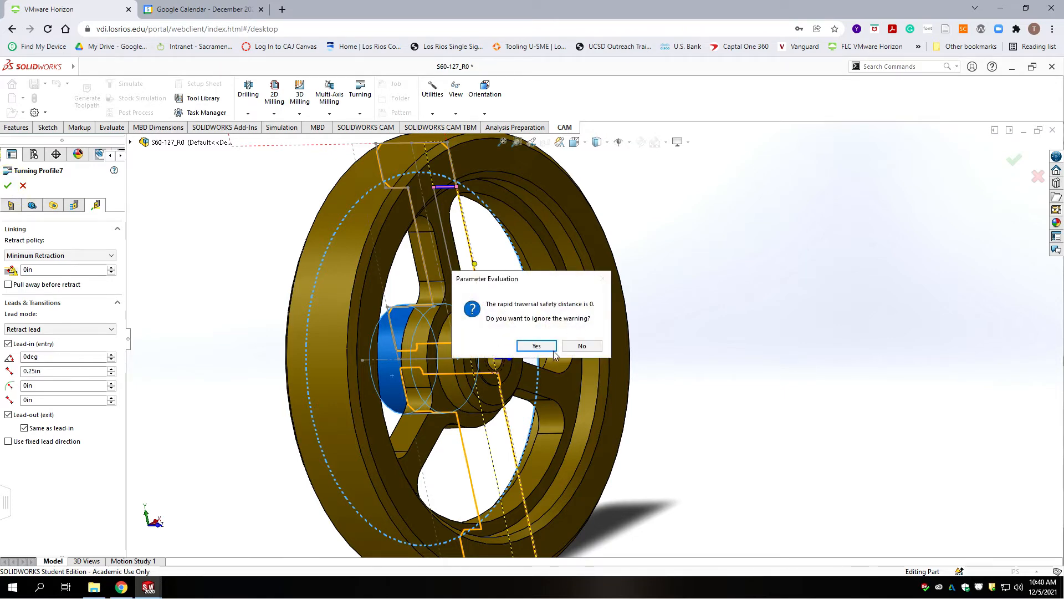
pyautogui.click(535, 346)
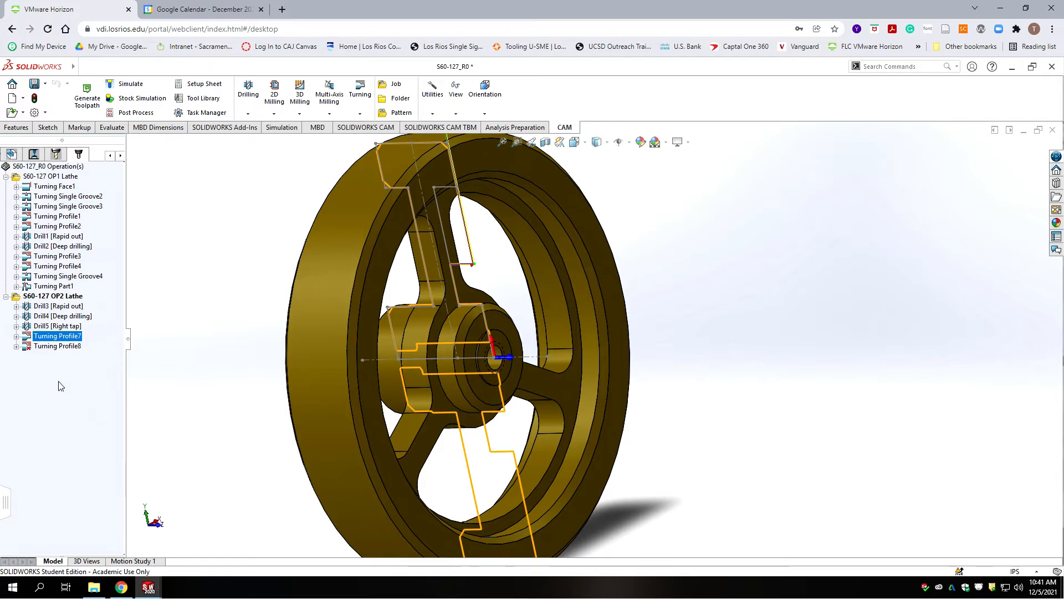
# Step: Edit Turning Profile8 and remove all three Lathe Profile lines from its model selection
pyautogui.click(52, 347)
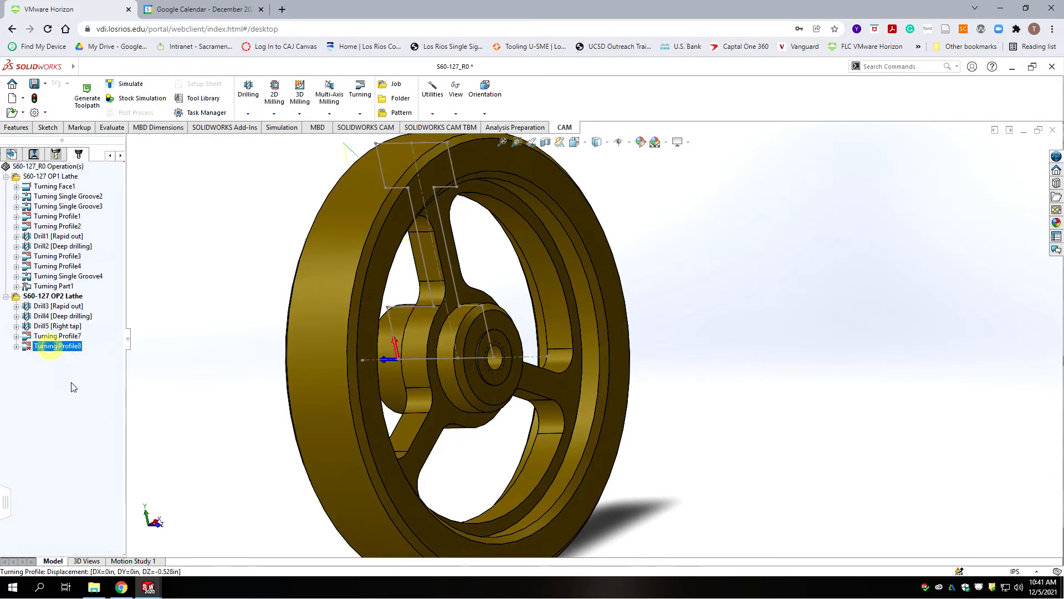
pyautogui.rightClick(54, 348)
pyautogui.click(86, 220)
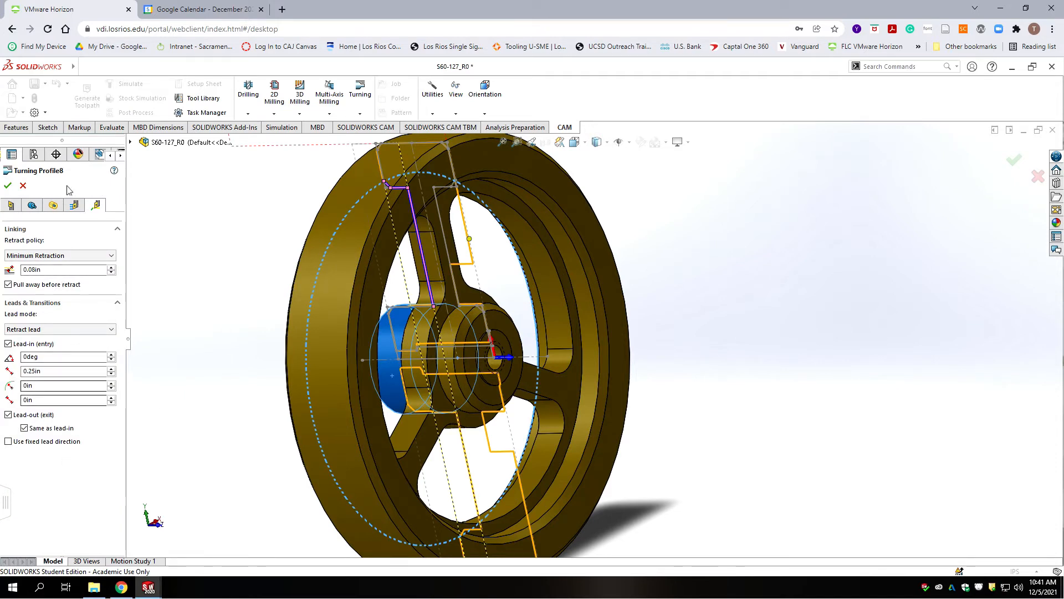
pyautogui.click(11, 205)
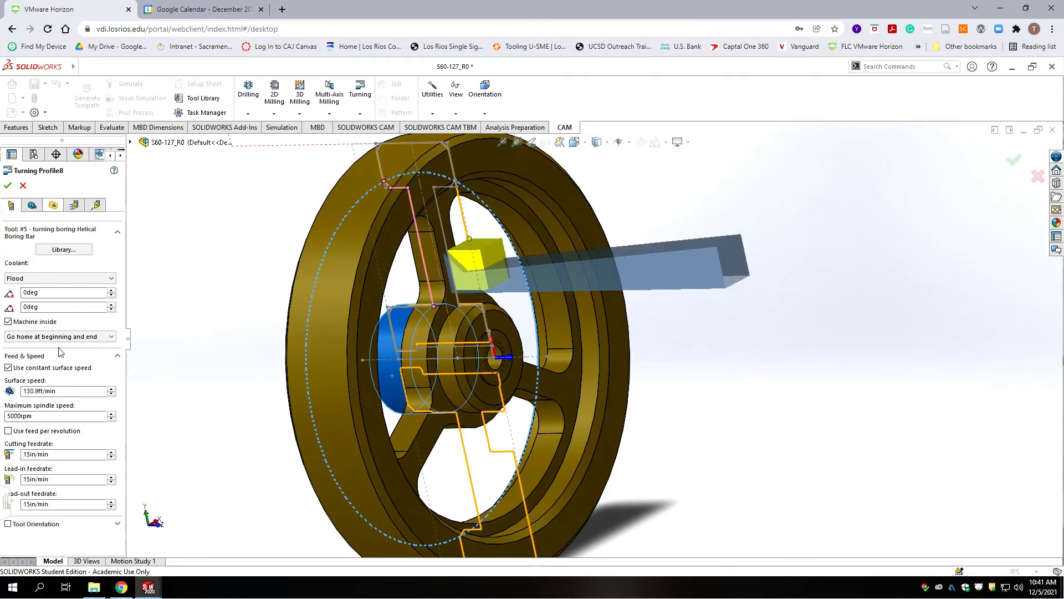
pyautogui.click(33, 205)
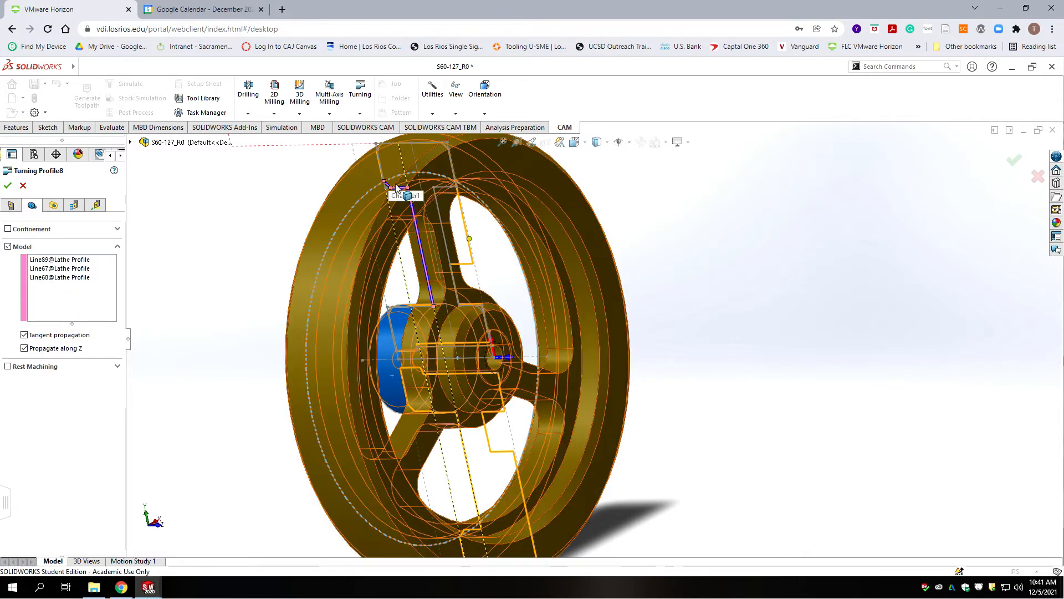
pyautogui.click(69, 299)
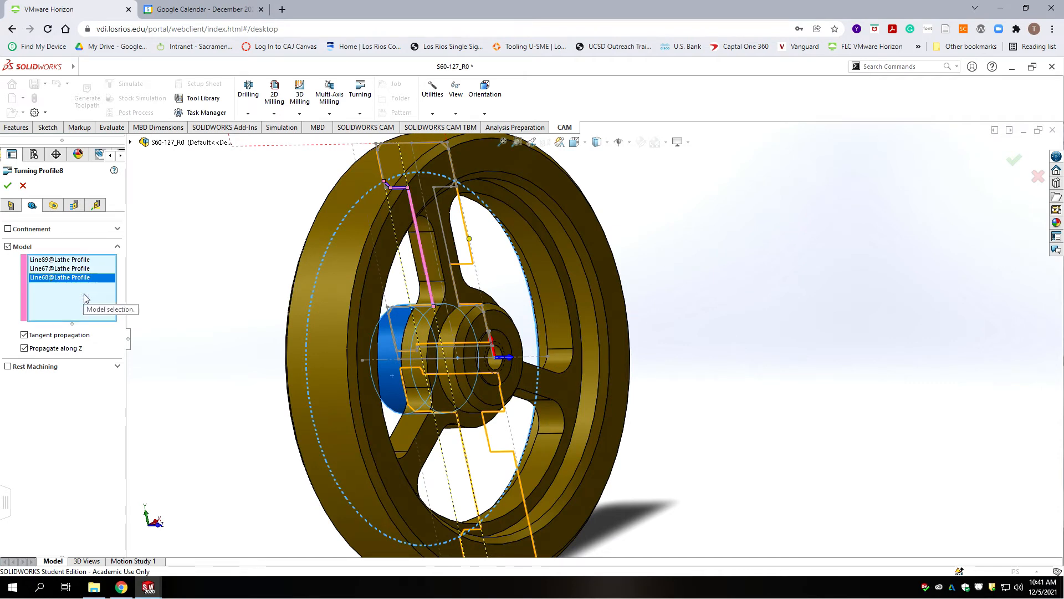
pyautogui.press('Delete')
pyautogui.click(67, 268)
pyautogui.press('Delete')
pyautogui.click(67, 260)
pyautogui.press('Delete')
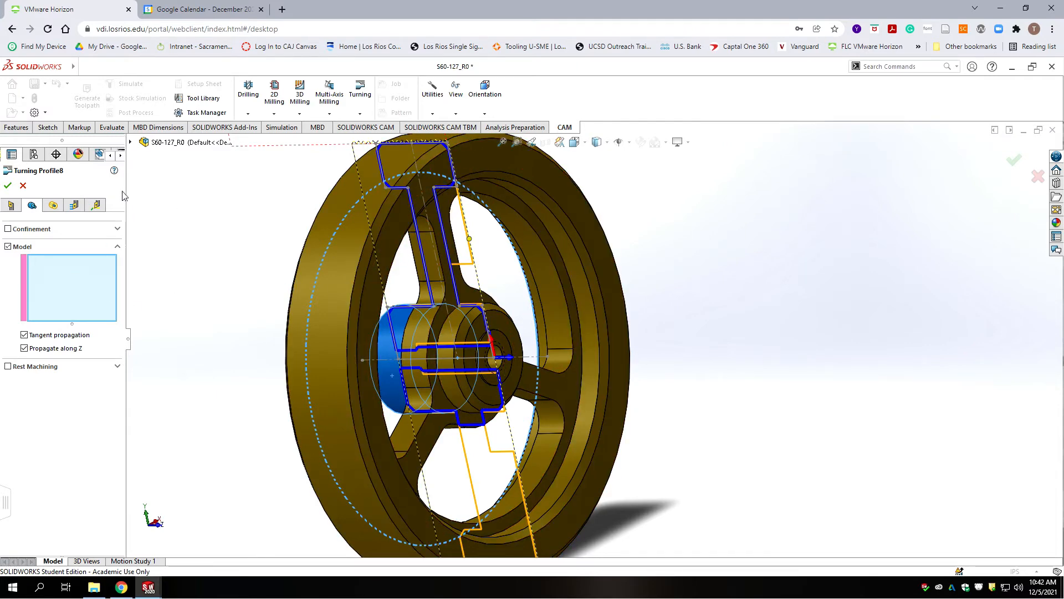
# Step: Hide Sketch1 under Revolve1 and show the Lathe Profile sketch
pyautogui.click(130, 142)
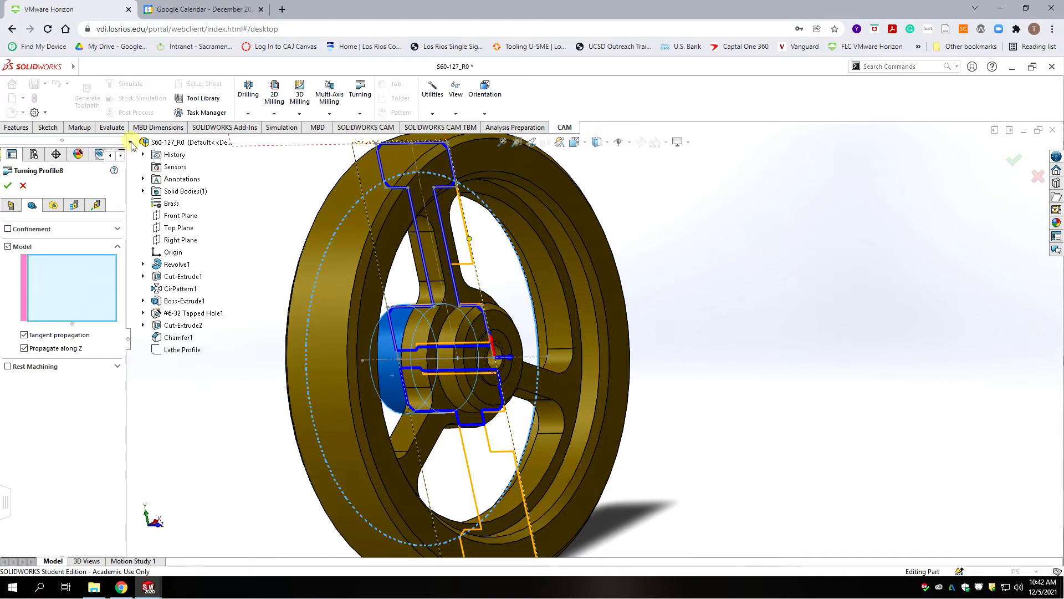
pyautogui.click(143, 265)
pyautogui.rightClick(183, 279)
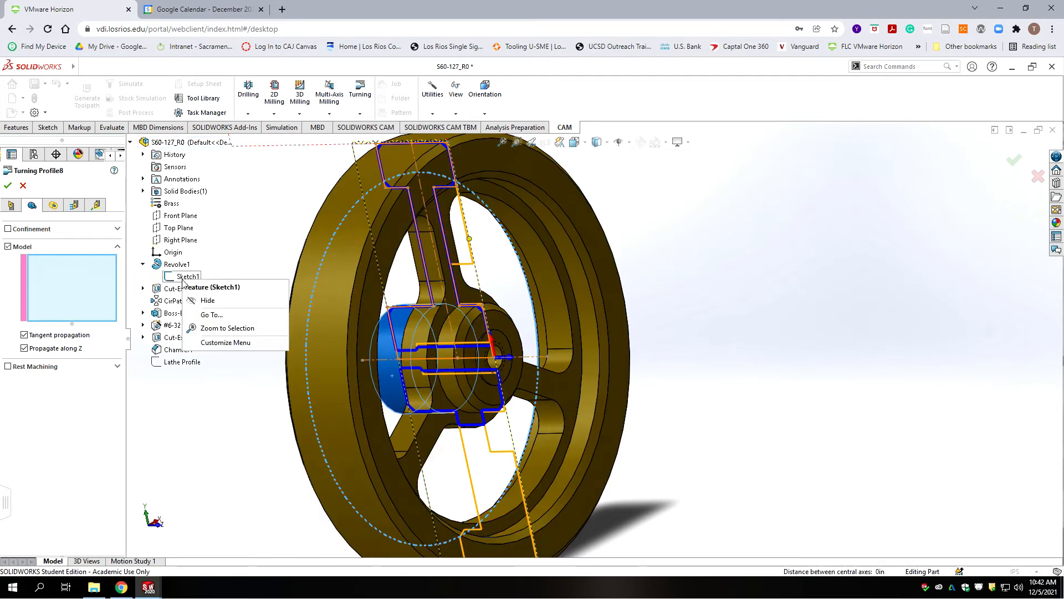
pyautogui.click(208, 287)
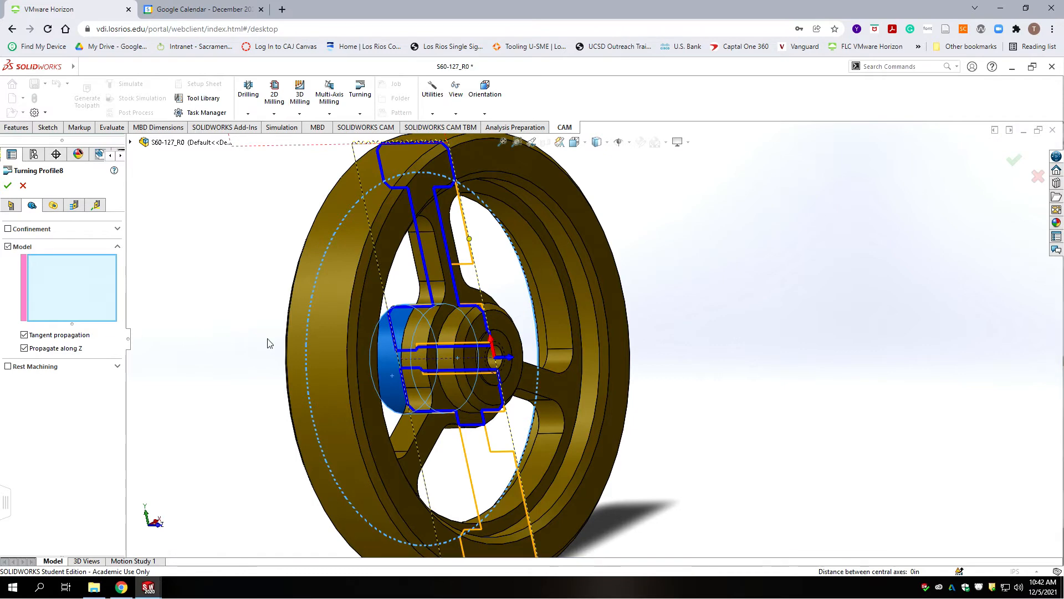
pyautogui.click(130, 143)
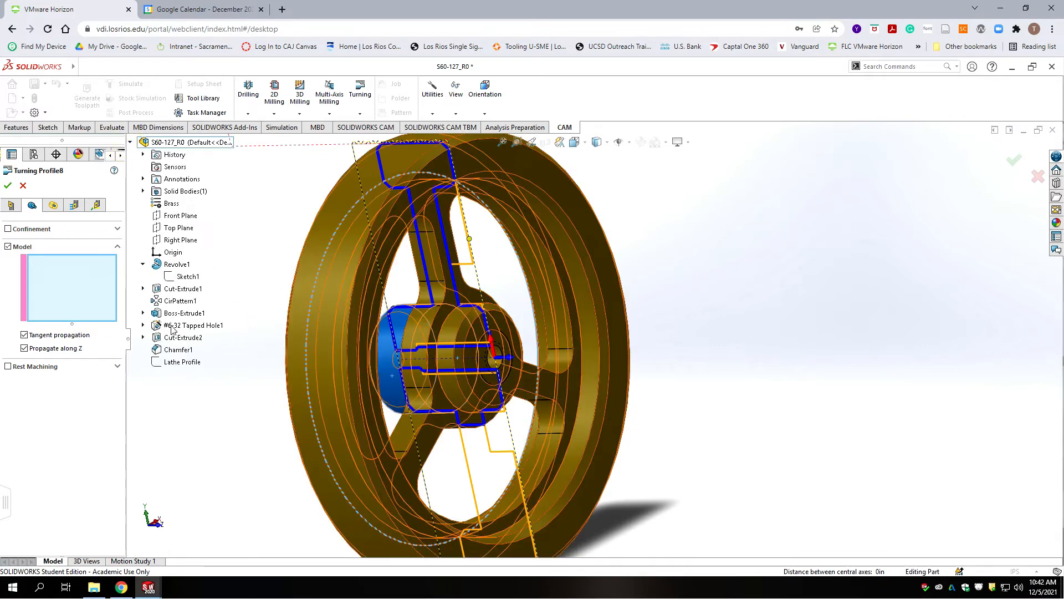
pyautogui.rightClick(173, 368)
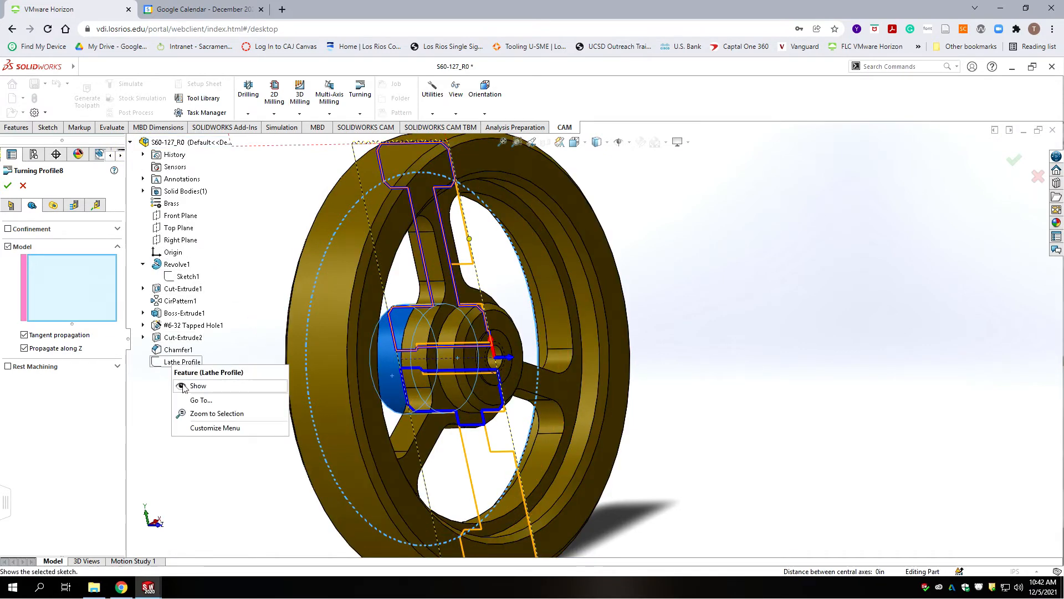
pyautogui.click(189, 385)
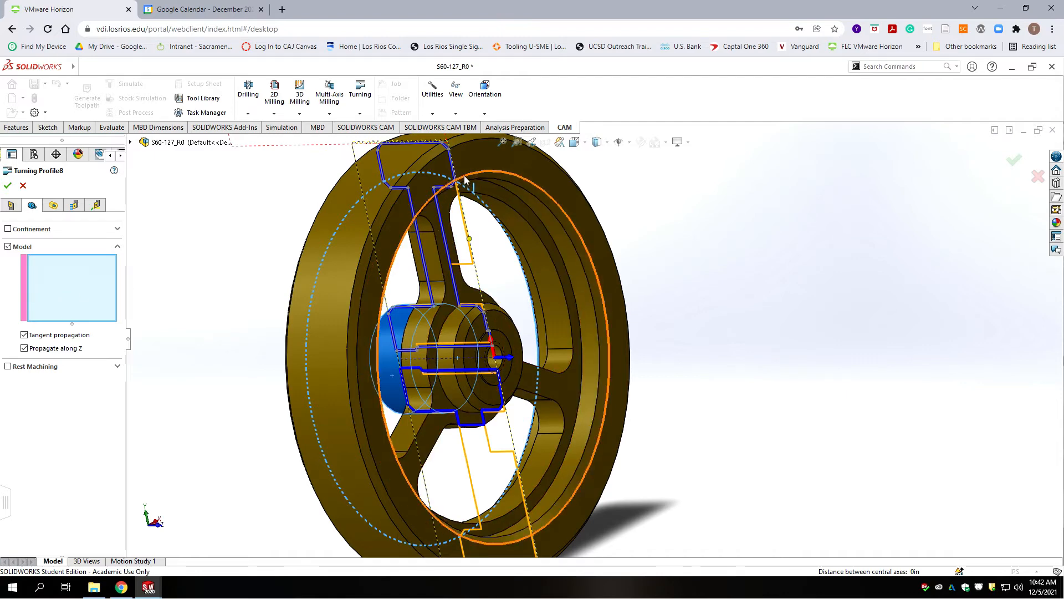
# Step: Set Turning Profile8's model to the Lathe Profile lines along the OP2-side rim chamfer, rim inner diameter and spoke face
pyautogui.scroll(-3, 466, 184)
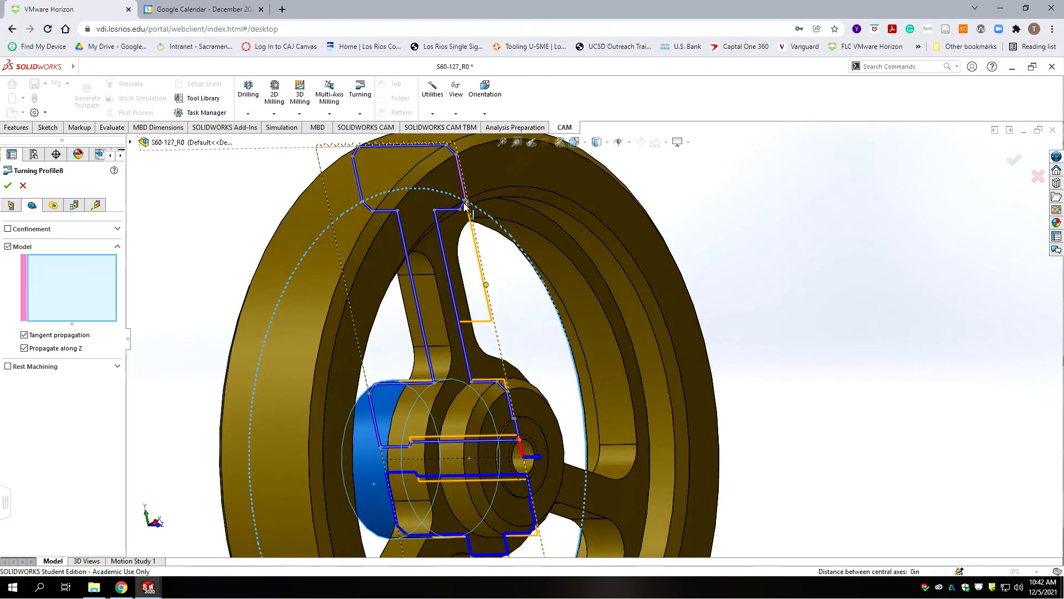
pyautogui.click(464, 203)
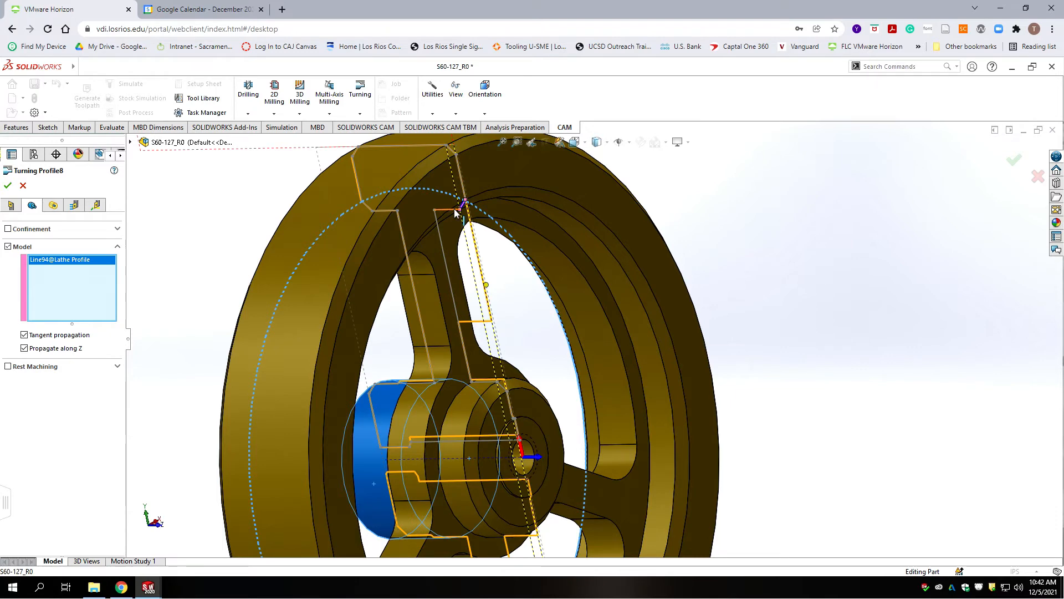
pyautogui.click(454, 209)
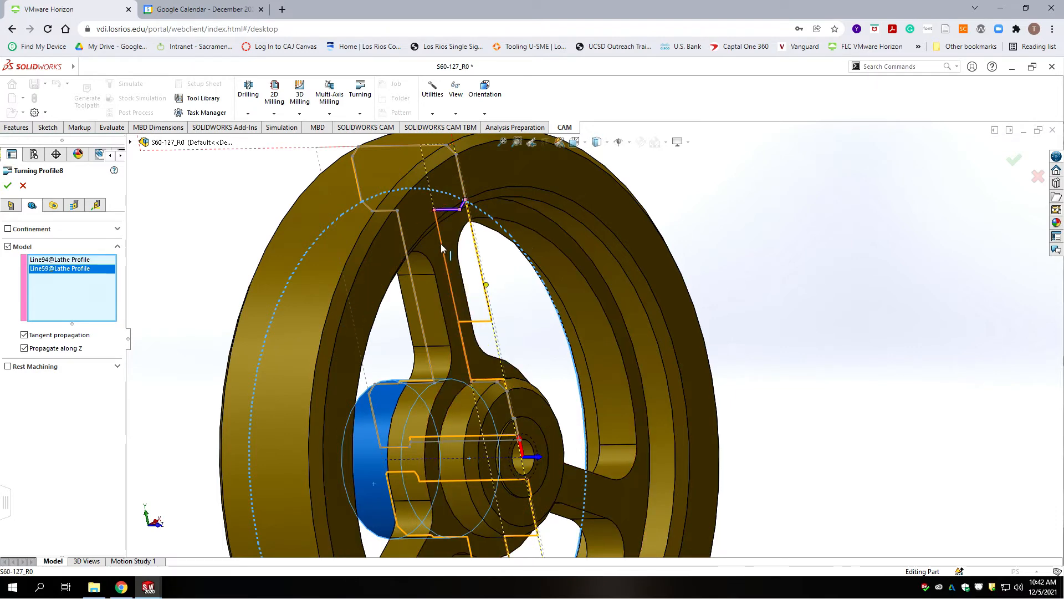
pyautogui.click(440, 245)
# Step: Reference Turning Profile8's inner radius to the cylindrical hub face on the OP2 side with a 0.3 in offset
pyautogui.click(53, 204)
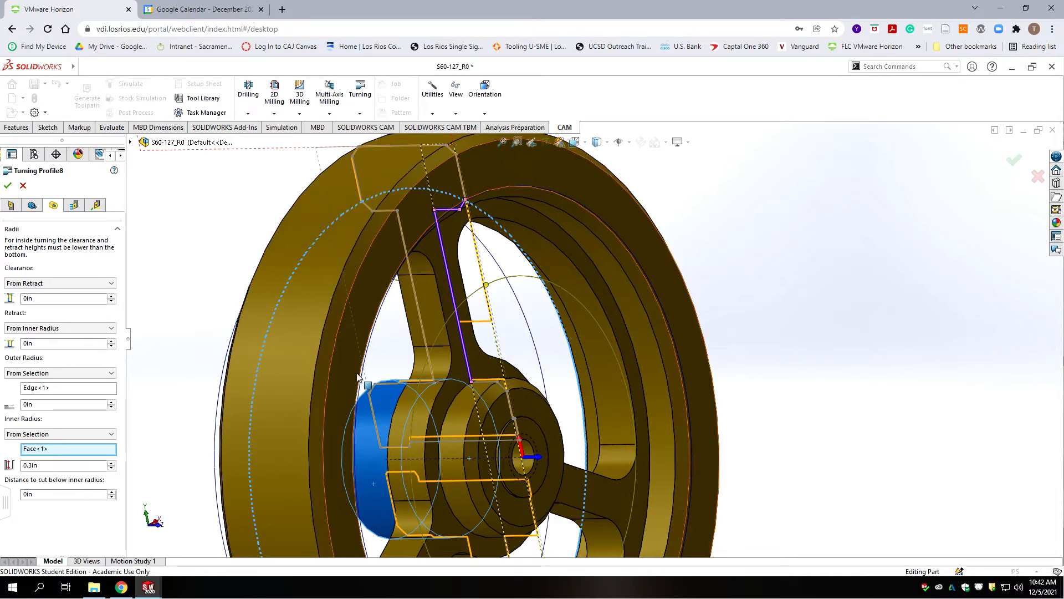
pyautogui.click(458, 410)
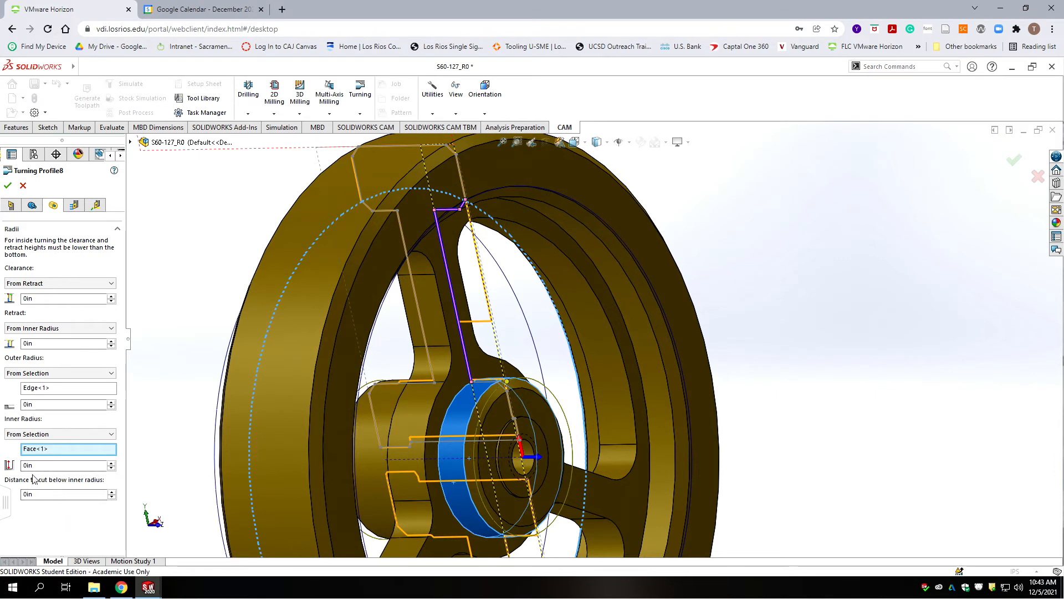
pyautogui.click(31, 467)
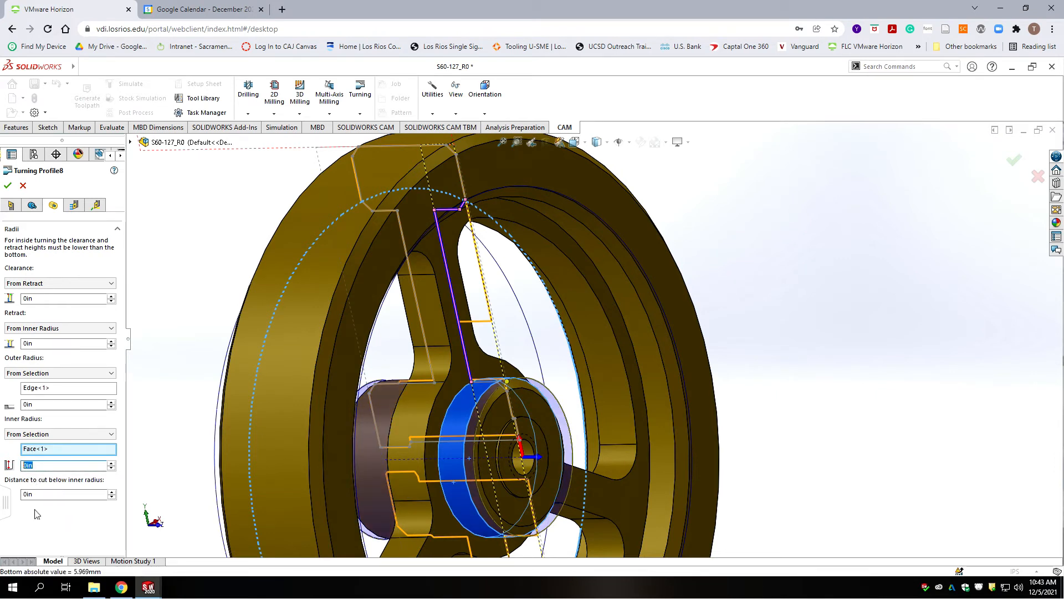
pyautogui.write('.03')
pyautogui.press('BackSpace')
pyautogui.press('BackSpace')
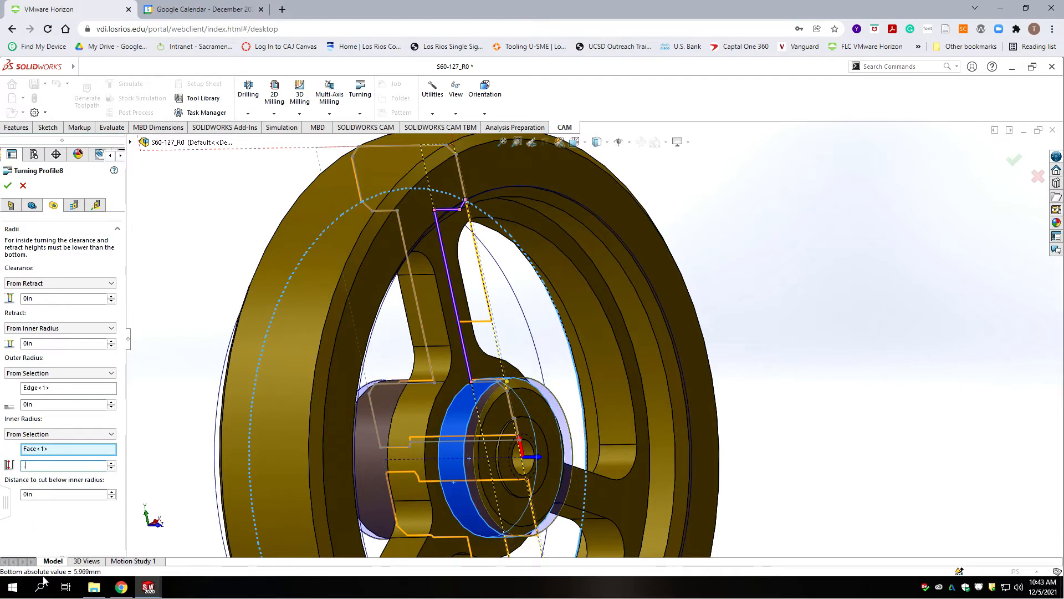
pyautogui.write('3')
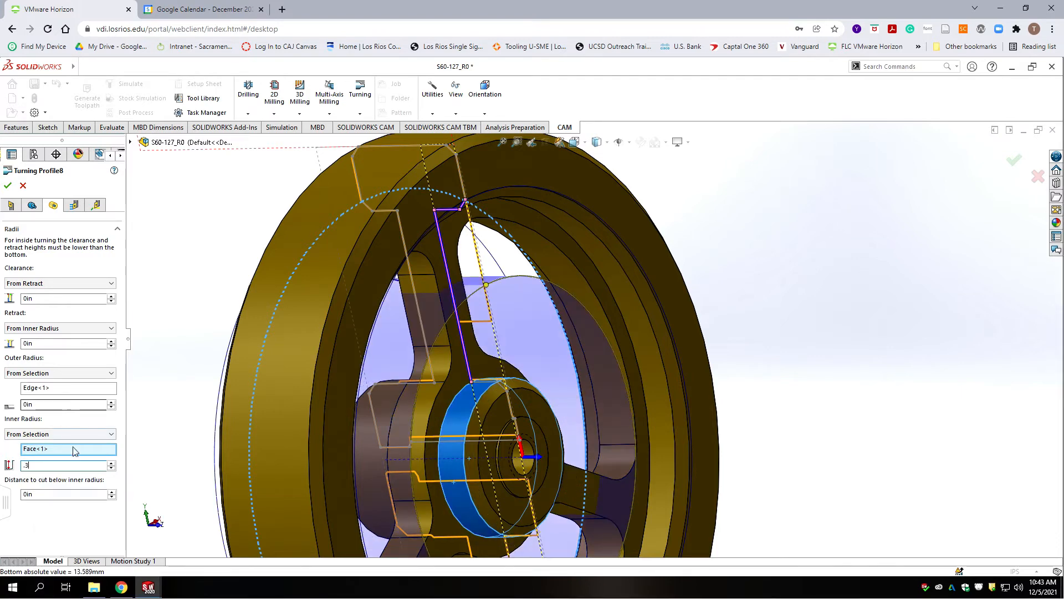
# Step: Check Turning Profile8's passes and linking settings, accept the operation and save the part
pyautogui.click(74, 204)
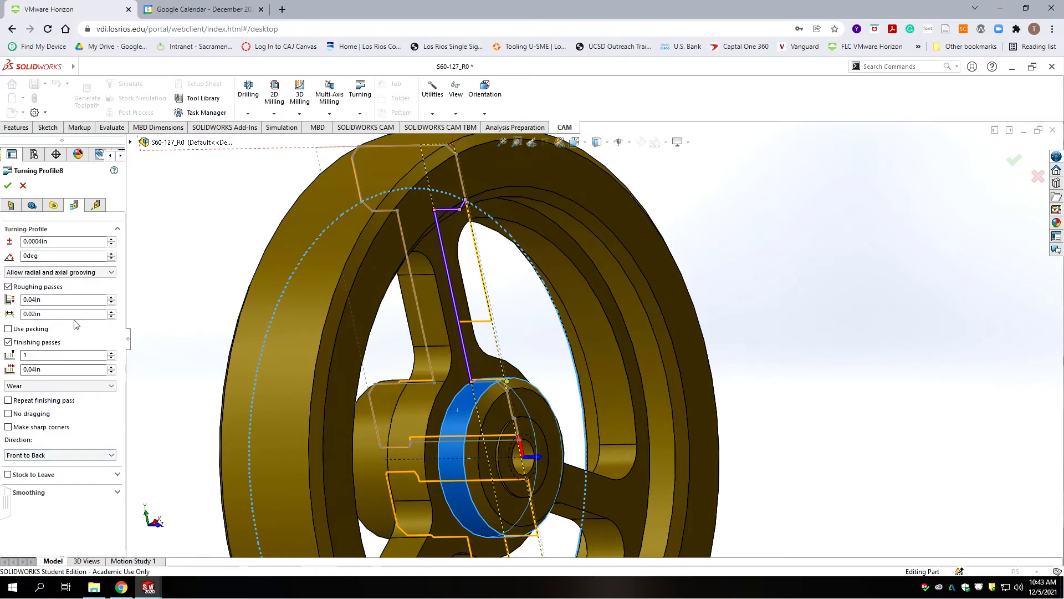
pyautogui.click(96, 205)
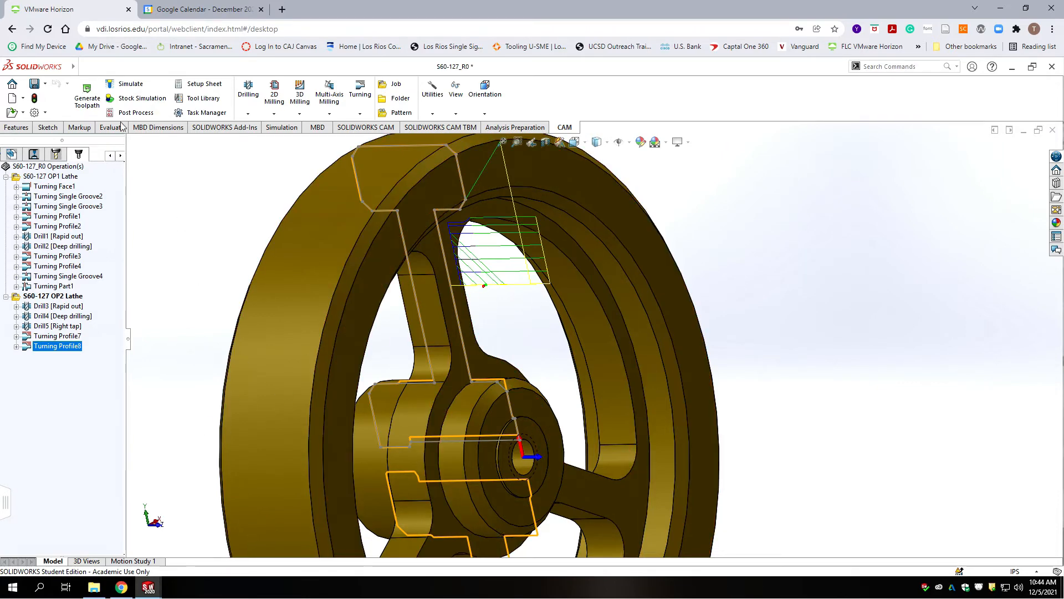
pyautogui.click(33, 84)
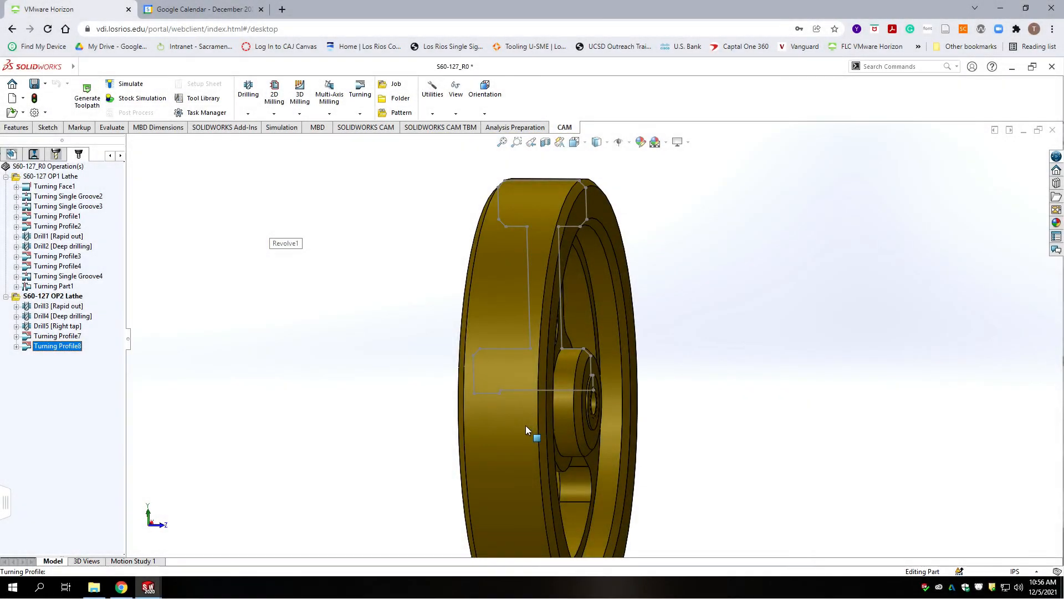
# Step: Add a new turning profile operation to the OP2 job using tool #7, the VNMG LH MVJN turning tool from the S60-Lathe-Tools library
pyautogui.moveTo(526, 426); pyautogui.dragTo(480, 427, button='middle')
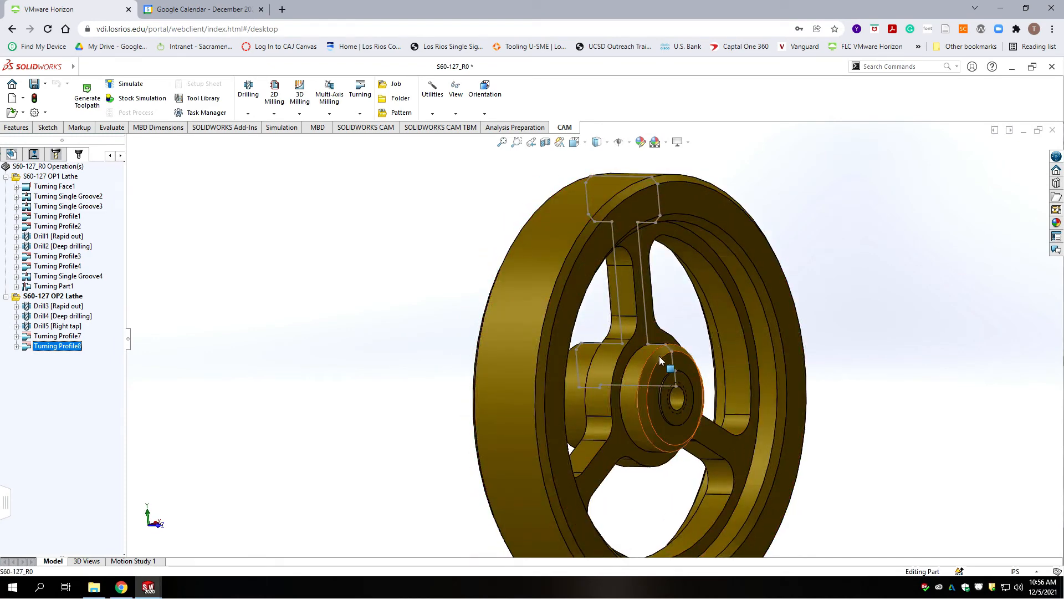
pyautogui.scroll(3, 682, 341)
pyautogui.scroll(-3, 708, 327)
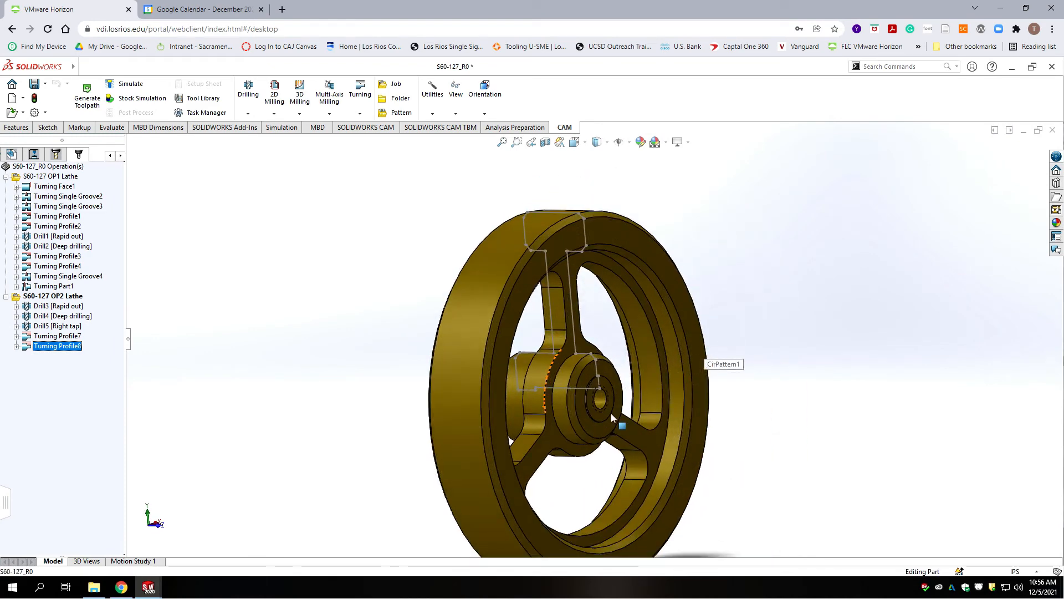
pyautogui.scroll(-3, 657, 377)
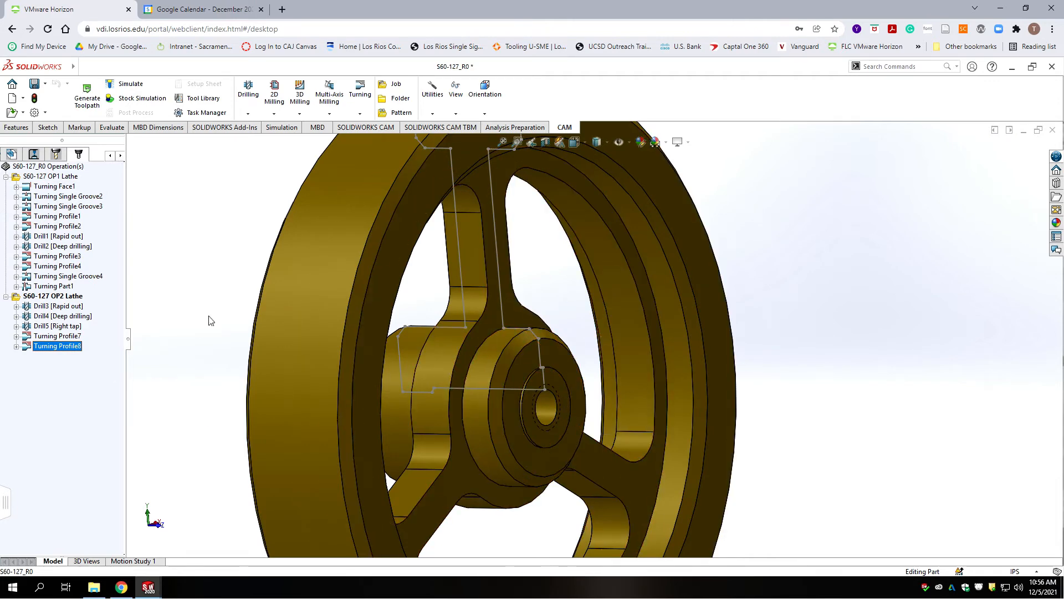
pyautogui.click(361, 114)
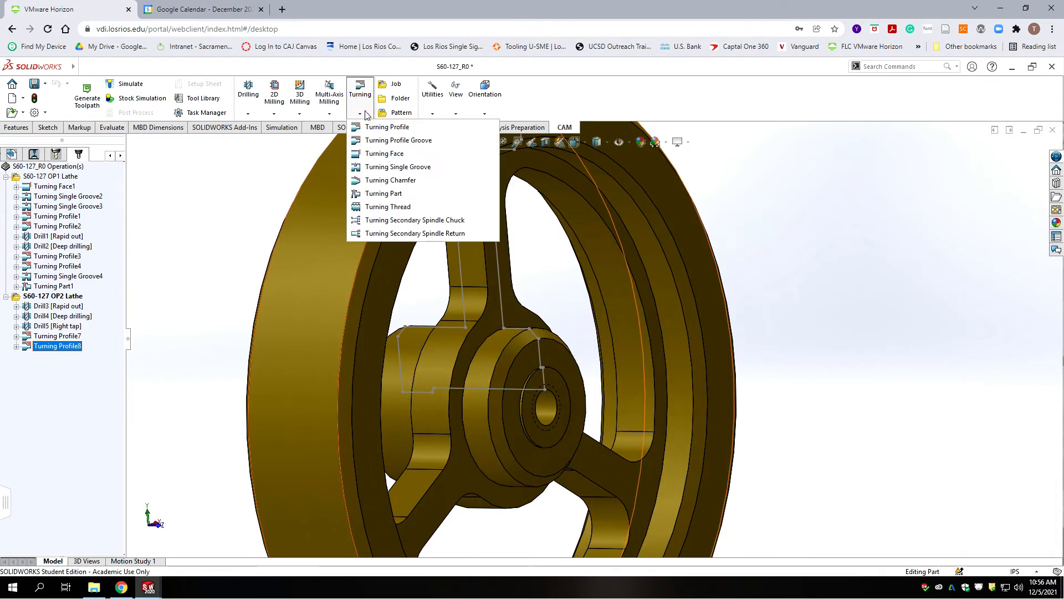
pyautogui.click(371, 129)
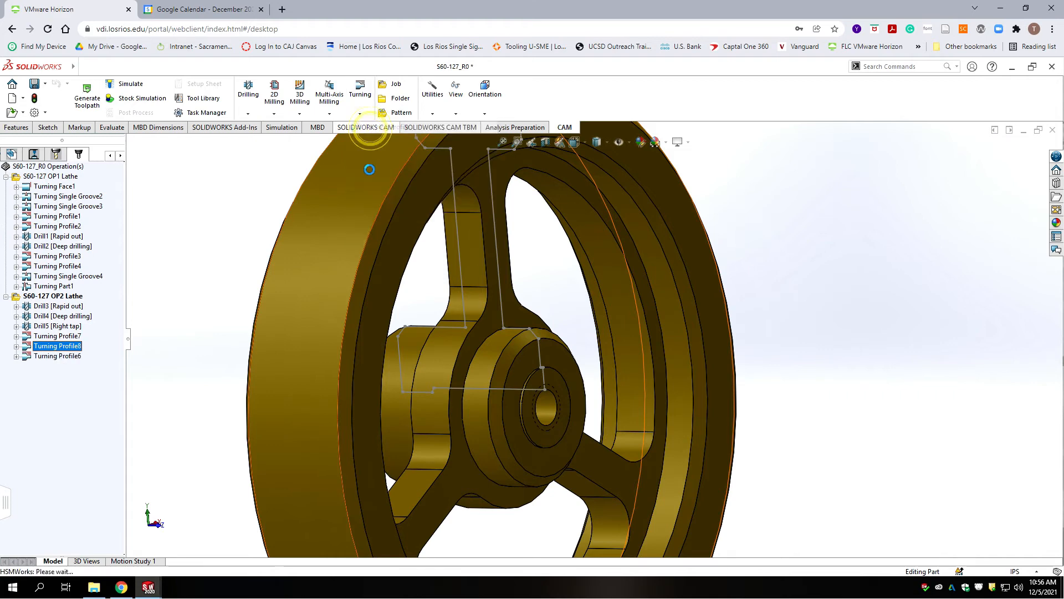
pyautogui.click(44, 249)
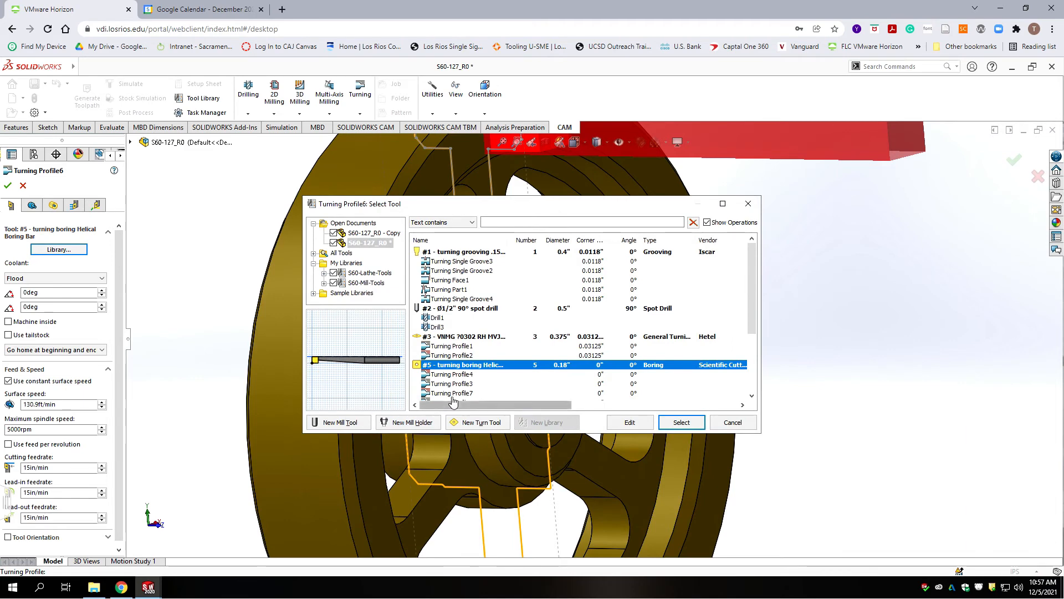
pyautogui.click(348, 273)
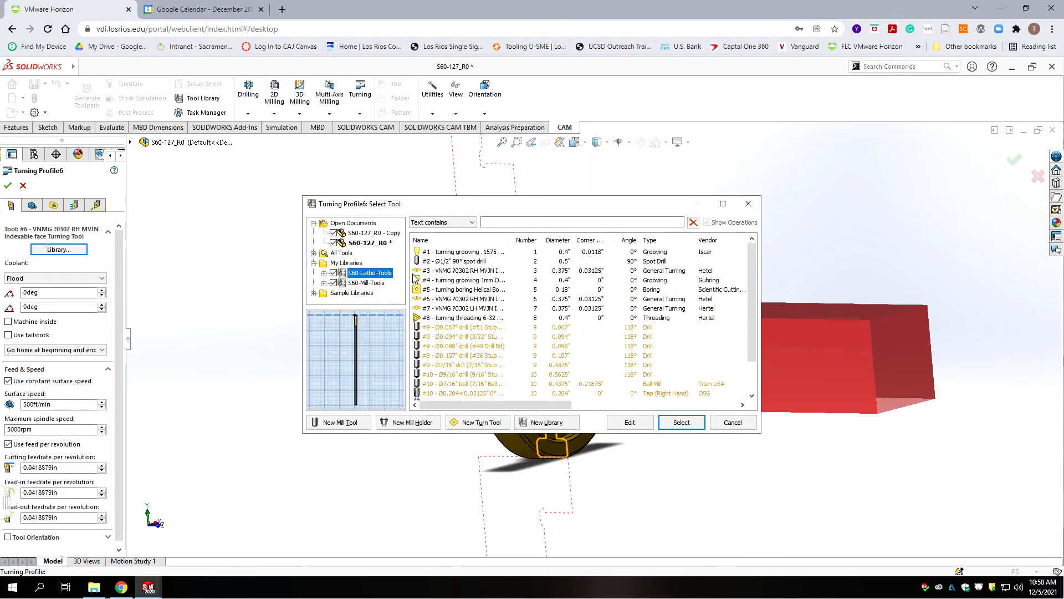
pyautogui.click(463, 308)
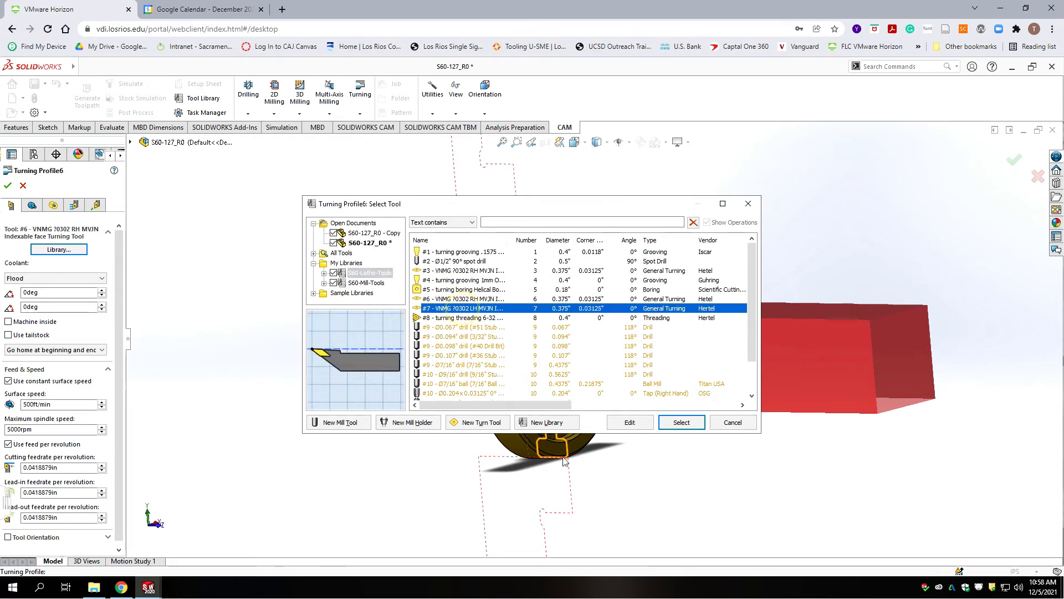
pyautogui.click(682, 423)
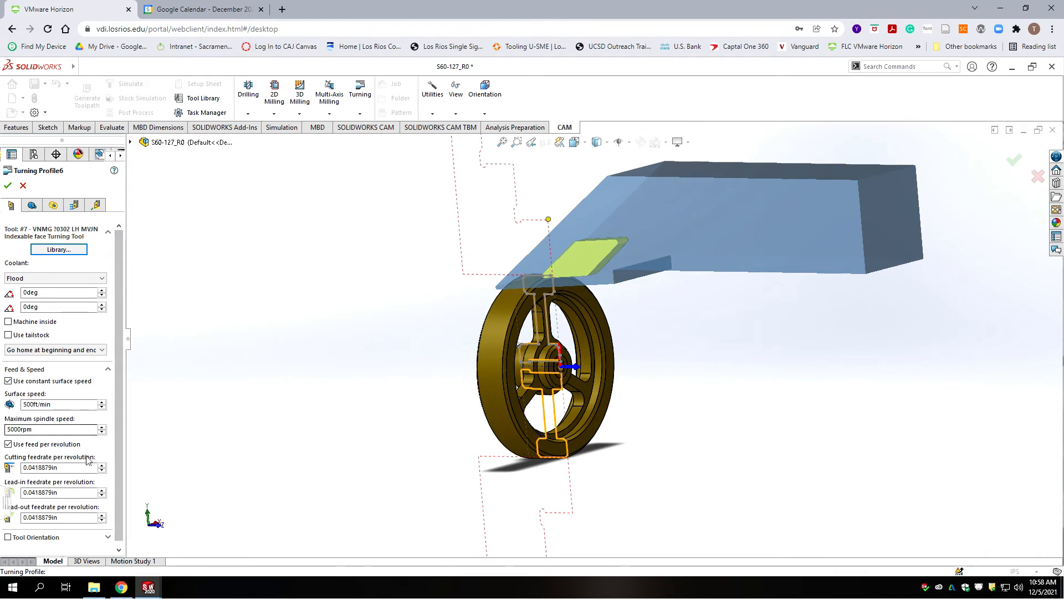
# Step: Set the model to the Lathe Profile line along the OP2-side hub chamfer and confine it to the hub's end face and chamfer edge
pyautogui.click(32, 205)
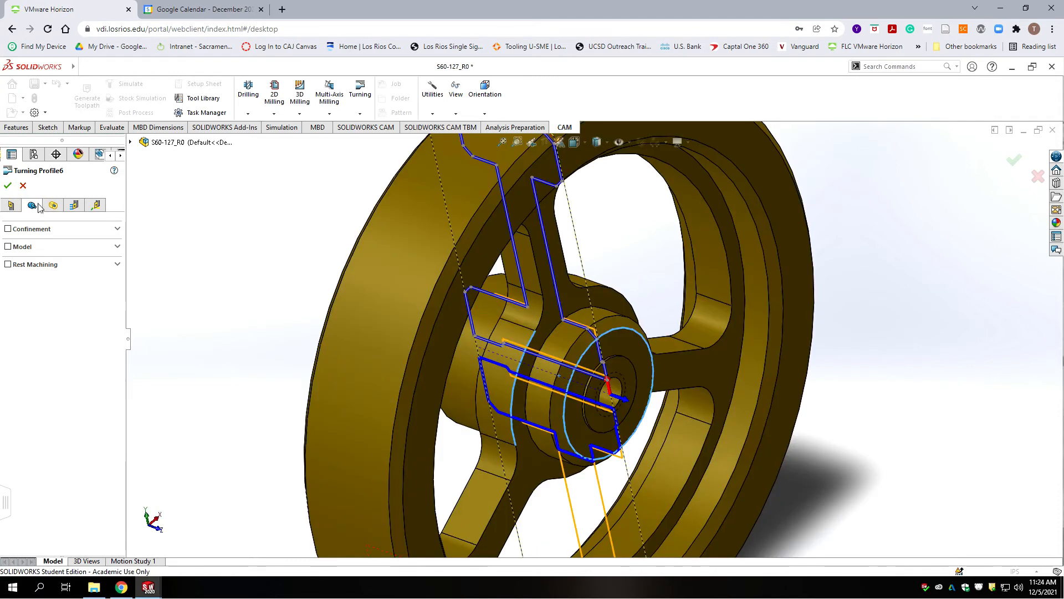
pyautogui.click(8, 247)
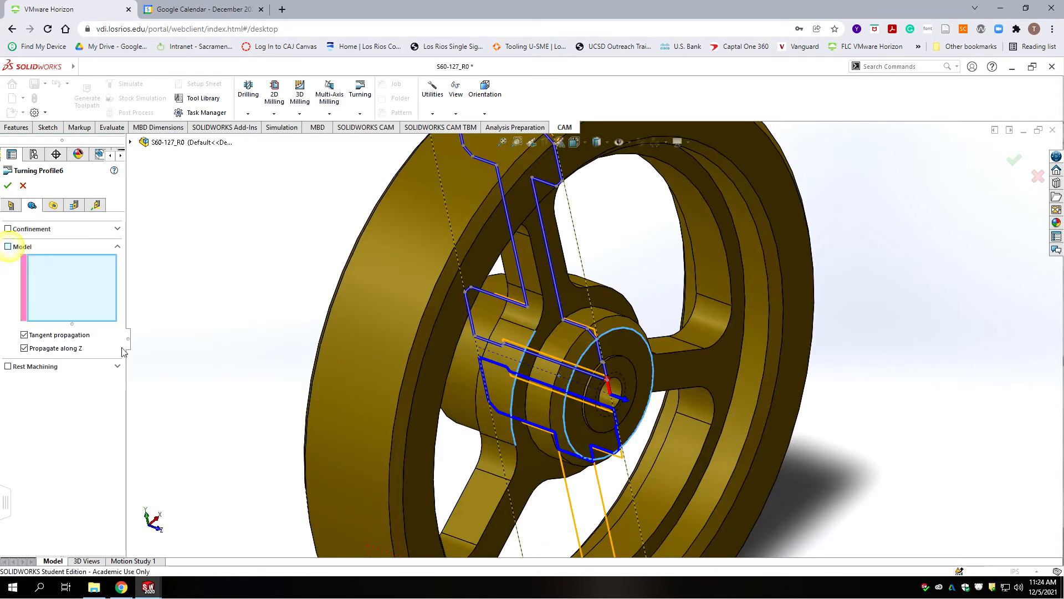
pyautogui.click(592, 334)
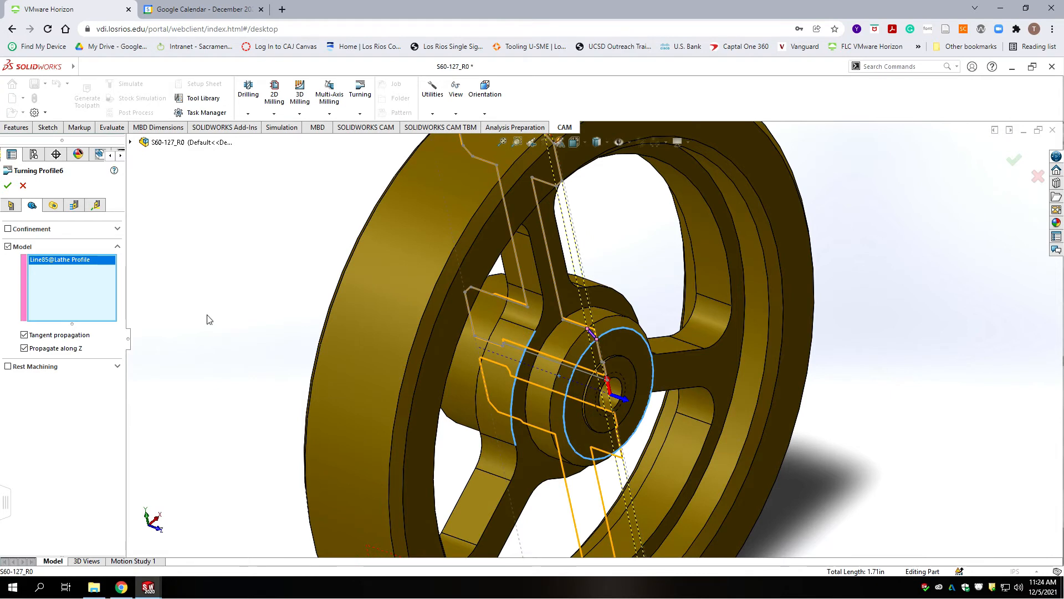
pyautogui.click(7, 228)
pyautogui.click(42, 262)
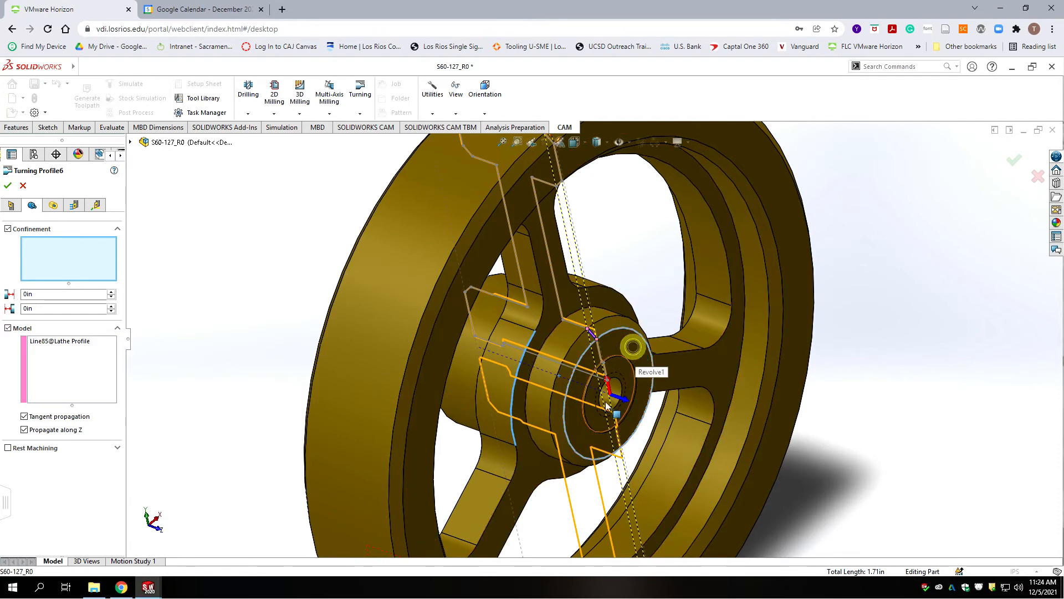
pyautogui.click(633, 347)
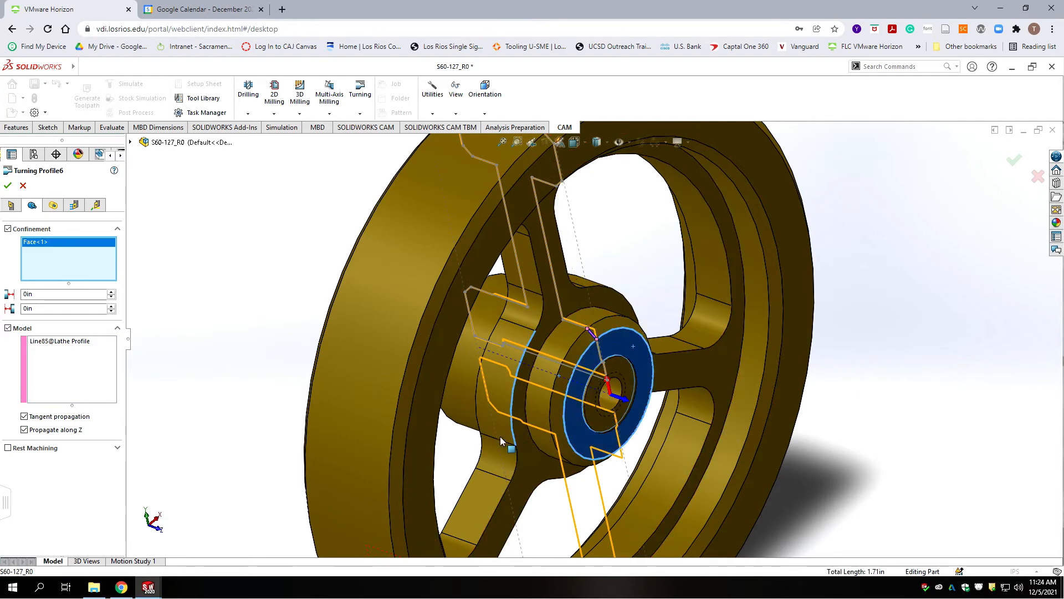
pyautogui.click(600, 325)
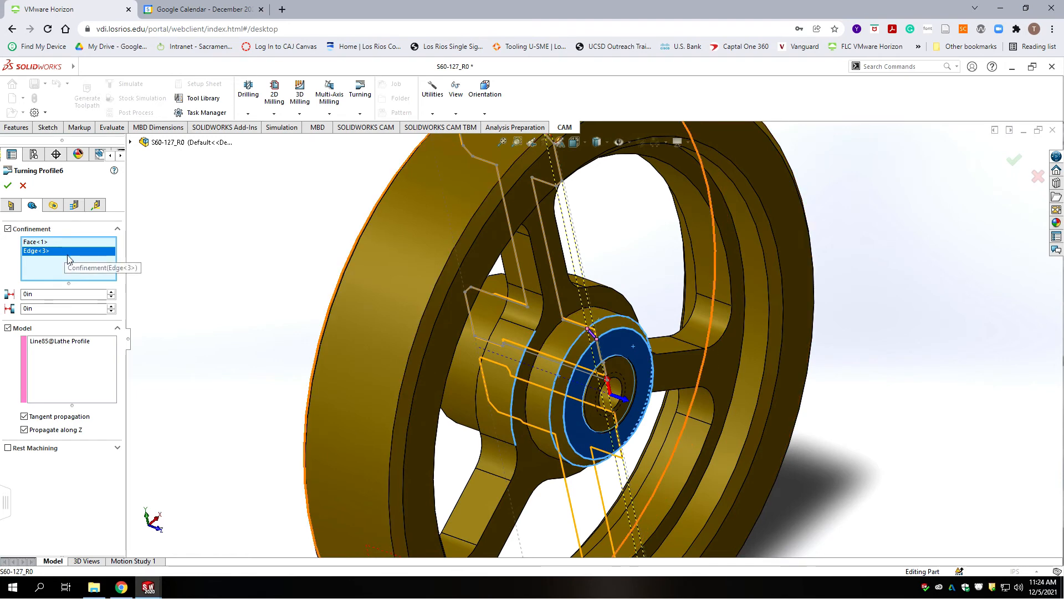
# Step: Reference the outer radius from selection to the circular hub edge beside the spokes, with a 0 in offset
pyautogui.click(54, 207)
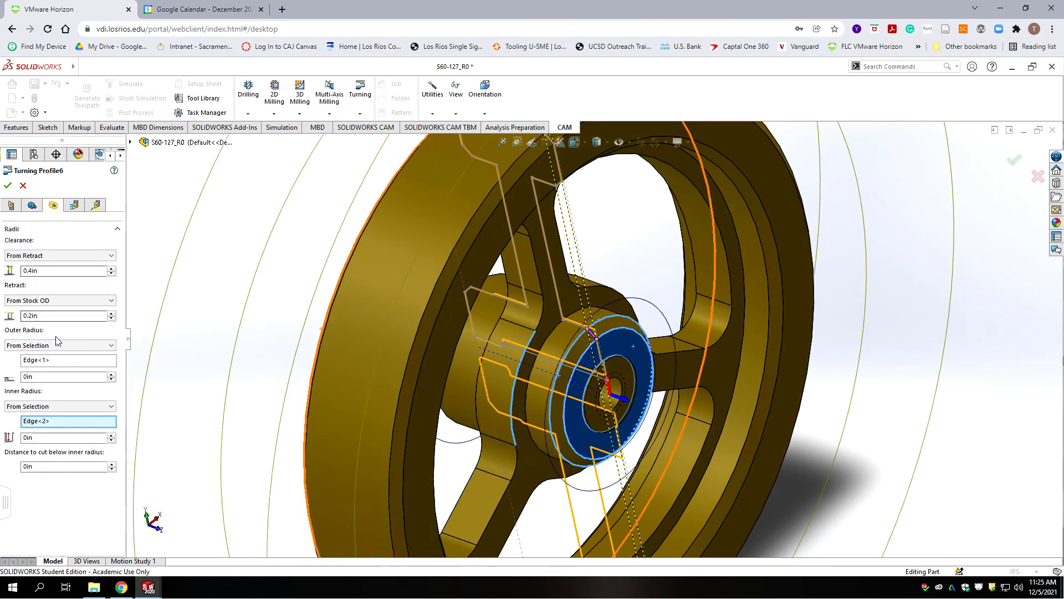
pyautogui.click(36, 346)
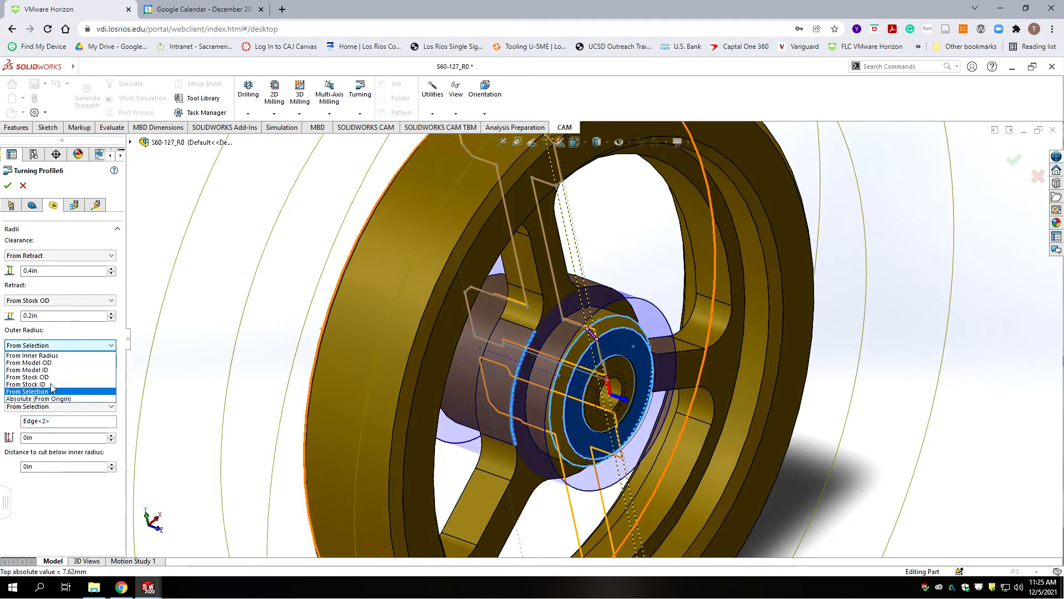
pyautogui.click(40, 391)
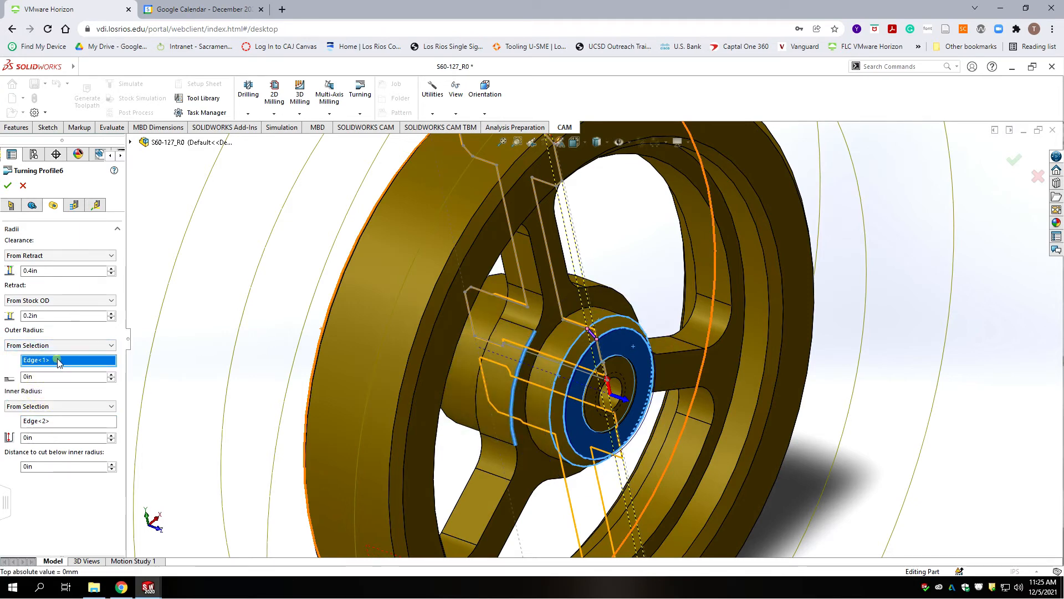
pyautogui.click(533, 344)
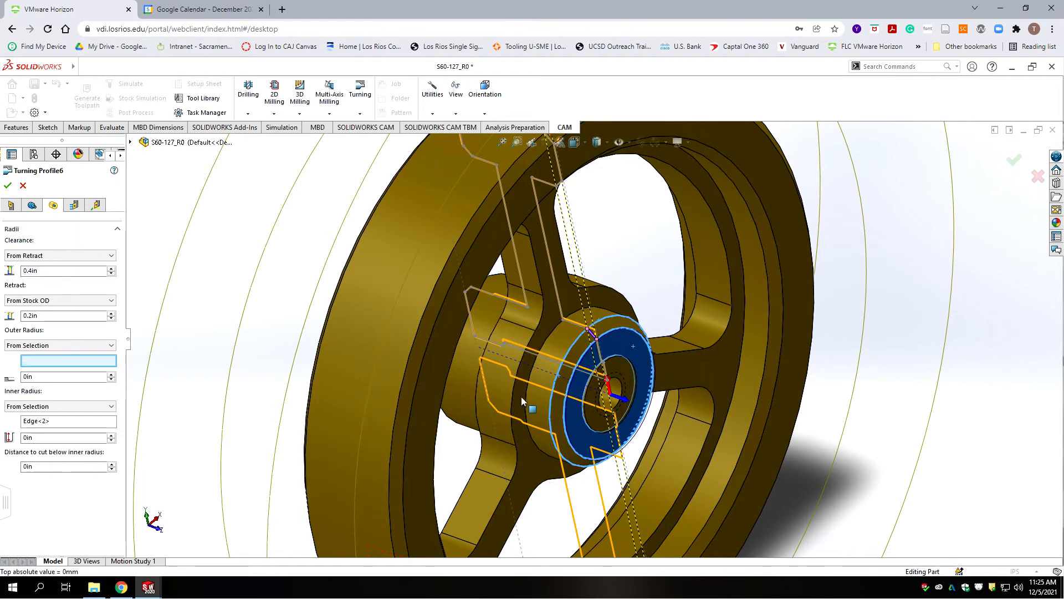
pyautogui.click(523, 356)
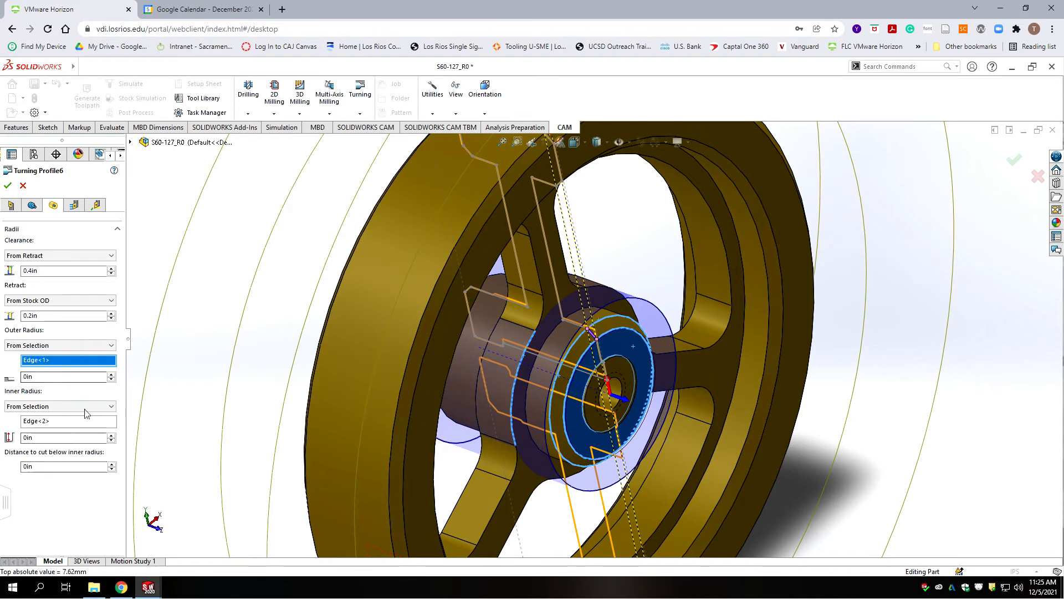
# Step: Reference the inner radius from selection to the outer circular edge of the hub's end face, with a 0 in offset
pyautogui.click(66, 410)
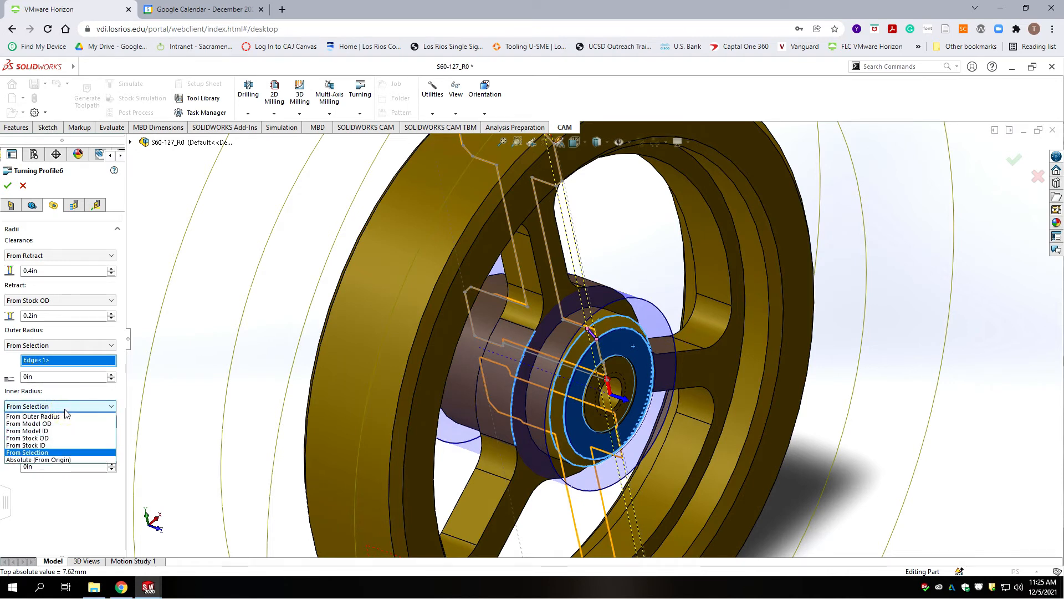
pyautogui.click(34, 452)
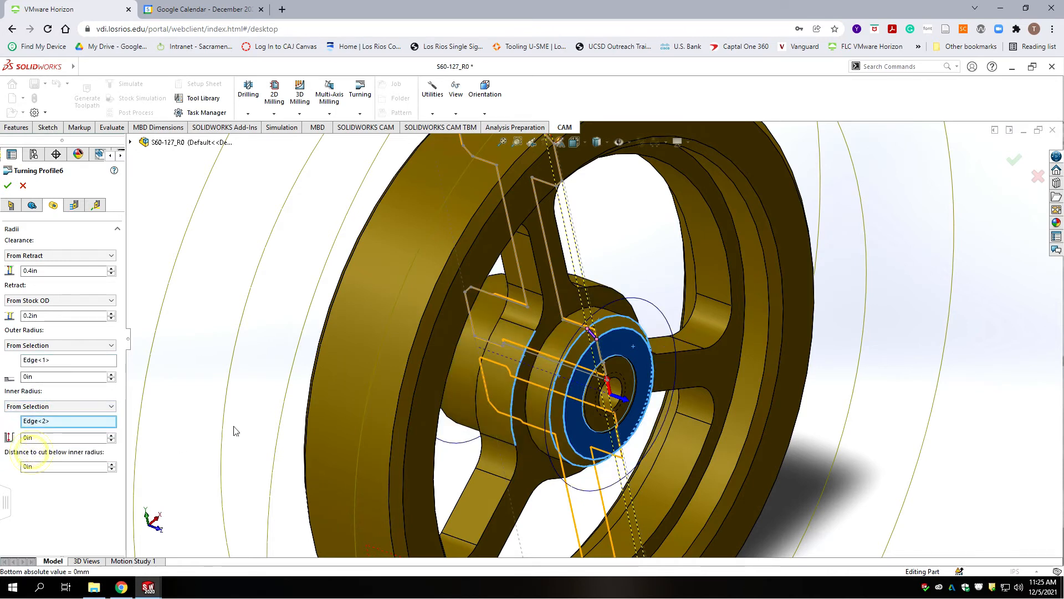
pyautogui.click(53, 421)
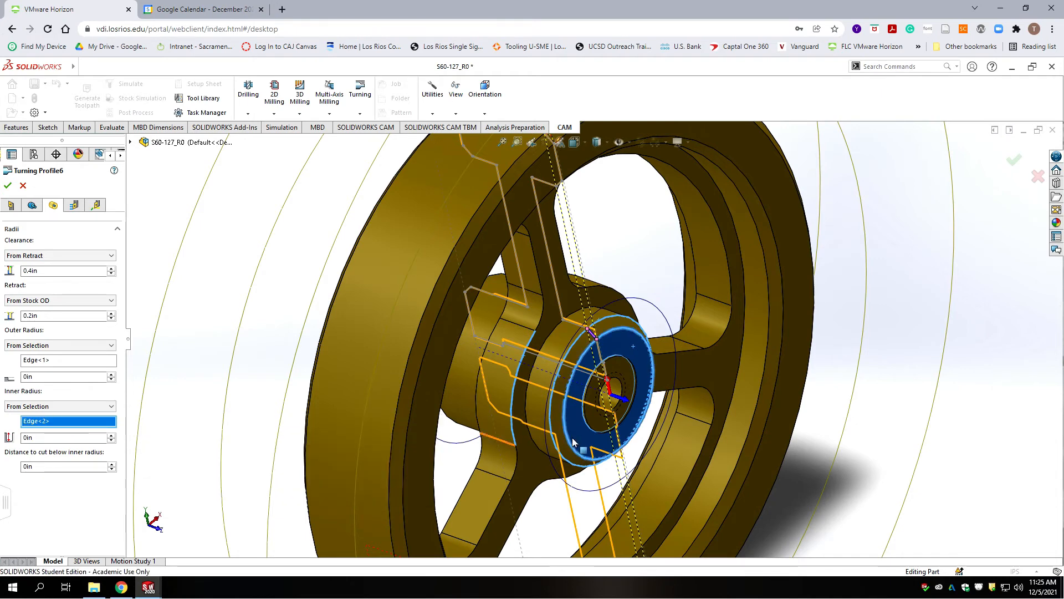
pyautogui.click(564, 407)
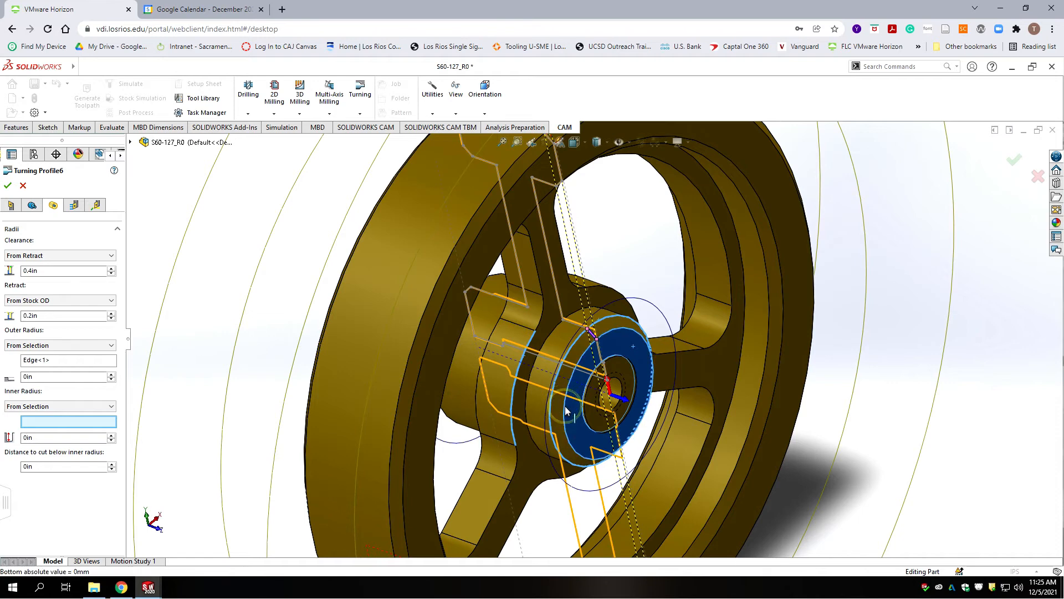
pyautogui.click(564, 408)
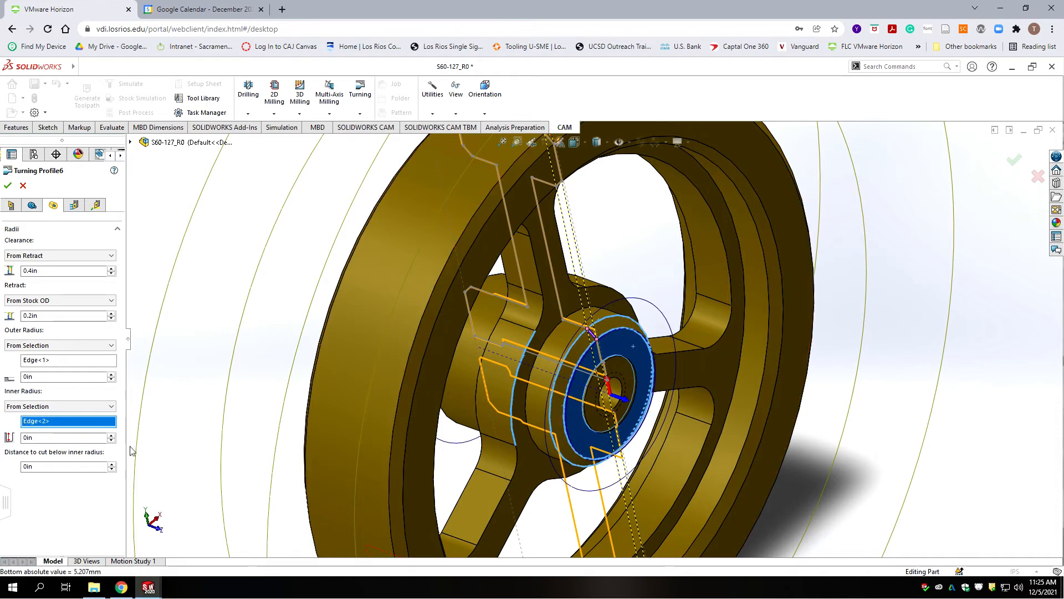
# Step: Configure the passes to disallow grooving, leave out roughing passes and use Wear compensation
pyautogui.click(73, 205)
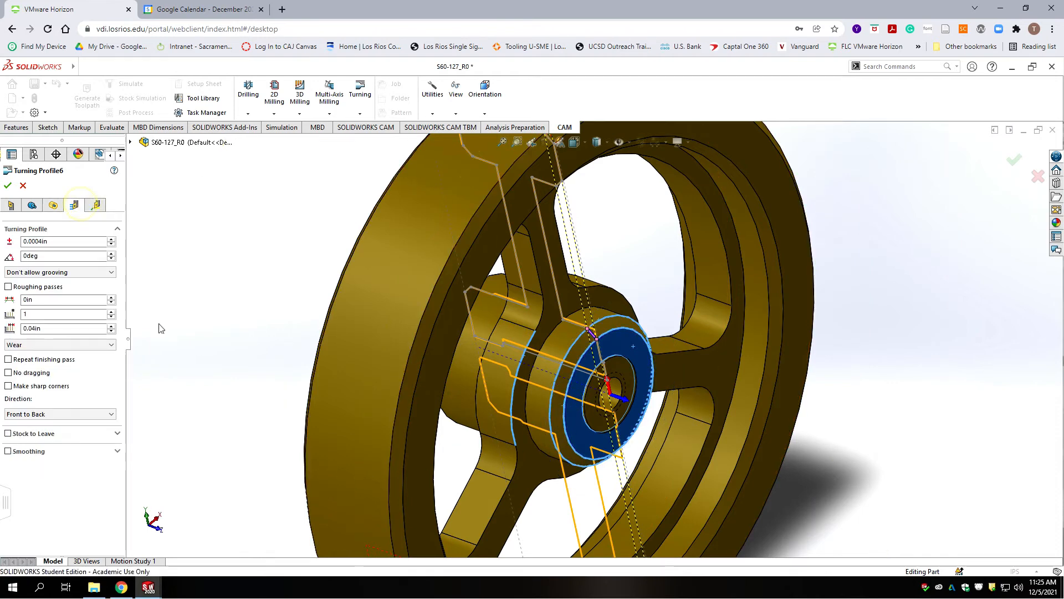
pyautogui.click(8, 287)
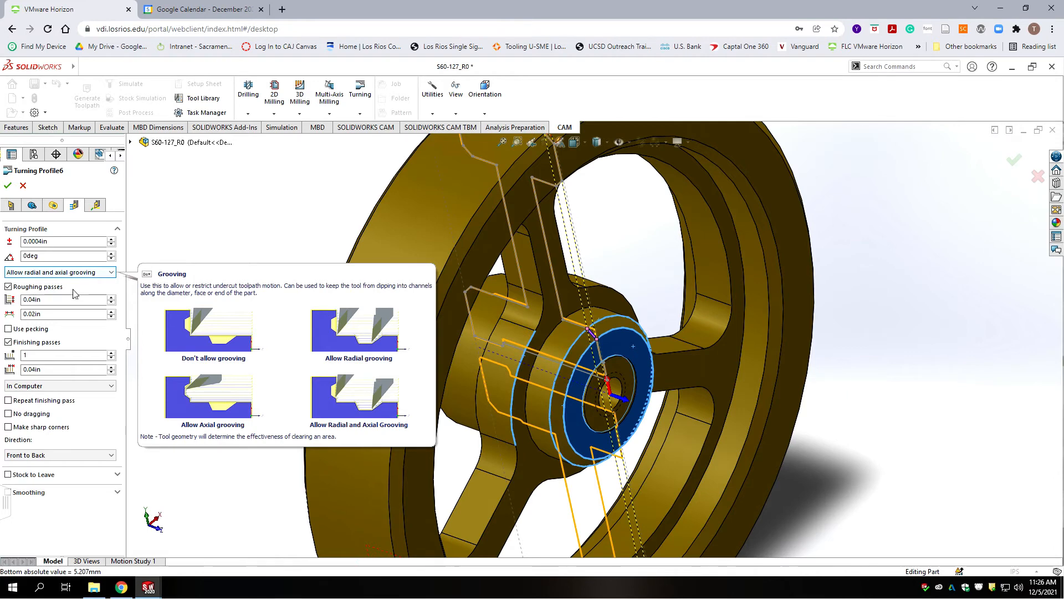
pyautogui.click(76, 273)
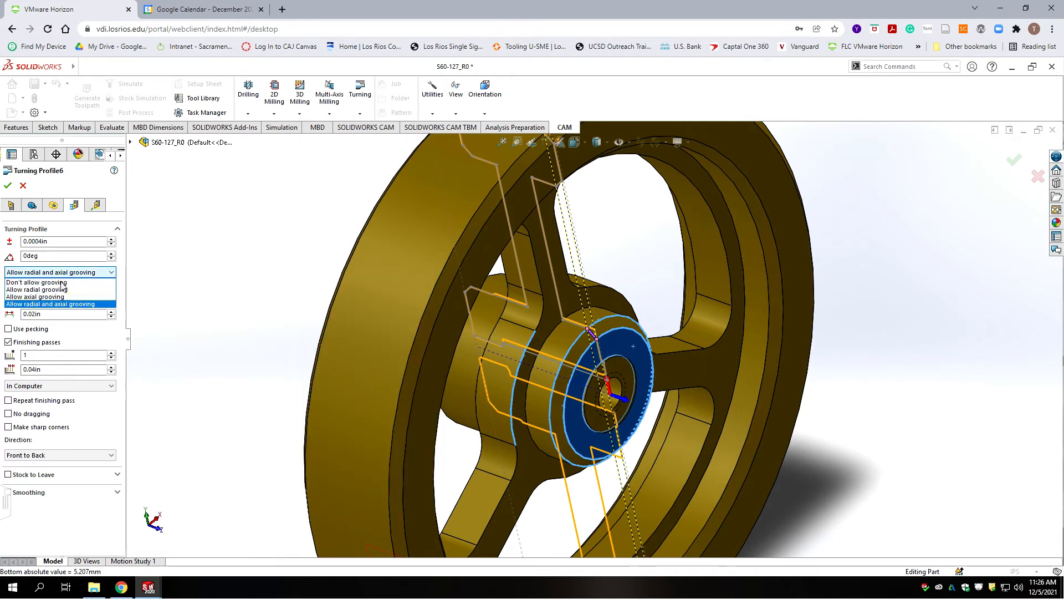
pyautogui.click(60, 283)
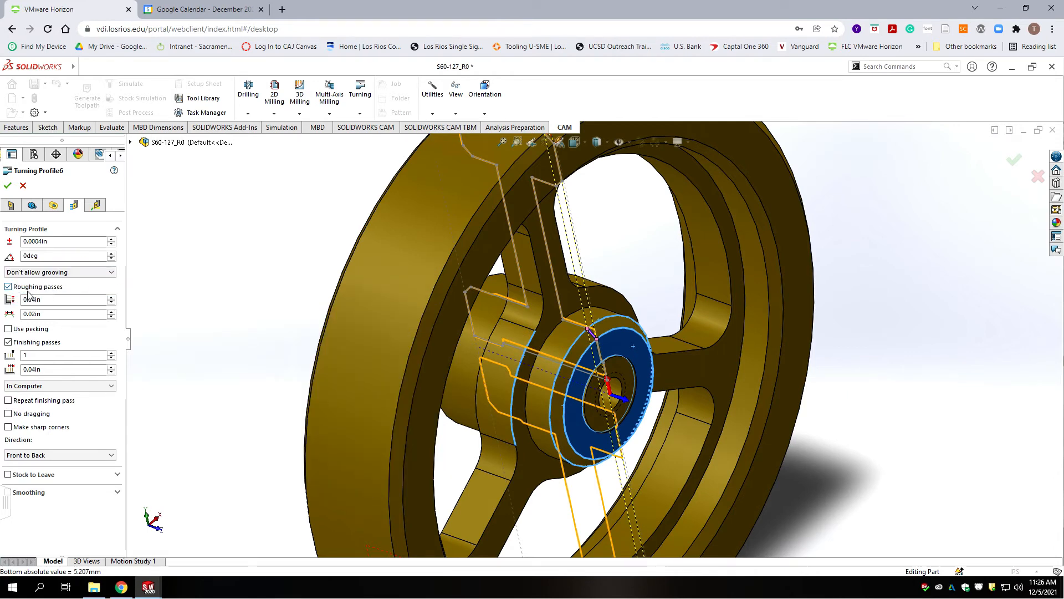
pyautogui.click(9, 288)
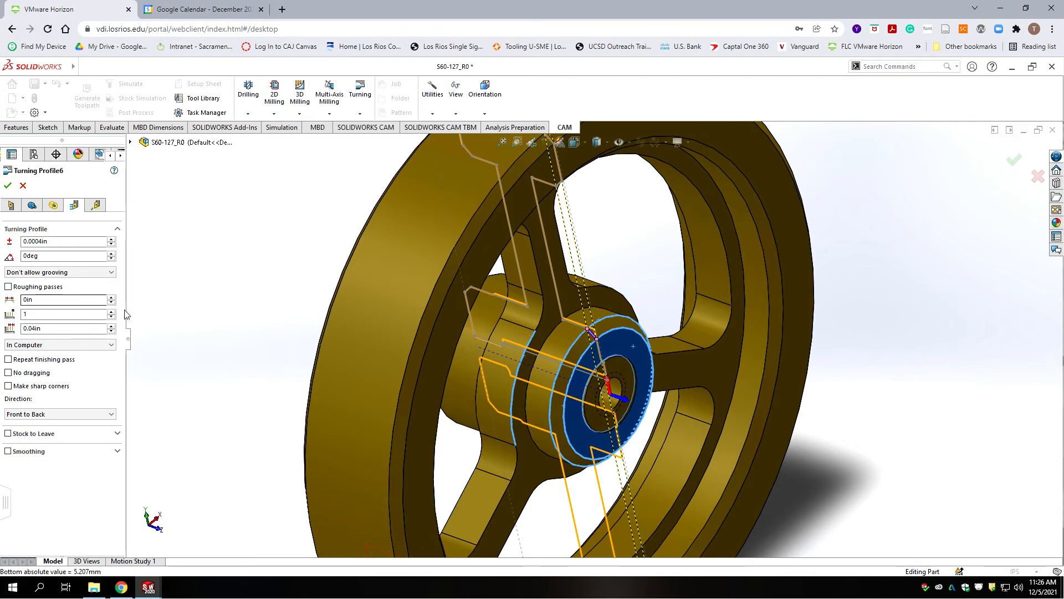
pyautogui.click(58, 345)
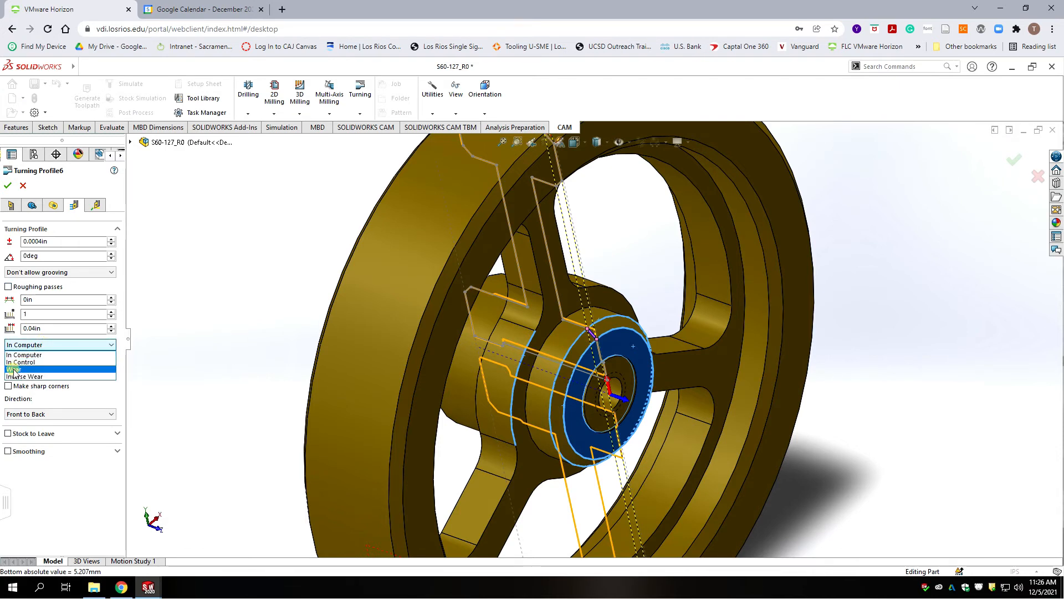
pyautogui.click(33, 368)
# Step: Set the linear lead-in distance of the hub chamfer profile to 0.3 in
pyautogui.click(95, 205)
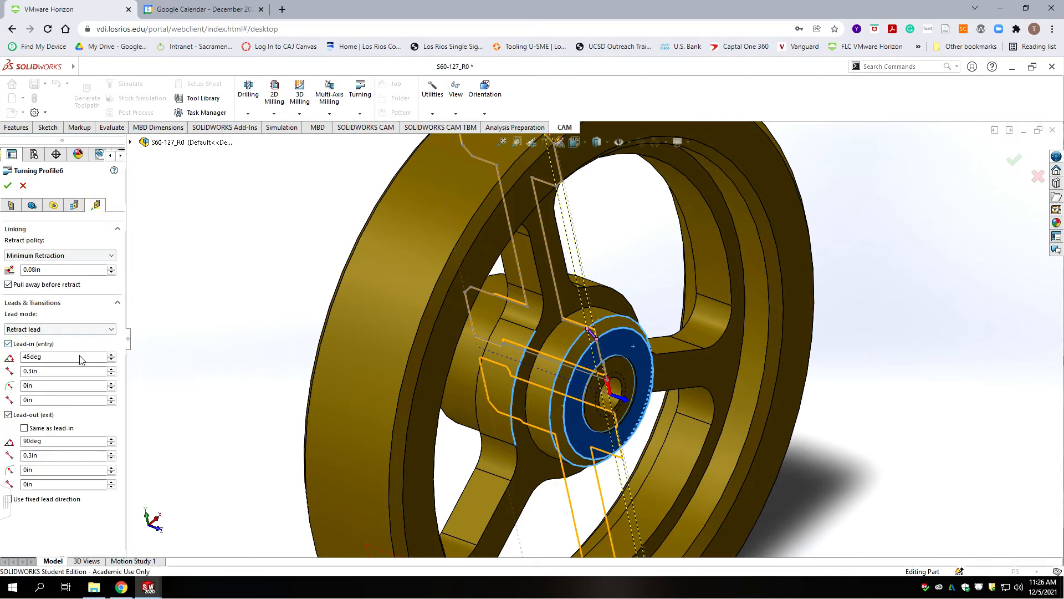
pyautogui.click(24, 427)
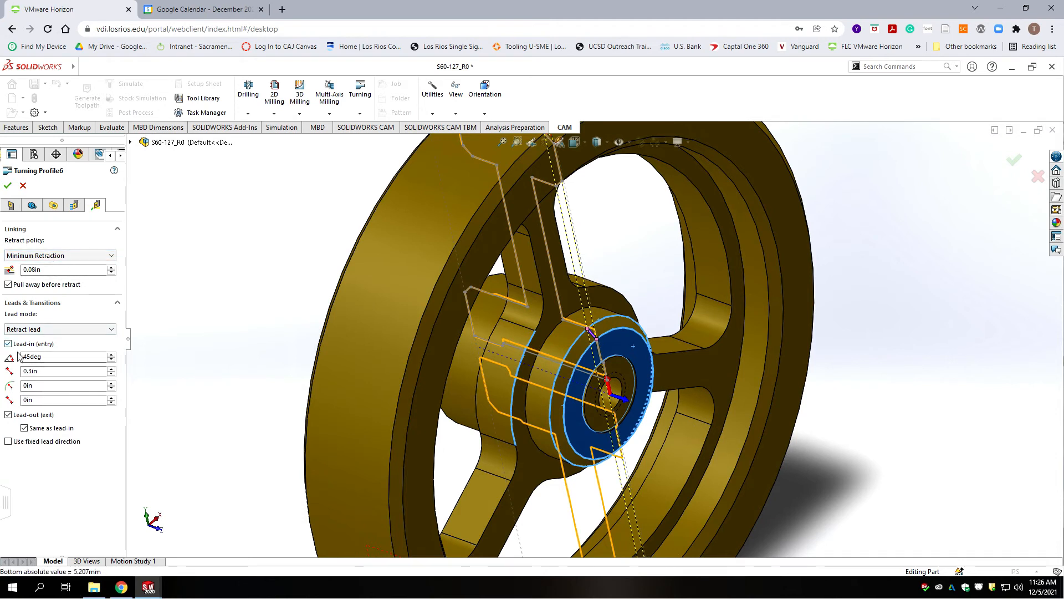
pyautogui.doubleClick(46, 370)
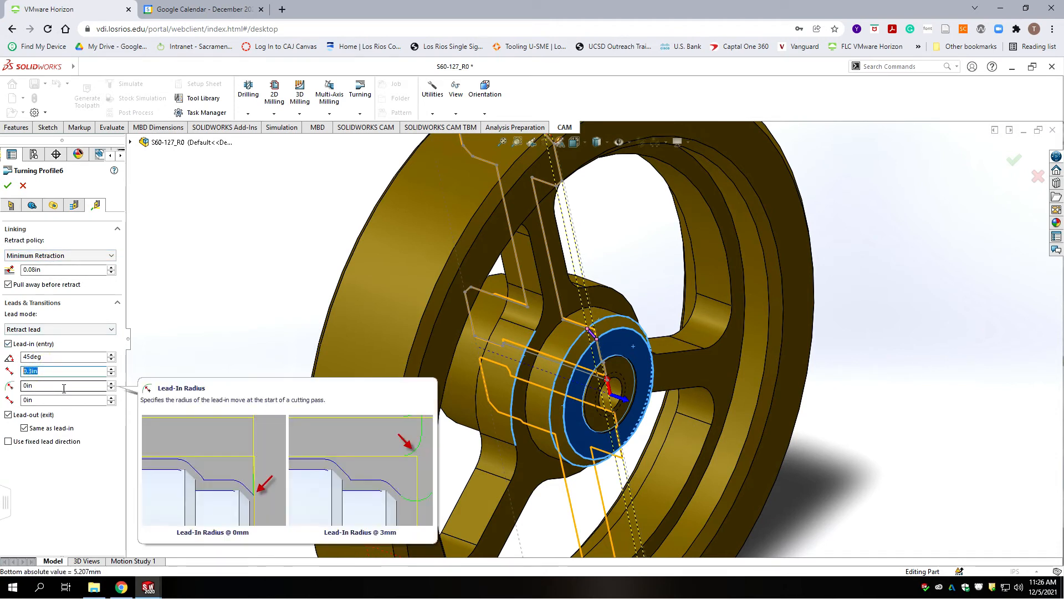
pyautogui.write('.')
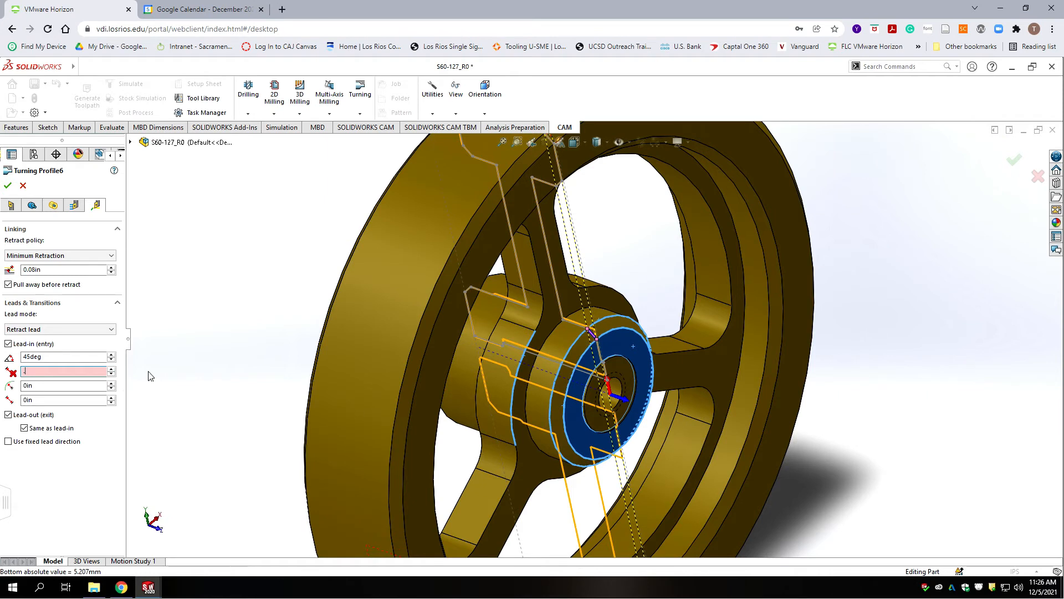
pyautogui.write('3')
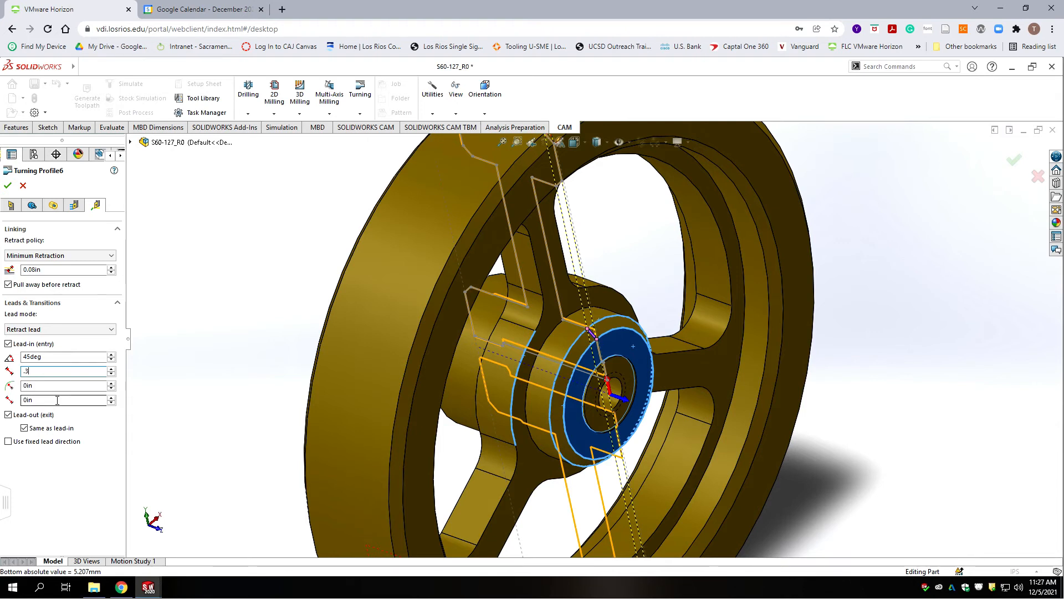
# Step: Give the lead-out its own values, a 90 deg angle and a 0.3 in linear distance, and accept the turning profile
pyautogui.click(24, 428)
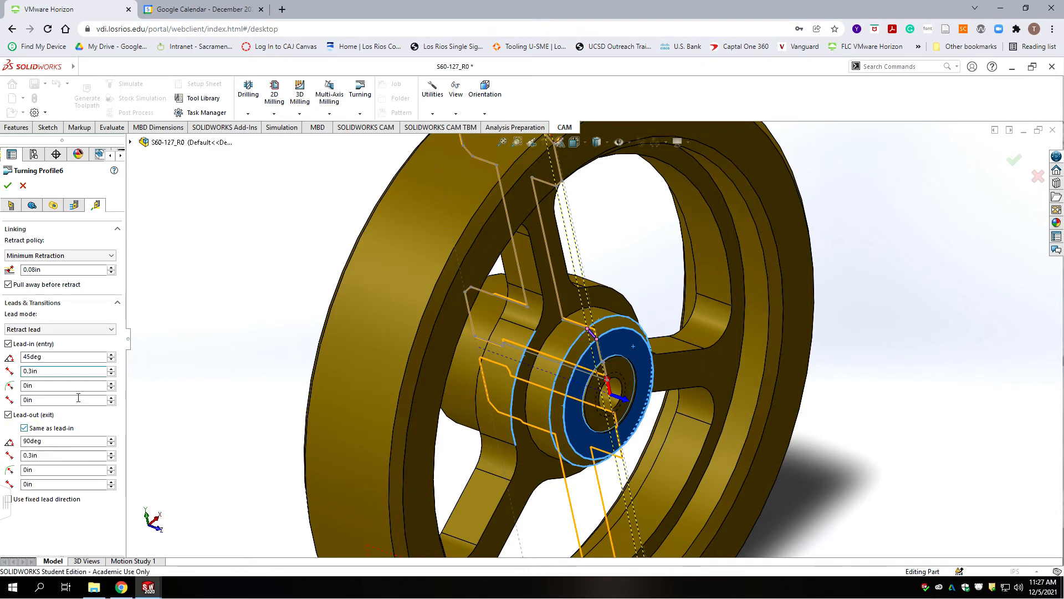
pyautogui.doubleClick(55, 441)
pyautogui.write('9')
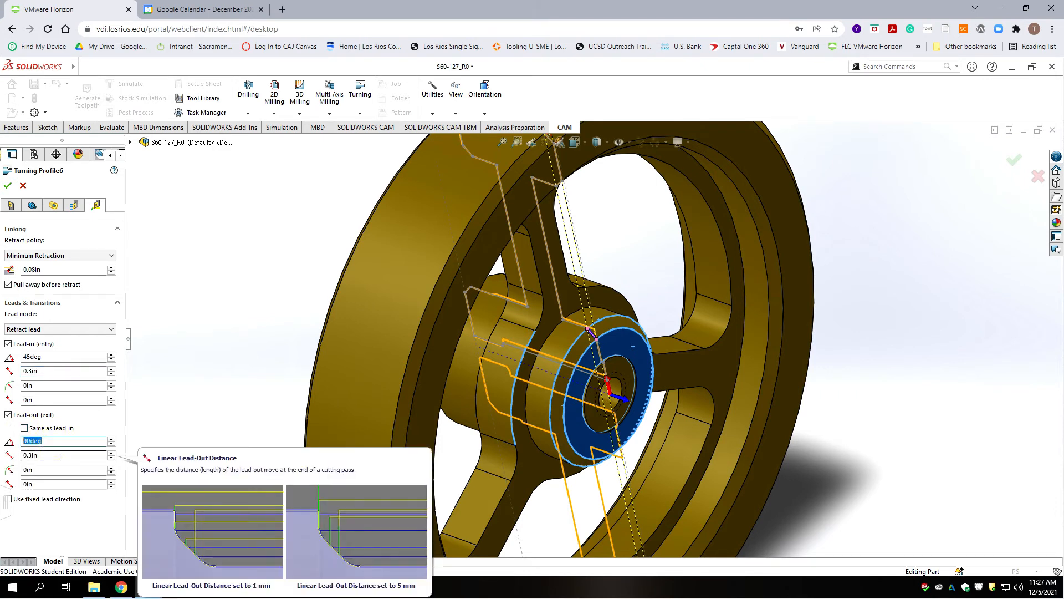
pyautogui.write('0')
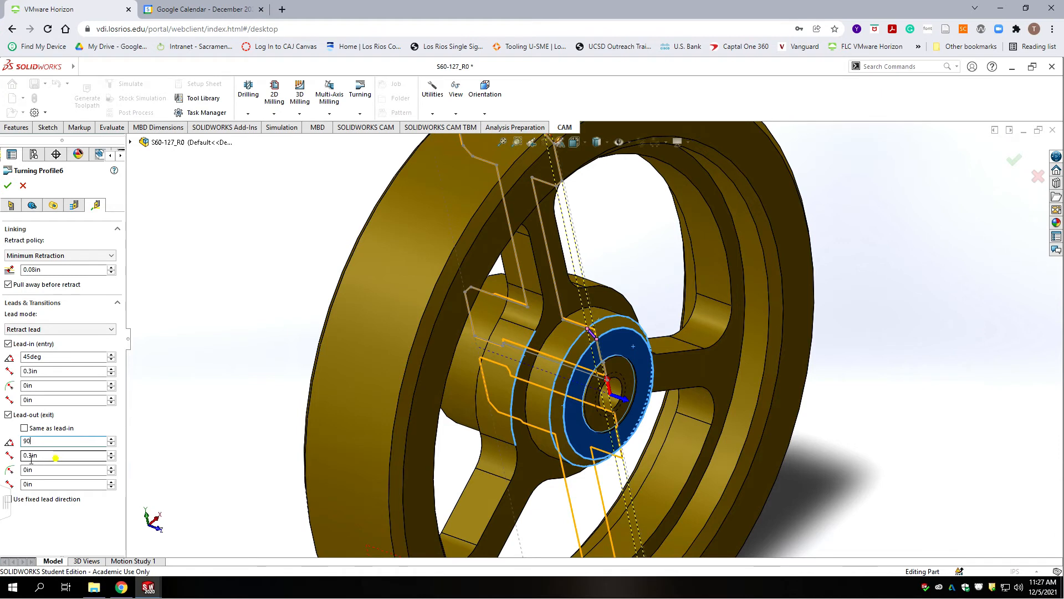
pyautogui.doubleClick(32, 459)
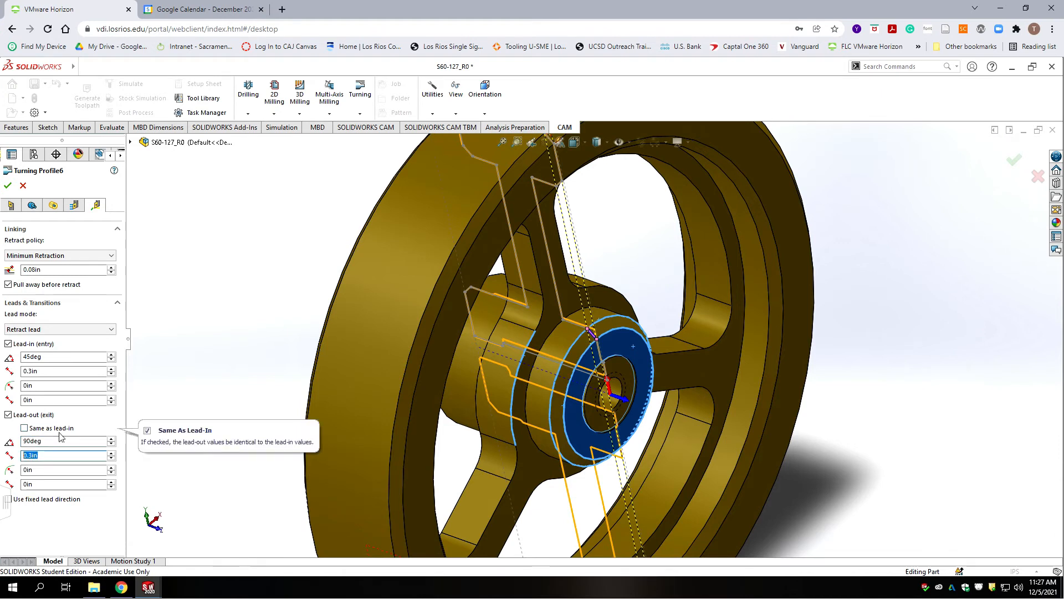
pyautogui.write('.3')
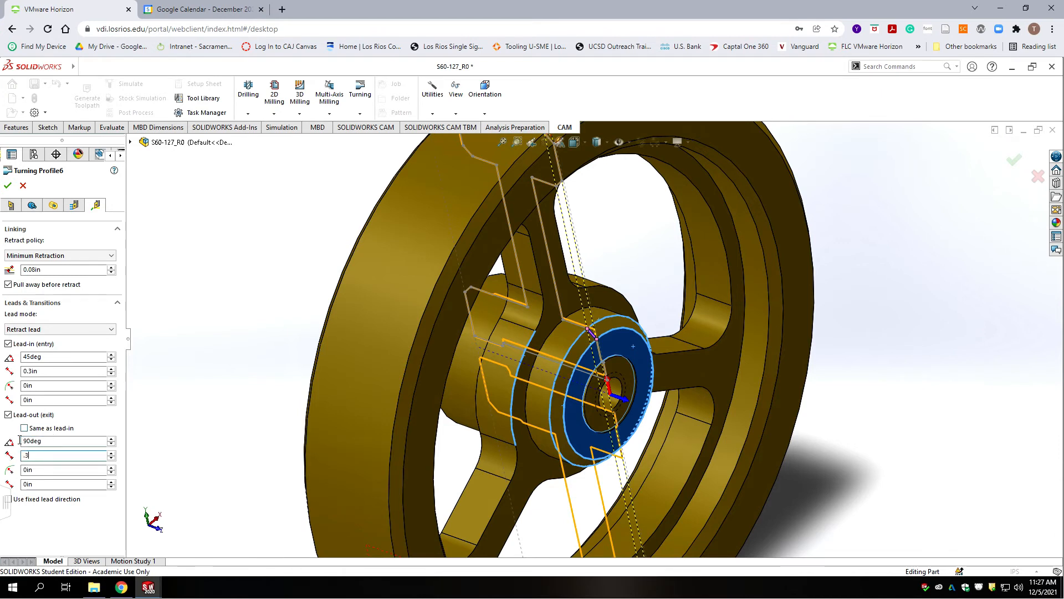
pyautogui.click(8, 187)
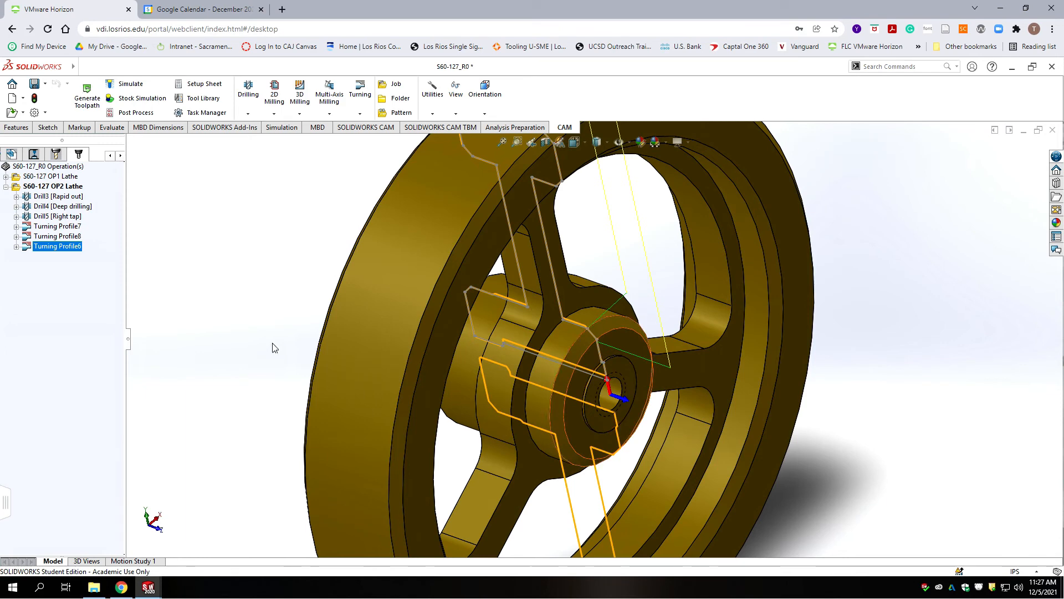
# Step: Inspect the hub chamfer toolpath and select the S60-127 OP2 Lathe job
pyautogui.scroll(-5, 581, 363)
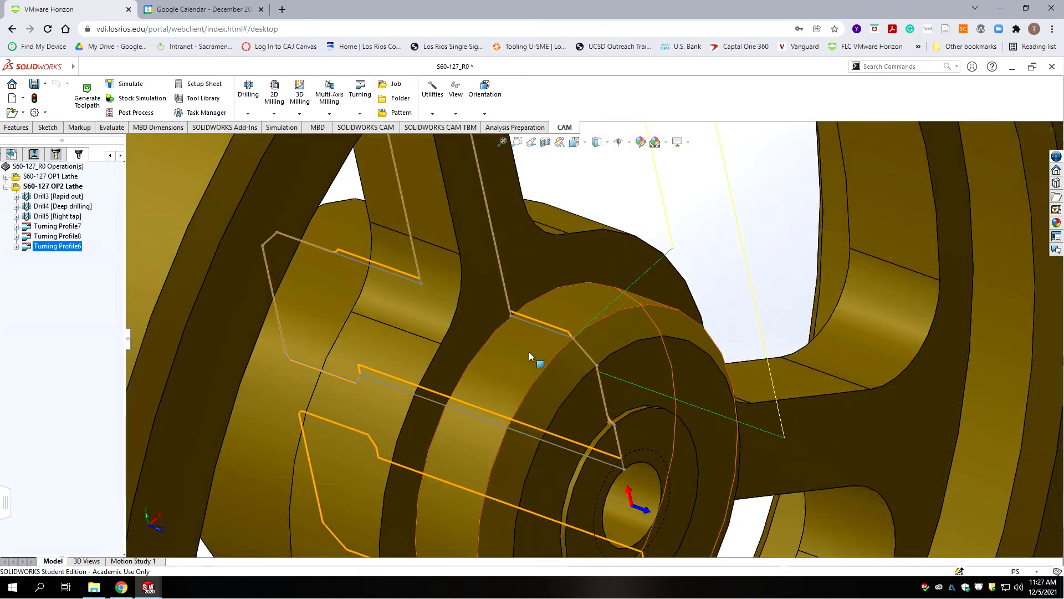
pyautogui.scroll(6, 529, 352)
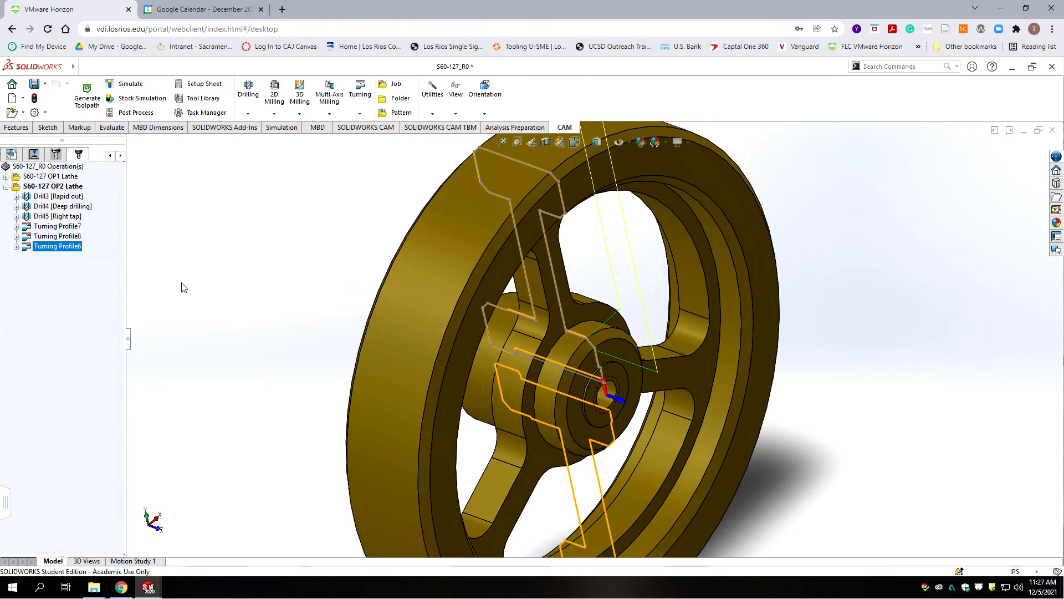
pyautogui.click(57, 310)
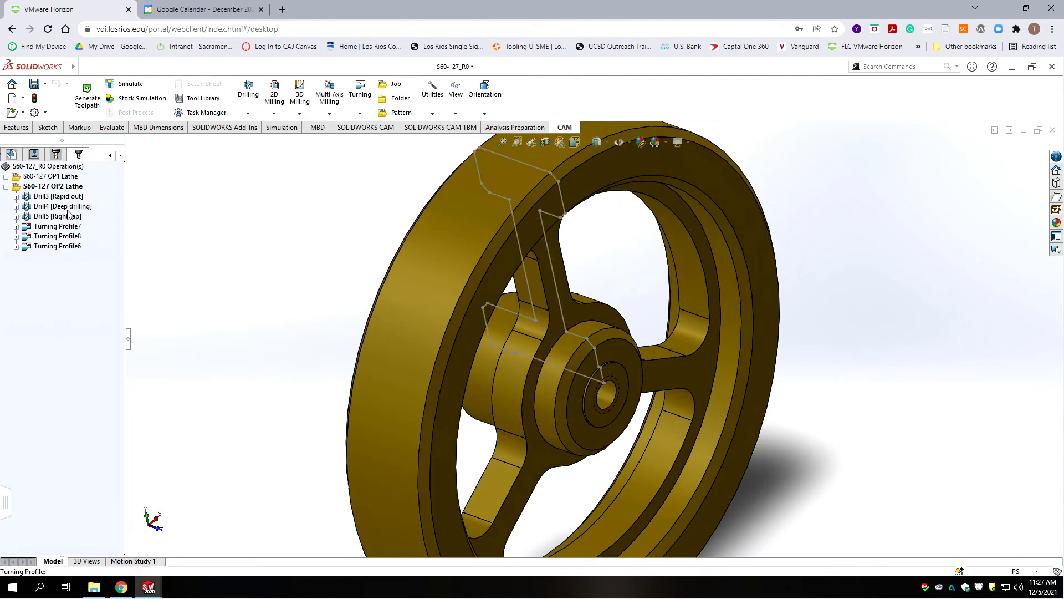
pyautogui.click(43, 187)
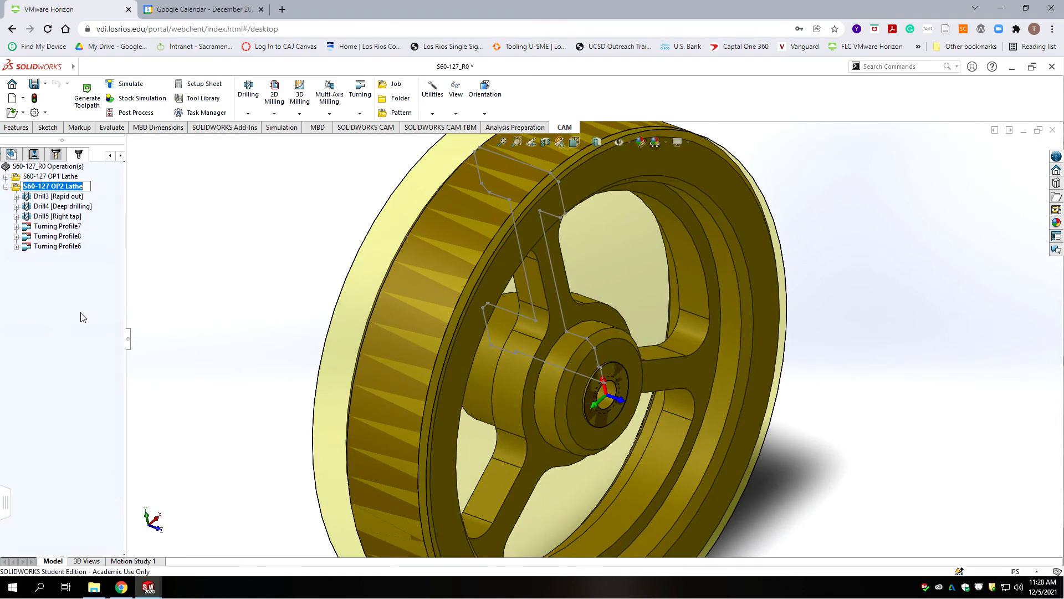
pyautogui.click(63, 311)
pyautogui.click(18, 186)
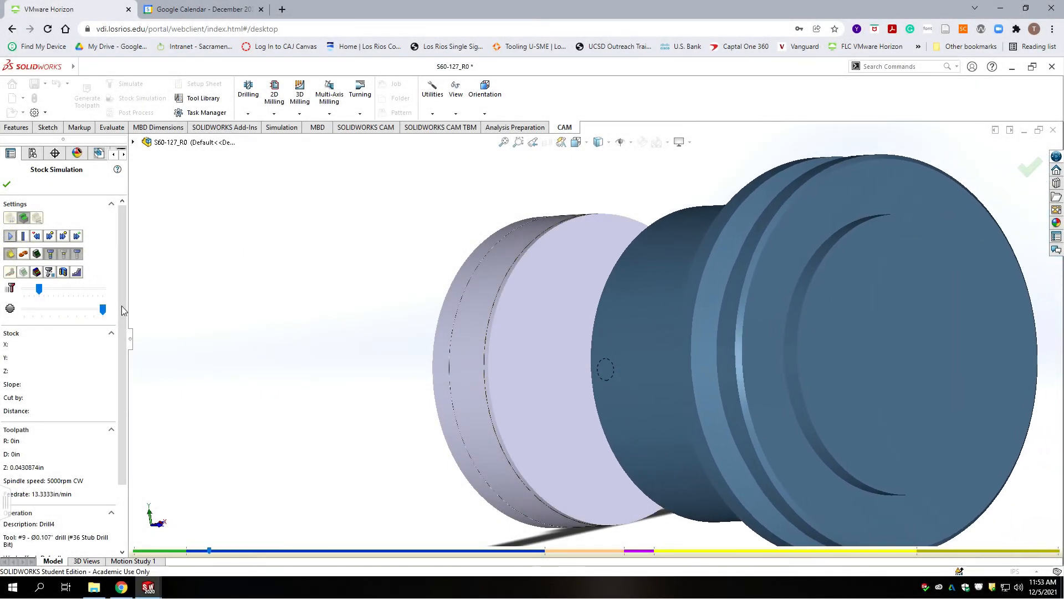
# Step: Watch the stock simulation of the OP2 lathe operations through to the final profile and close it
pyautogui.scroll(9, 235, 337)
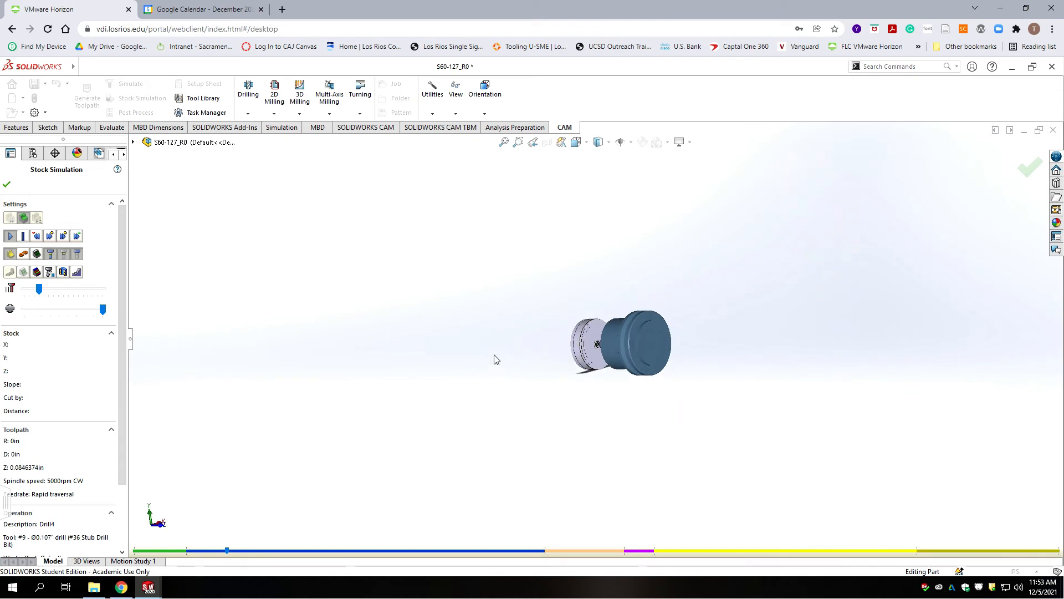
pyautogui.moveTo(495, 360); pyautogui.dragTo(516, 360, button='middle')
pyautogui.scroll(-10, 605, 282)
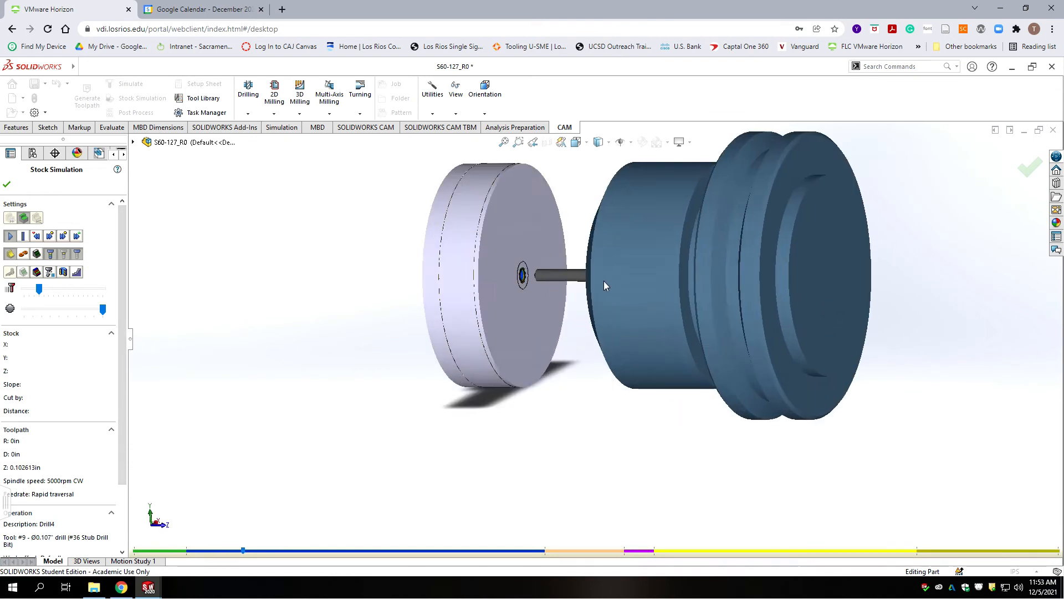
pyautogui.scroll(4, 530, 290)
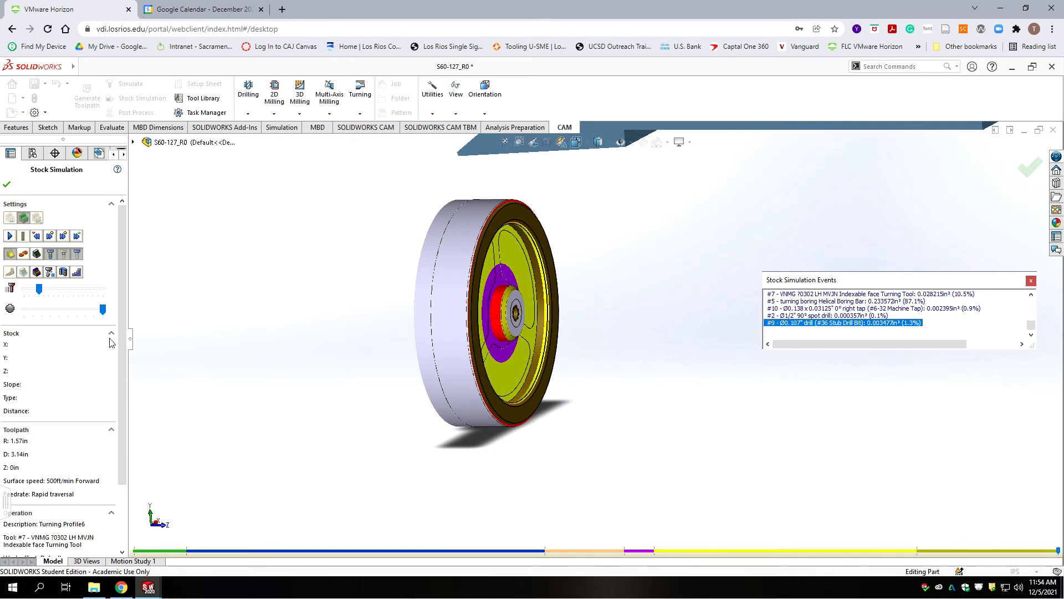
pyautogui.click(6, 184)
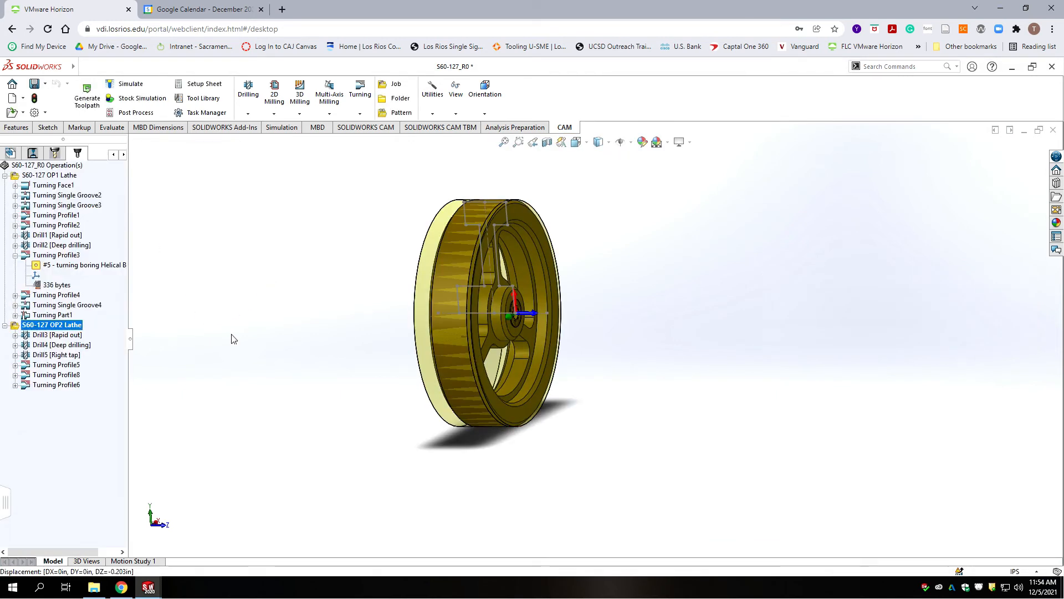
# Step: Collapse the S60-127 OP1 Lathe and OP2 Lathe jobs in the operations list
pyautogui.click(5, 175)
pyautogui.click(5, 185)
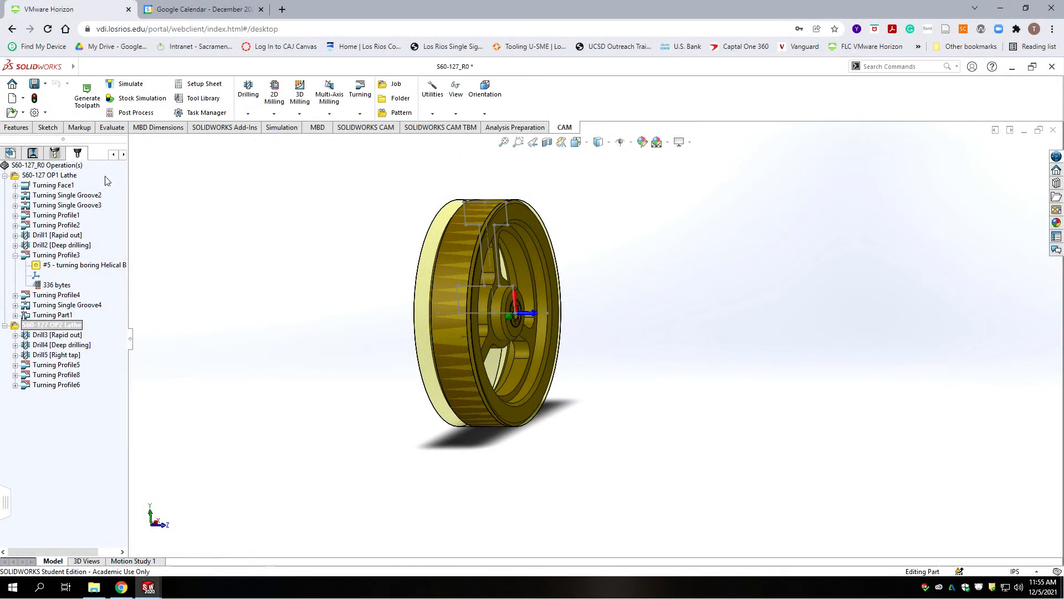
pyautogui.click(5, 175)
pyautogui.click(5, 186)
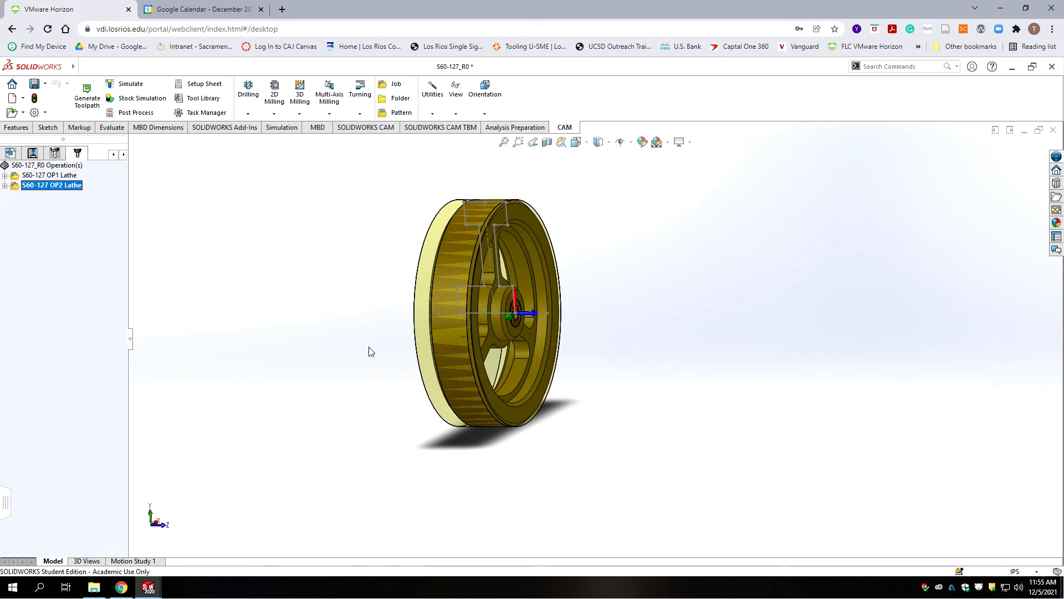
# Step: Examine the wheel's hub, spokes, rim and surrounding stock from both faces and the side
pyautogui.scroll(2, 391, 312)
pyautogui.moveTo(392, 312); pyautogui.dragTo(404, 303, button='middle')
pyautogui.scroll(3, 577, 317)
pyautogui.scroll(-6, 581, 325)
pyautogui.scroll(-3, 591, 348)
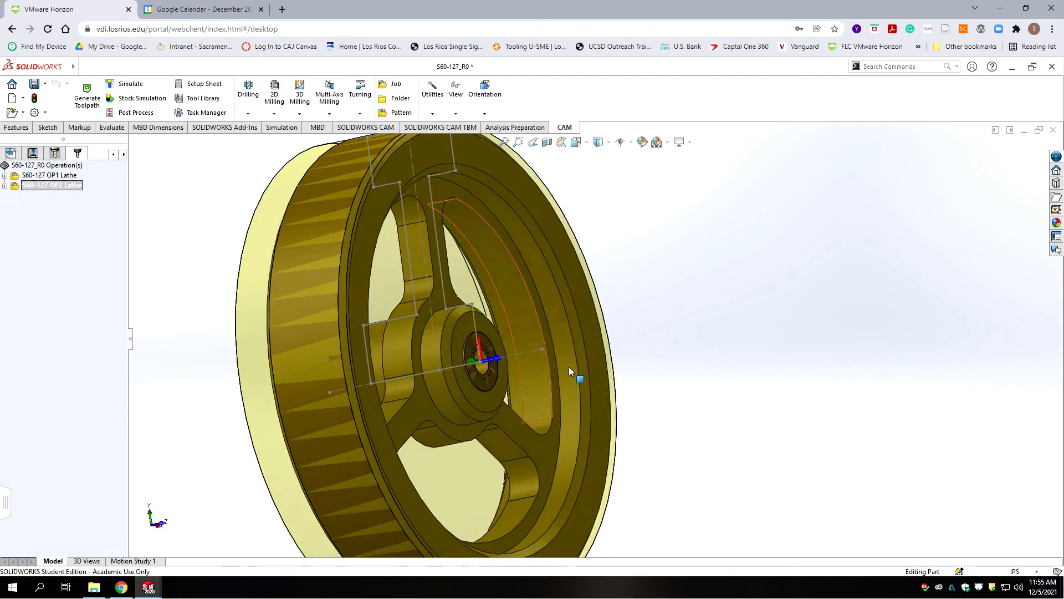
pyautogui.scroll(4, 569, 367)
pyautogui.moveTo(569, 367); pyautogui.dragTo(534, 351, button='middle')
pyautogui.scroll(-4, 533, 351)
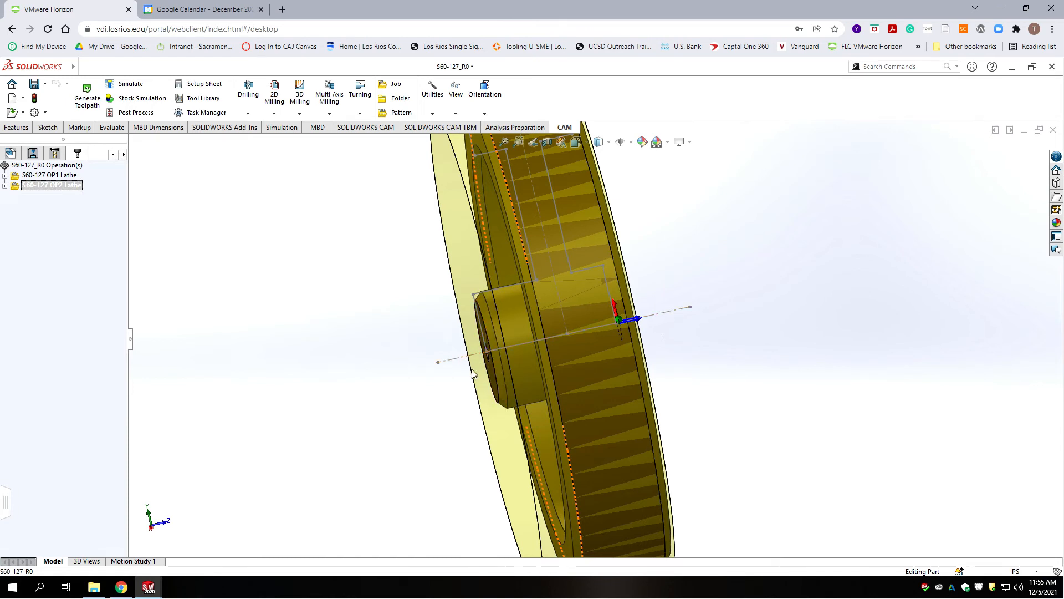
pyautogui.scroll(2, 471, 382)
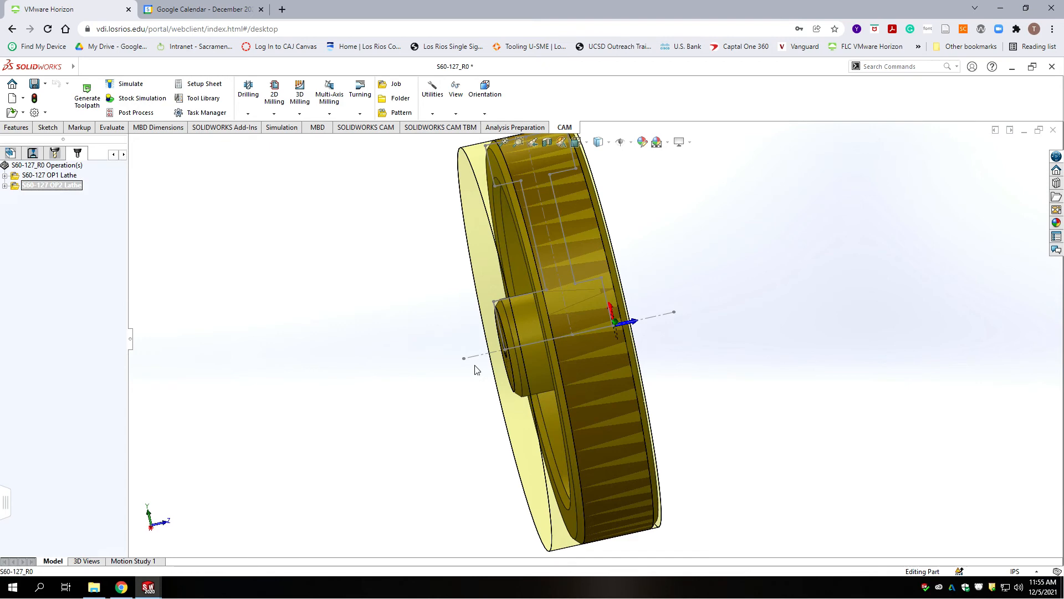
pyautogui.scroll(8, 485, 368)
pyautogui.moveTo(518, 392); pyautogui.dragTo(475, 380, button='middle')
pyautogui.scroll(1, 477, 380)
pyautogui.scroll(-8, 613, 338)
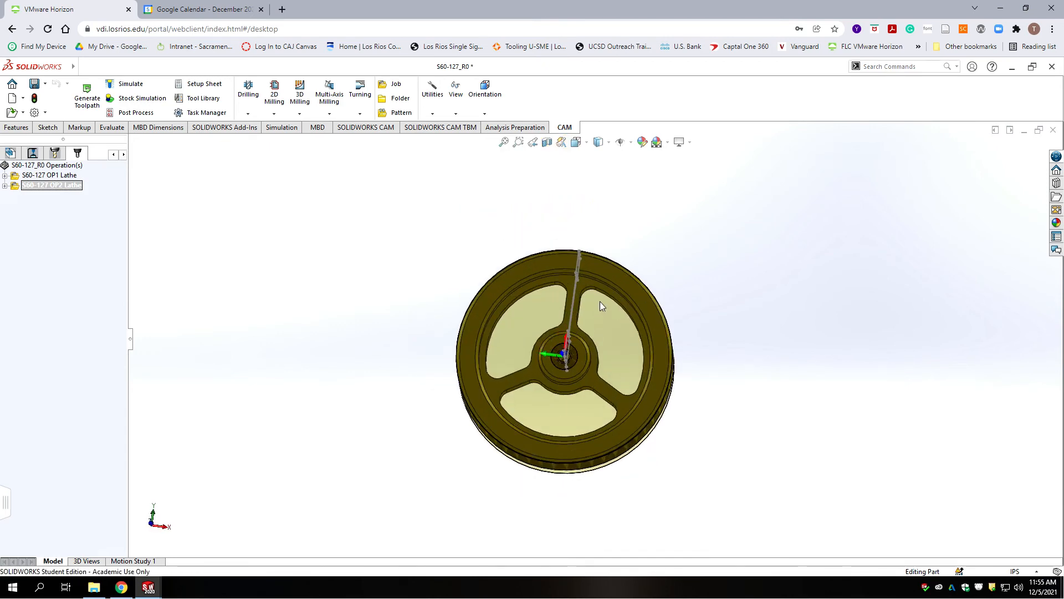
pyautogui.scroll(6, 709, 355)
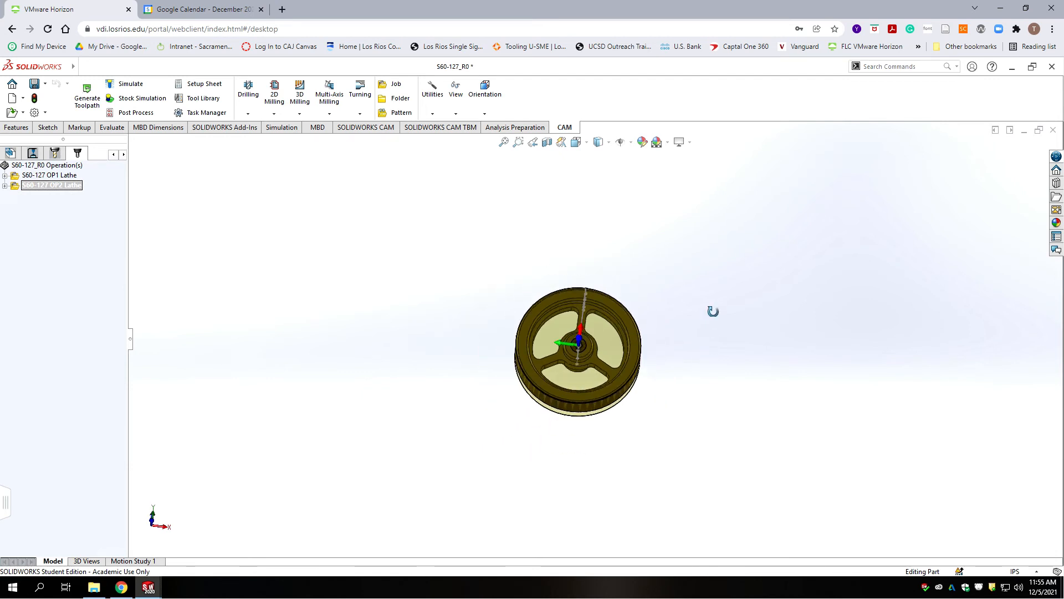
pyautogui.scroll(-6, 610, 338)
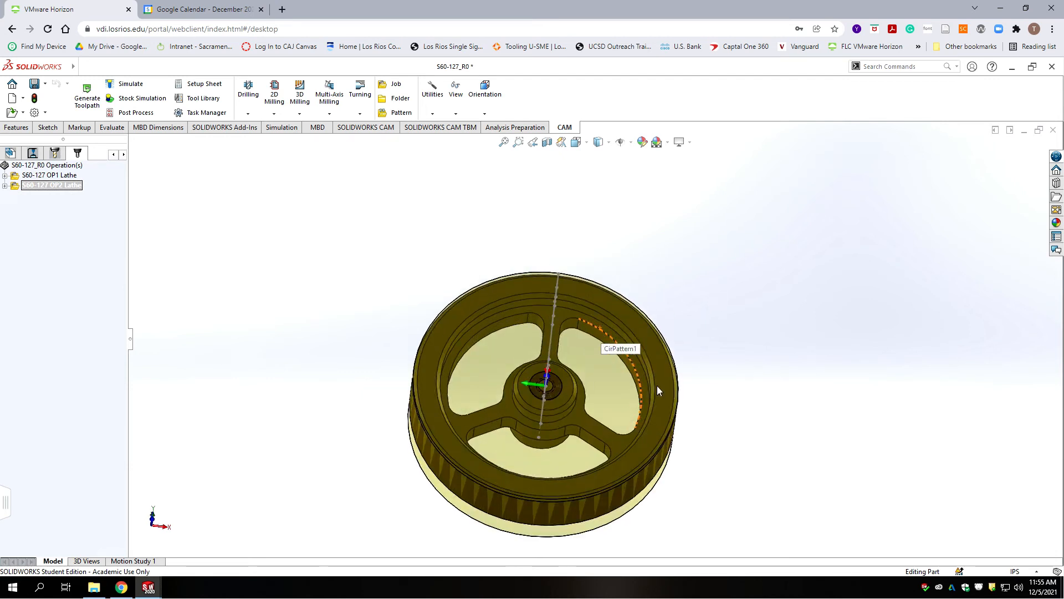
pyautogui.scroll(3, 693, 386)
pyautogui.scroll(-6, 593, 392)
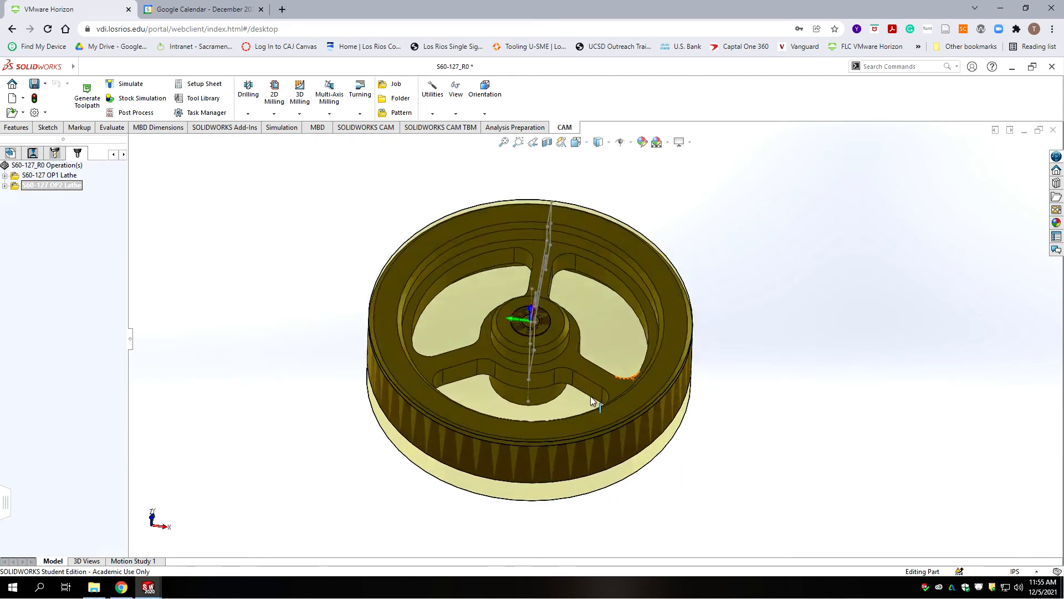
pyautogui.scroll(3, 752, 384)
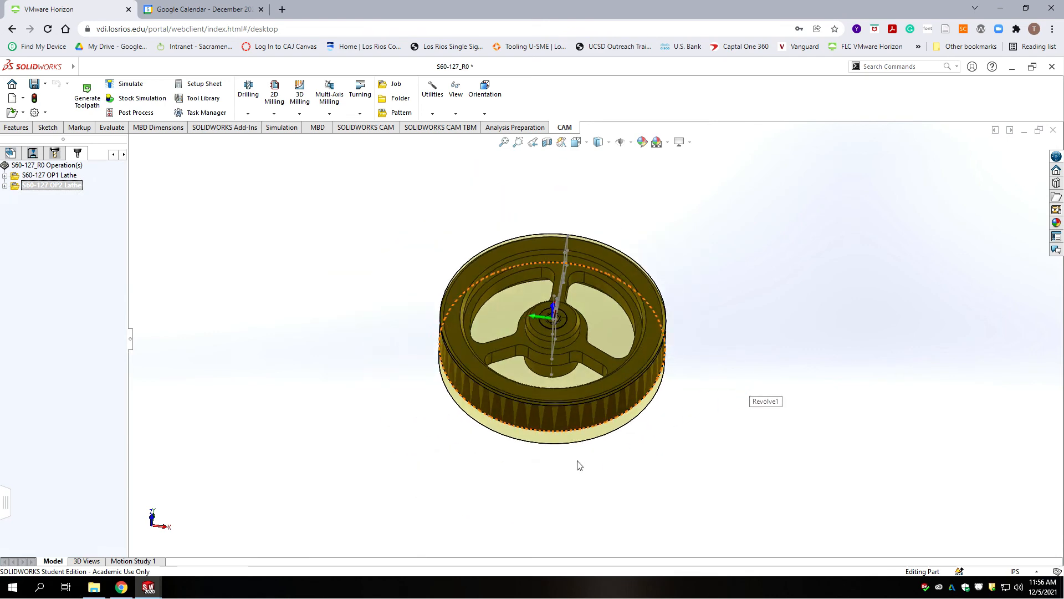
pyautogui.moveTo(578, 462); pyautogui.dragTo(706, 447, button='middle')
pyautogui.scroll(7, 706, 446)
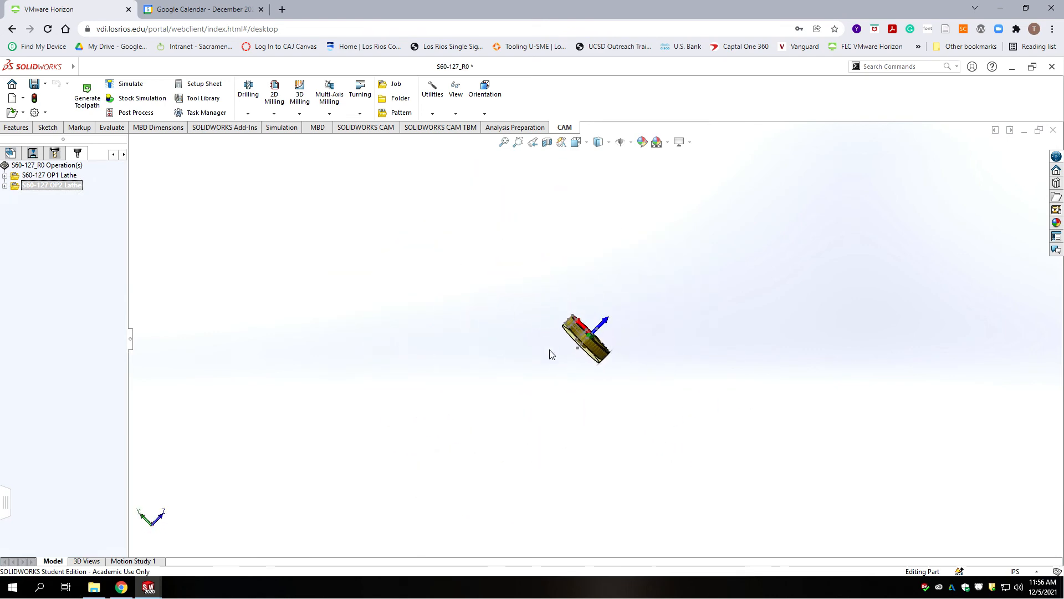
pyautogui.moveTo(552, 354); pyautogui.dragTo(554, 401, button='middle')
pyautogui.scroll(-8, 597, 333)
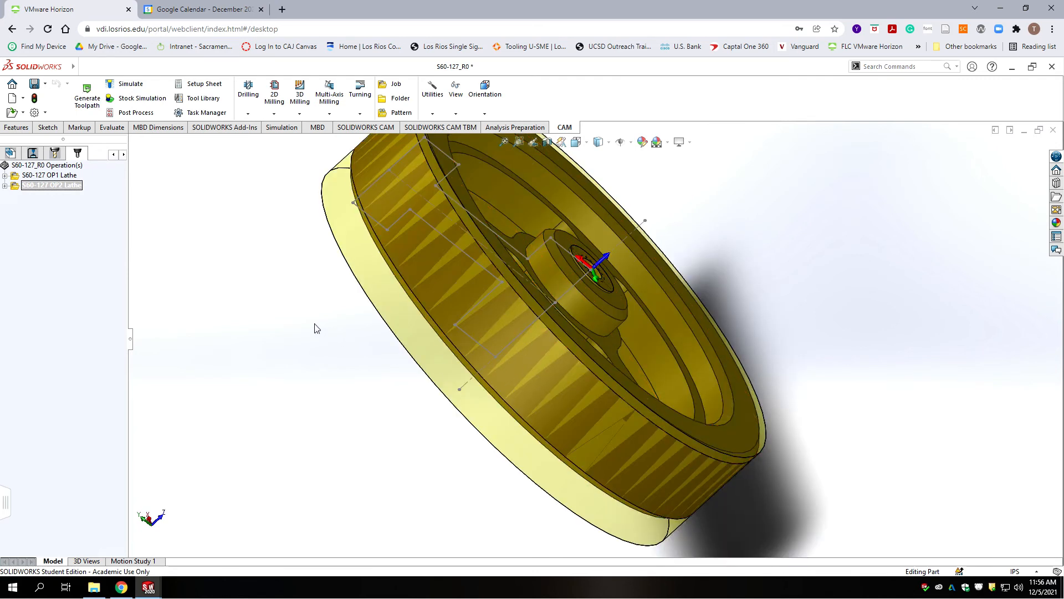
pyautogui.moveTo(309, 324); pyautogui.dragTo(258, 316, button='middle')
pyautogui.scroll(2, 258, 316)
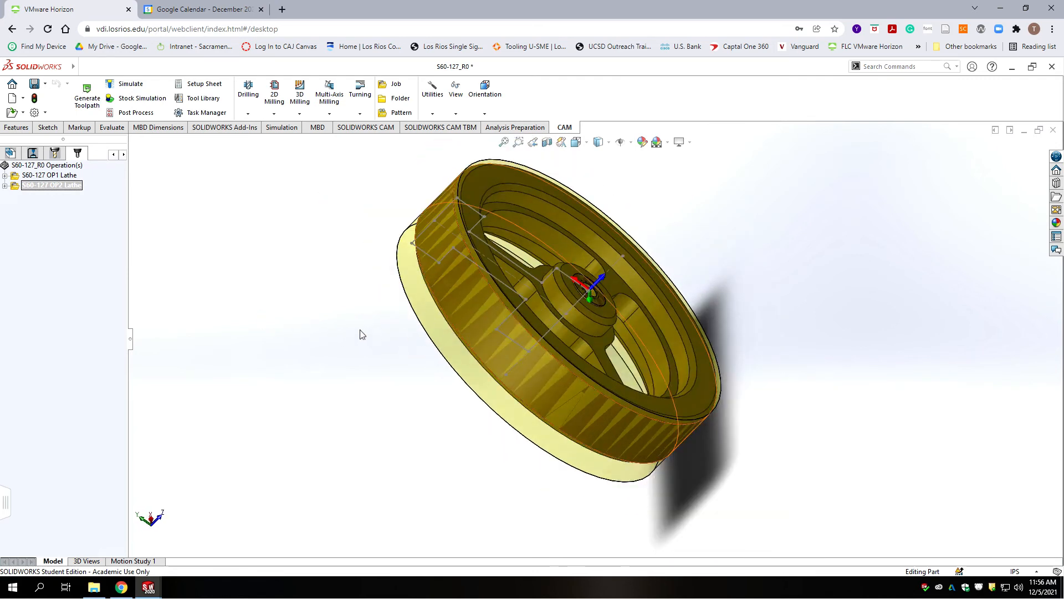
pyautogui.moveTo(360, 334); pyautogui.dragTo(363, 334, button='middle')
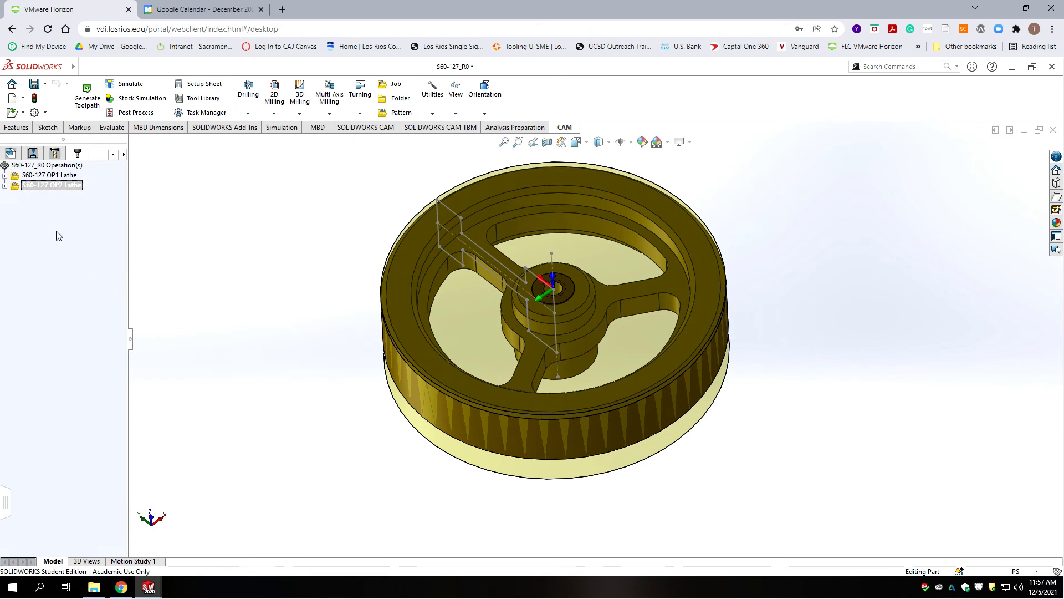
# Step: Create a new milling job with the comment "S60-127 OP3 Mill"
pyautogui.click(395, 84)
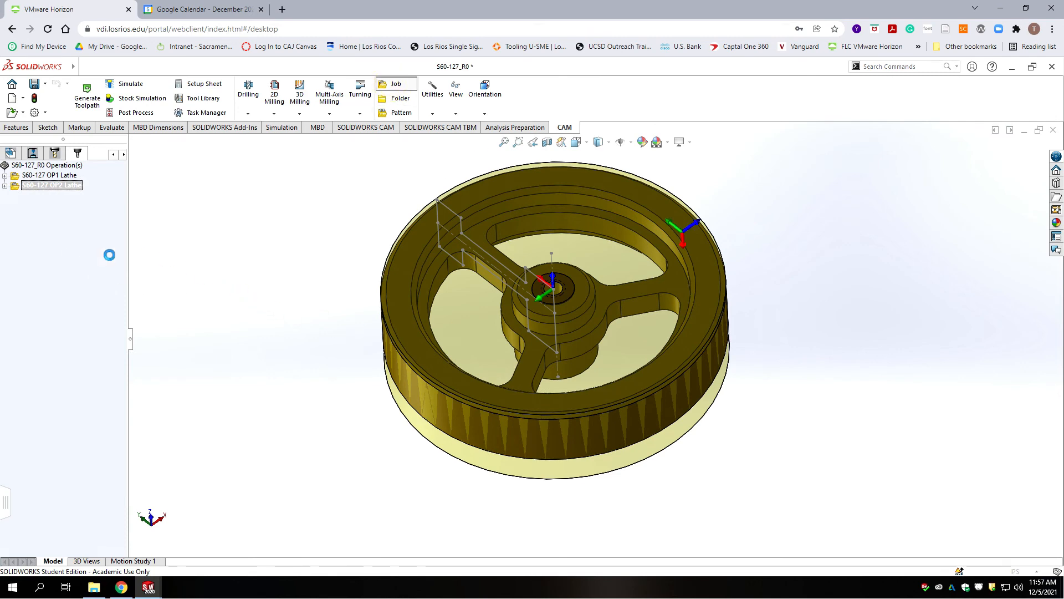
pyautogui.click(56, 258)
pyautogui.write('S60-127')
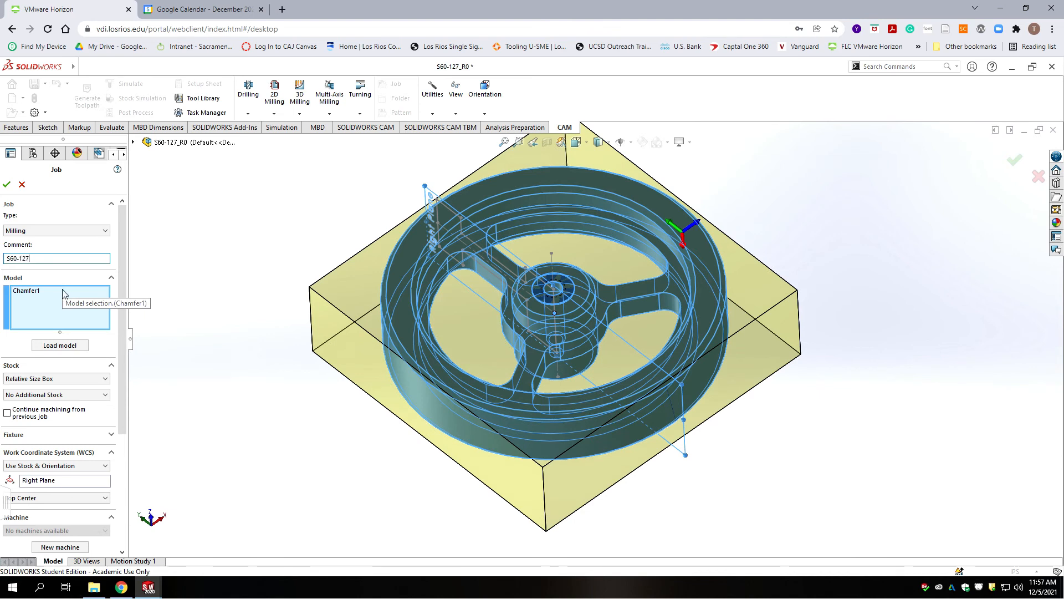
pyautogui.write(' OP')
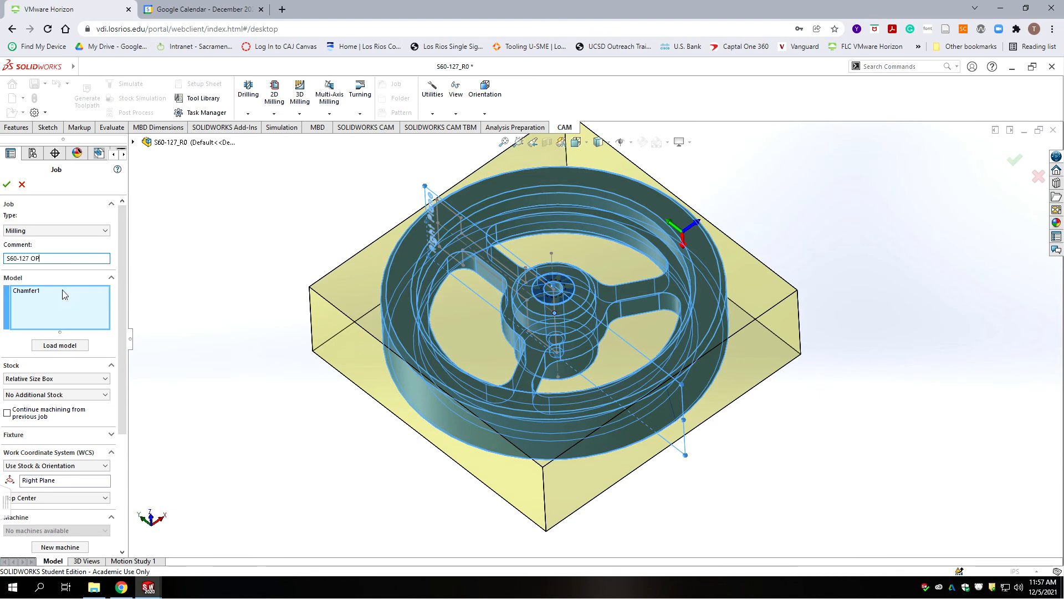
pyautogui.write('3 Mill')
# Step: Define the job's stock as From Solid, using the wheel body
pyautogui.click(43, 381)
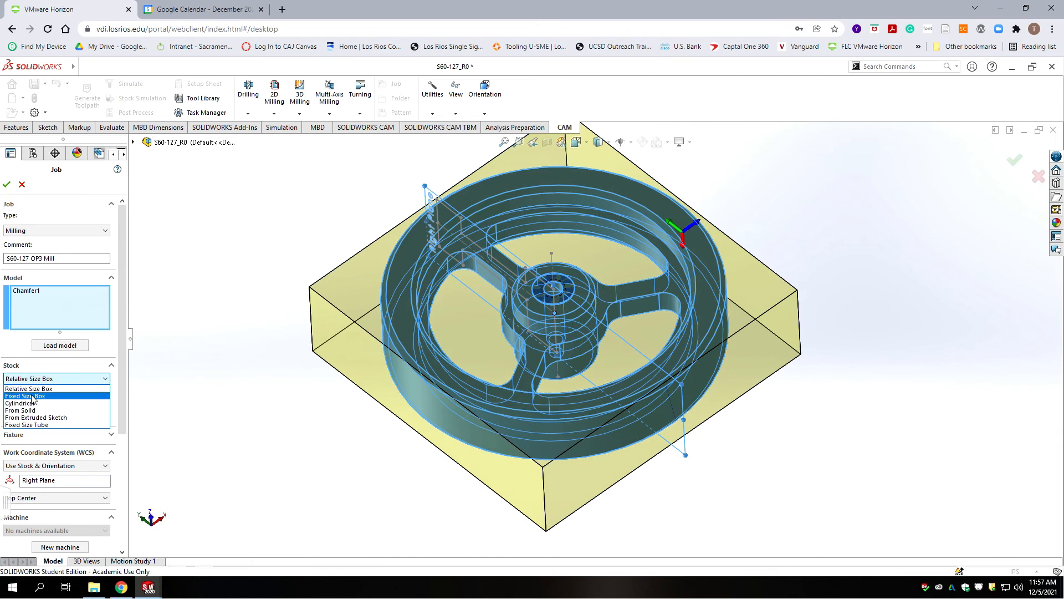
pyautogui.click(32, 410)
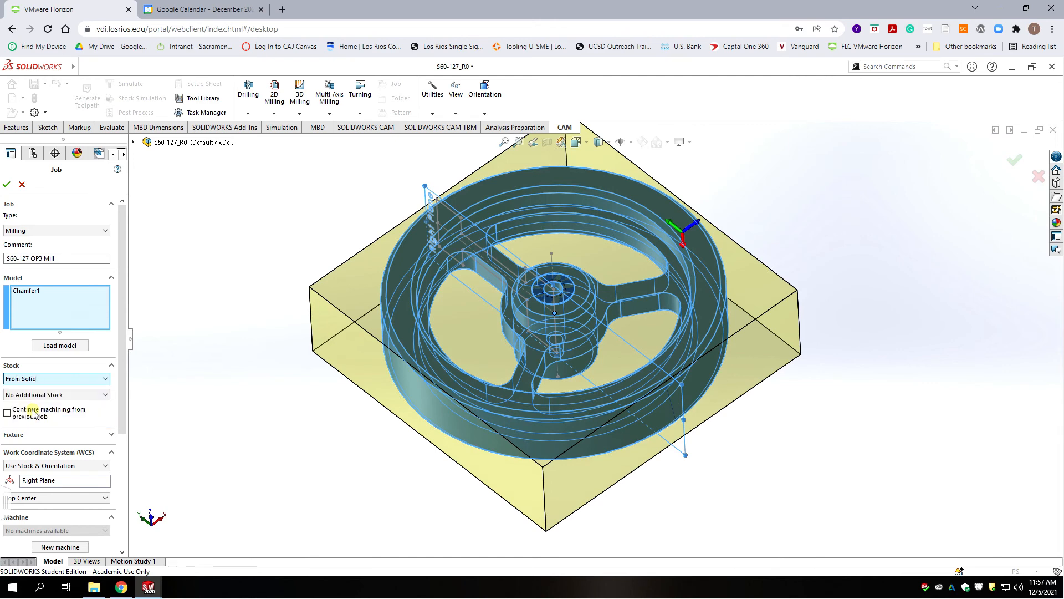
pyautogui.click(429, 398)
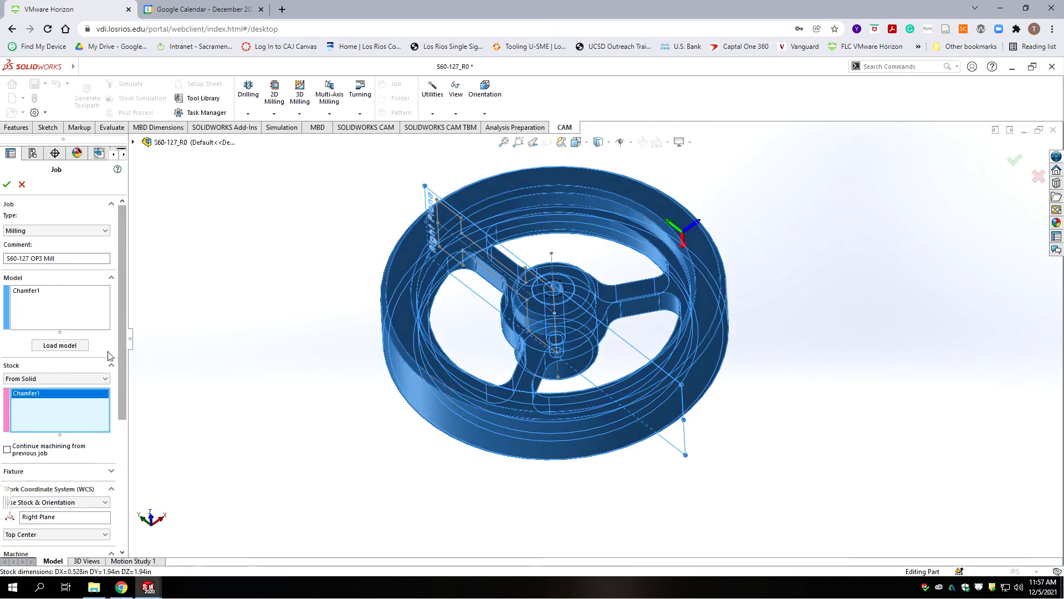
# Step: Set the work coordinate system to Use Z-Axis and X-Axis, with the hub's upper face defining the Z axis
pyautogui.moveTo(122, 331); pyautogui.dragTo(132, 416)
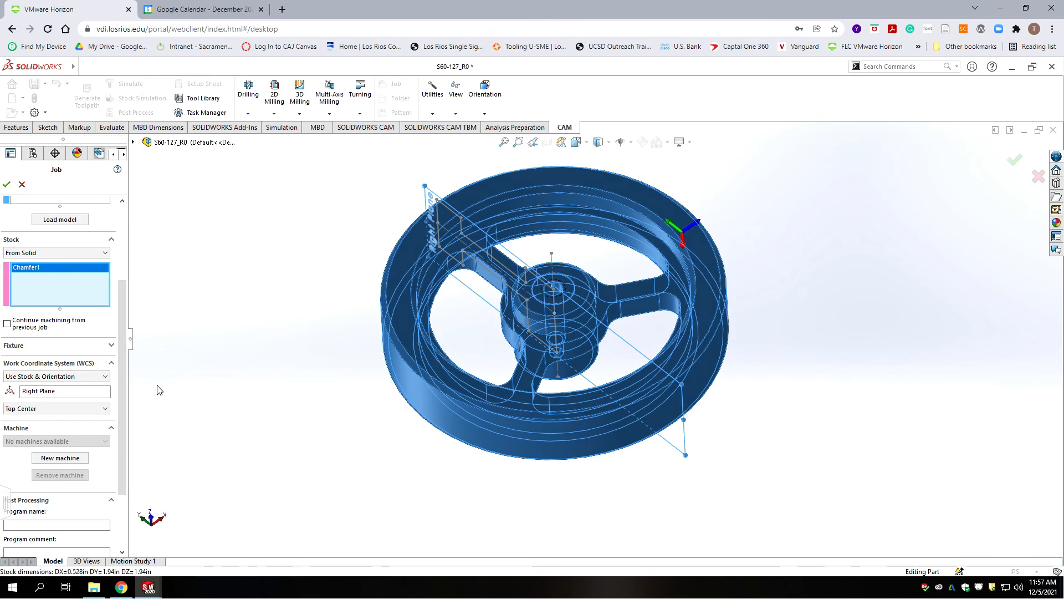
pyautogui.click(61, 377)
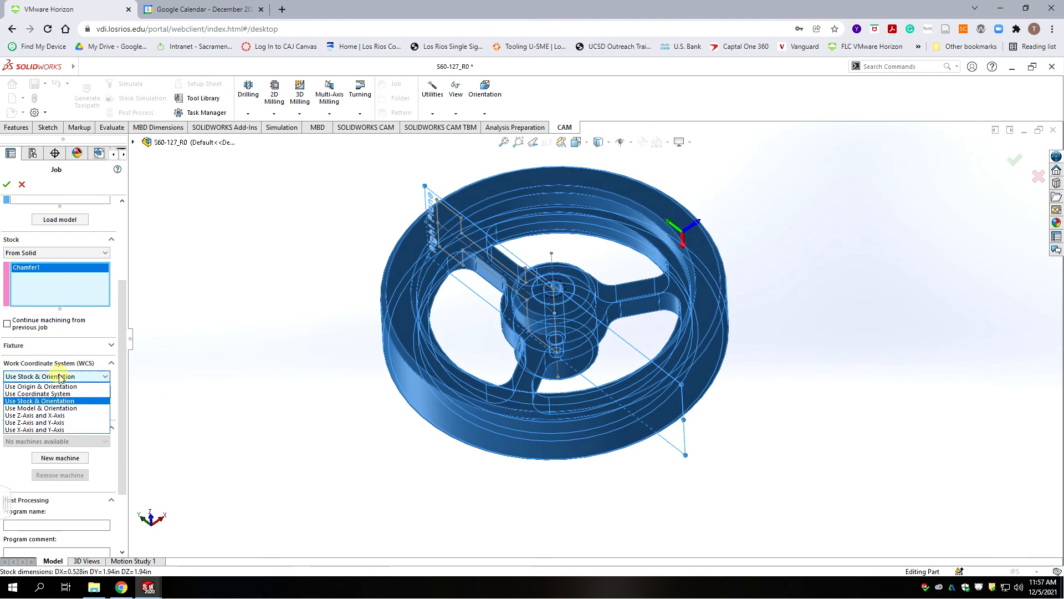
pyautogui.click(54, 416)
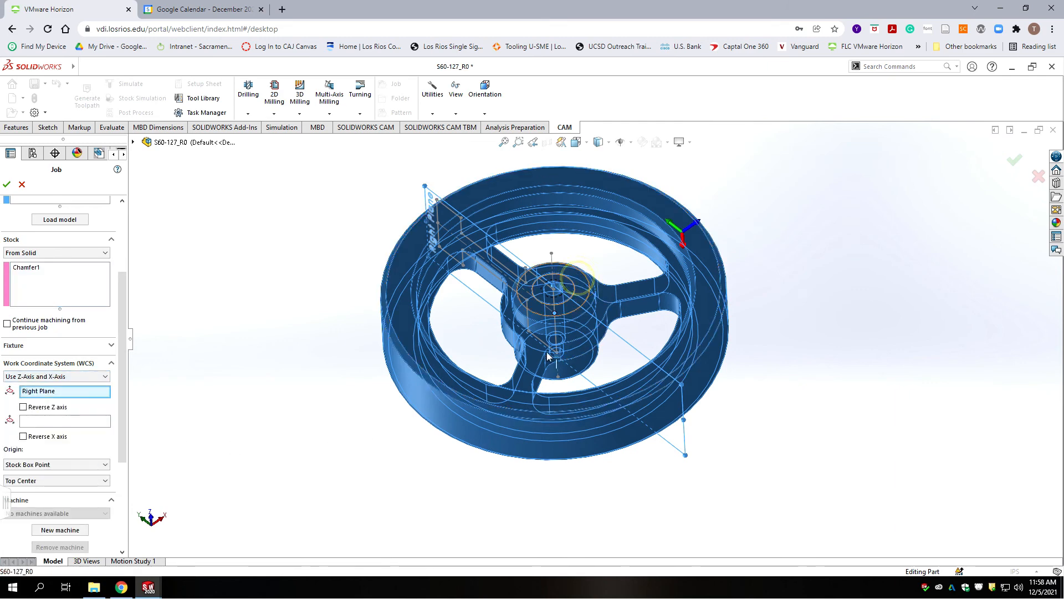
pyautogui.click(578, 281)
pyautogui.scroll(-3, 597, 277)
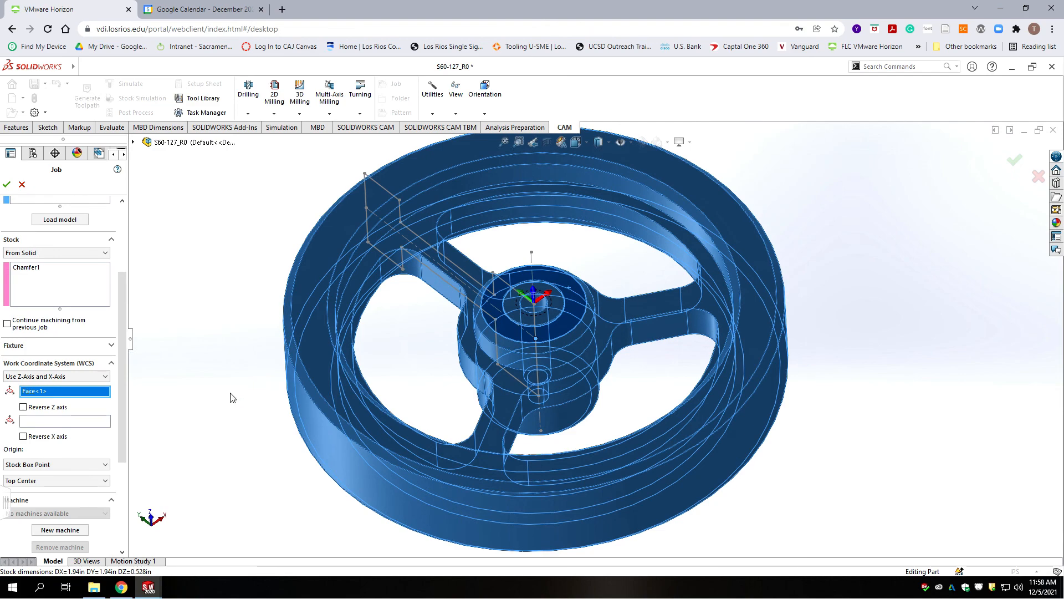
pyautogui.moveTo(836, 420); pyautogui.dragTo(789, 438, button='middle')
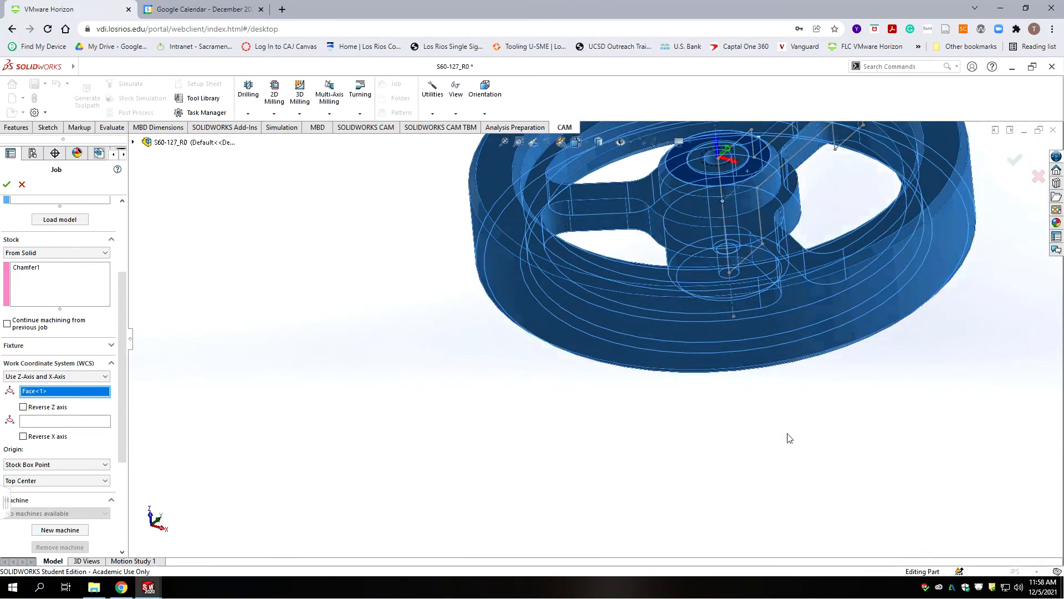
pyautogui.press('f')
pyautogui.scroll(-5, 637, 241)
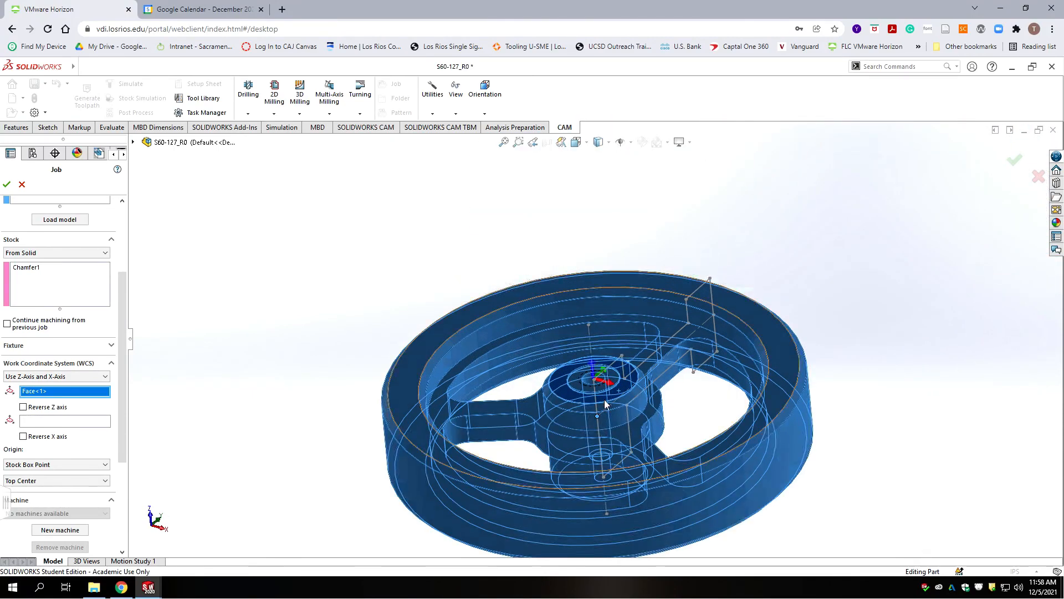
pyautogui.scroll(2, 548, 371)
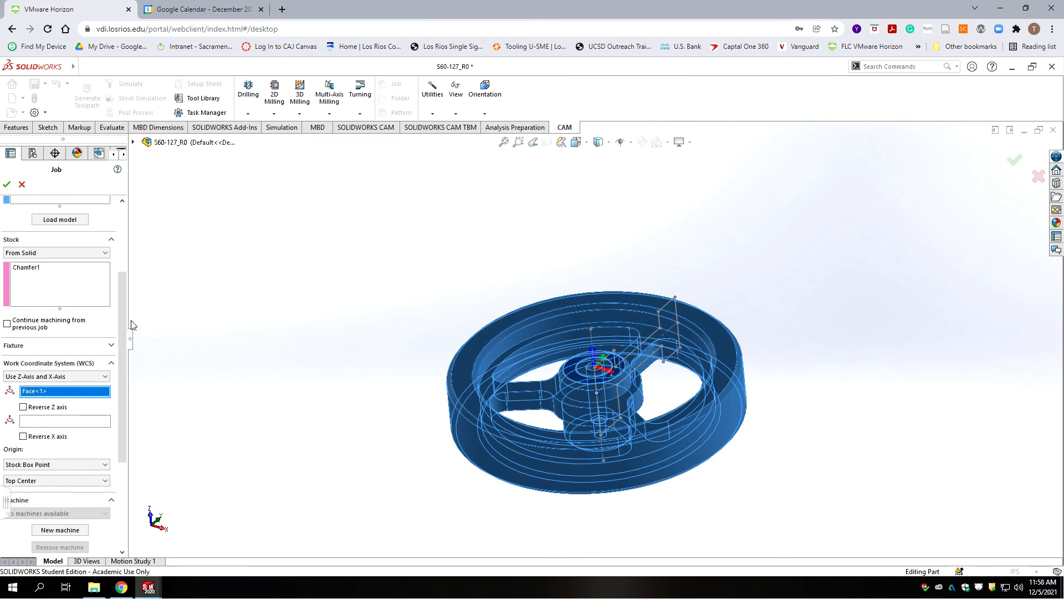
# Step: Enter program name 1273 and program comment "S60-127 OP3 Mill" for post processing, and accept the job
pyautogui.moveTo(121, 321); pyautogui.dragTo(130, 386)
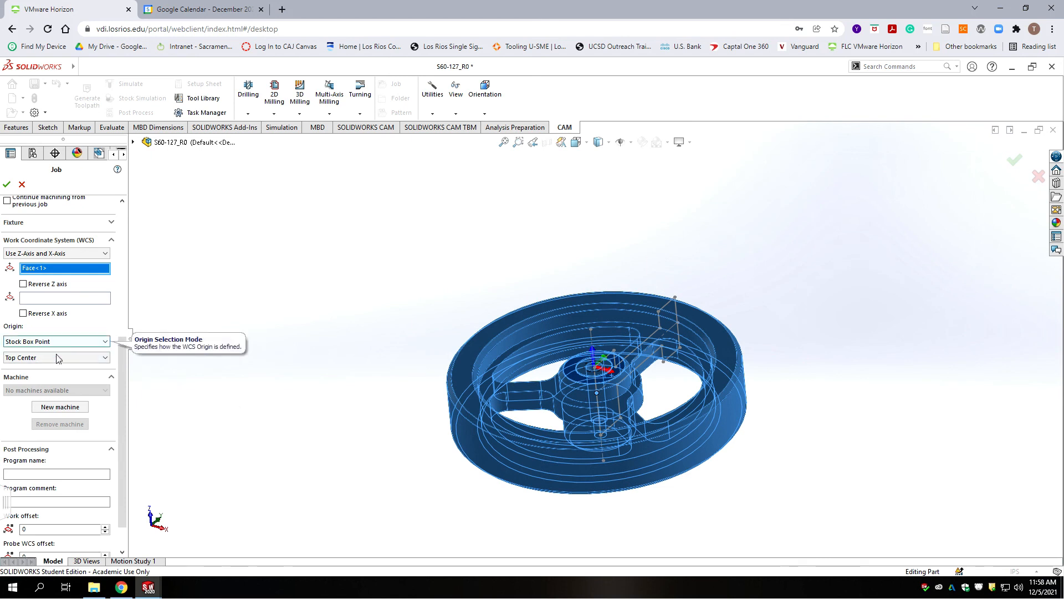
pyautogui.moveTo(124, 345); pyautogui.dragTo(126, 399)
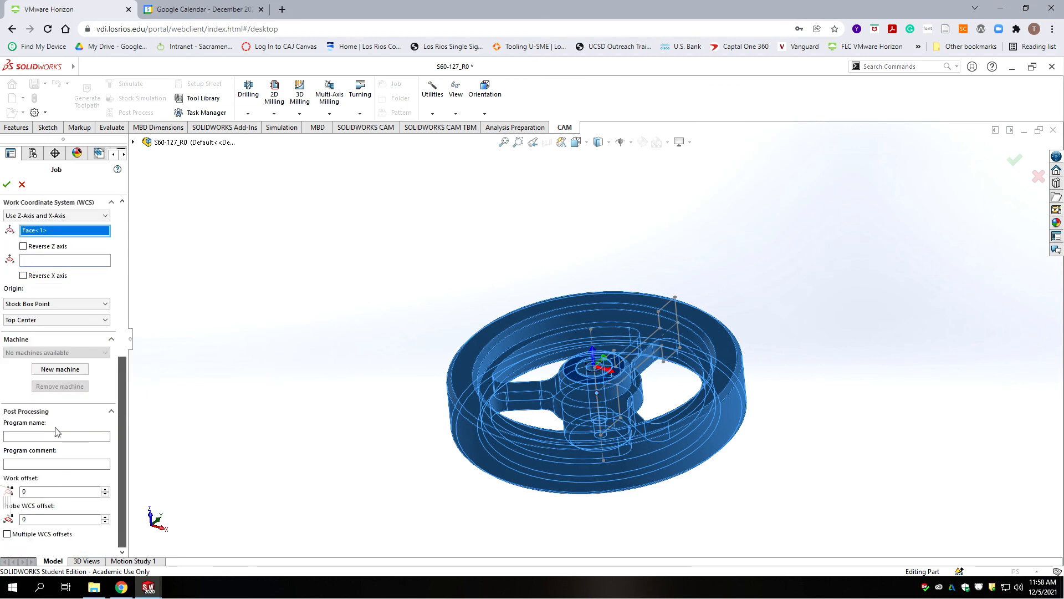
pyautogui.click(35, 436)
pyautogui.write('1273')
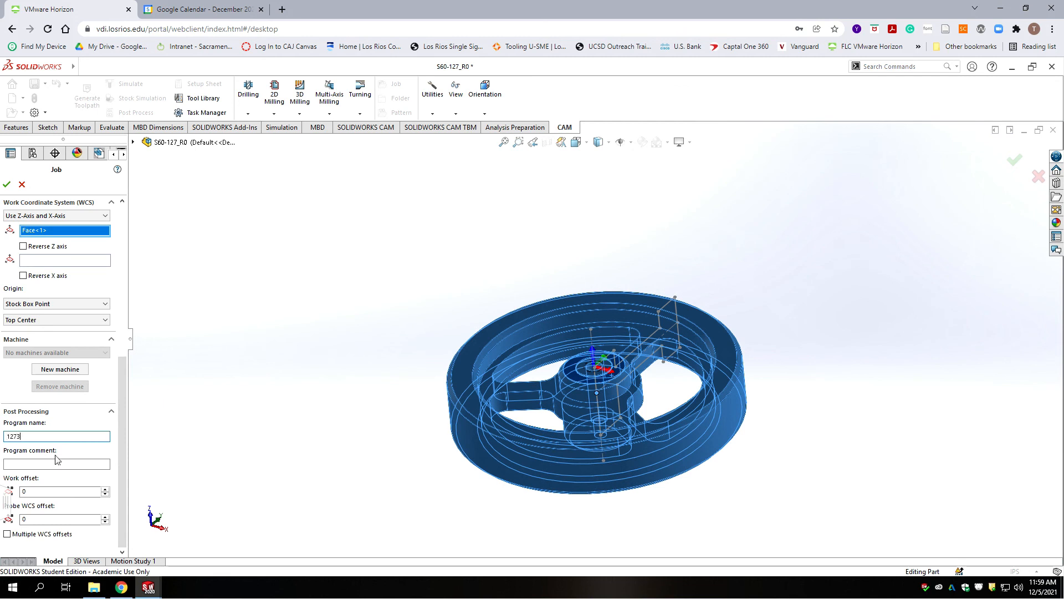
pyautogui.click(53, 463)
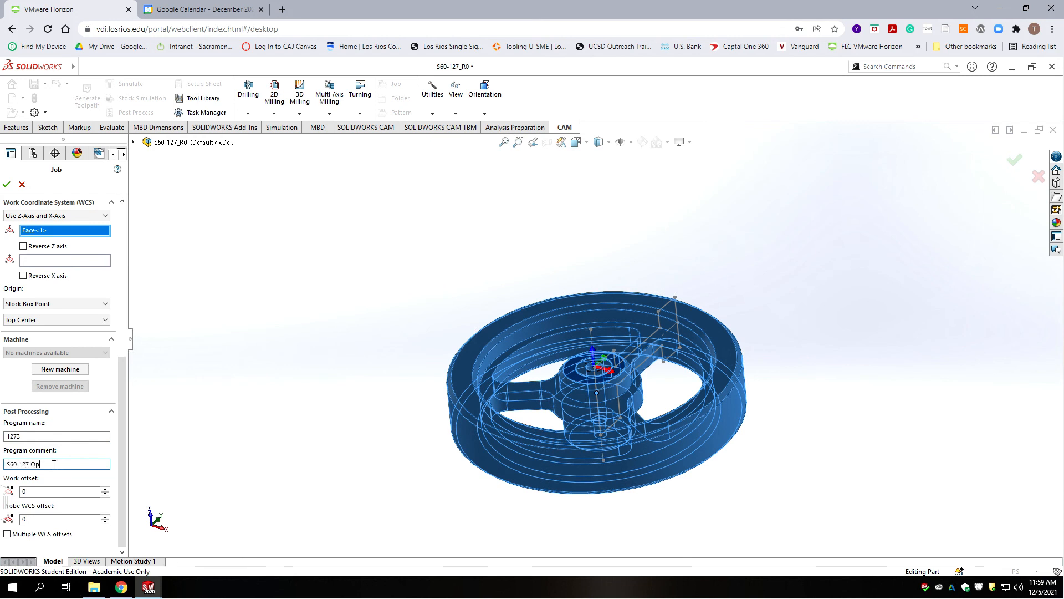
pyautogui.write('S60-127 Op3 Mill')
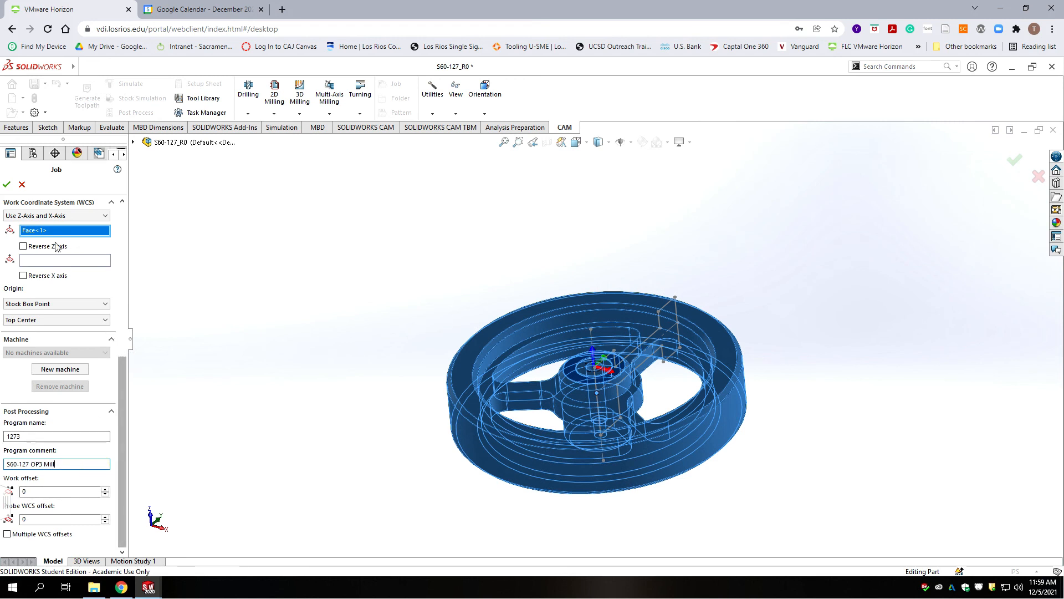
pyautogui.click(6, 184)
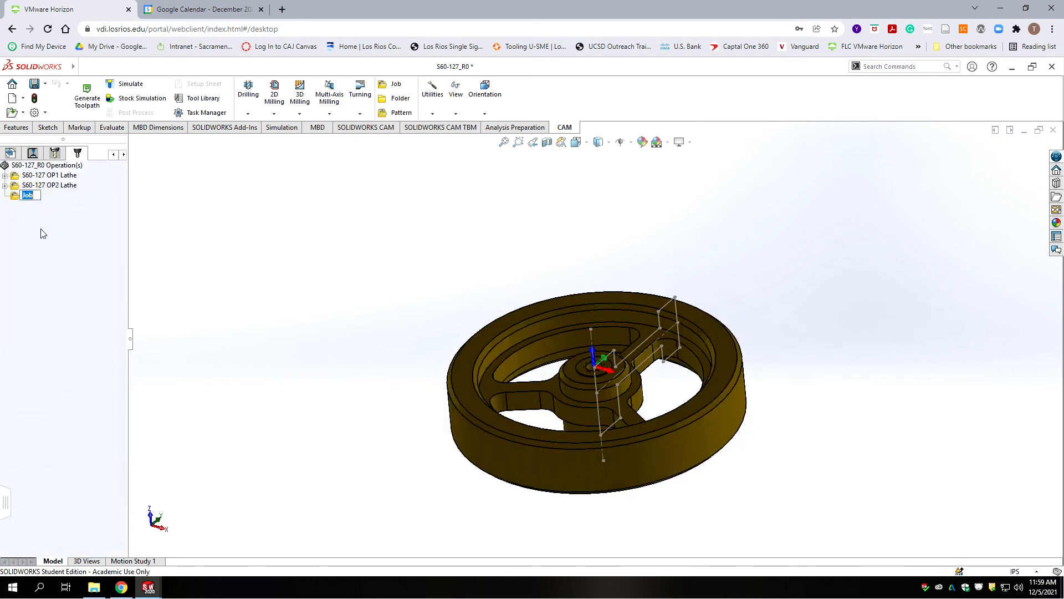
# Step: Rename the new milling job in the operations list, beginning its name with "S60-127"
pyautogui.write('S60-127')
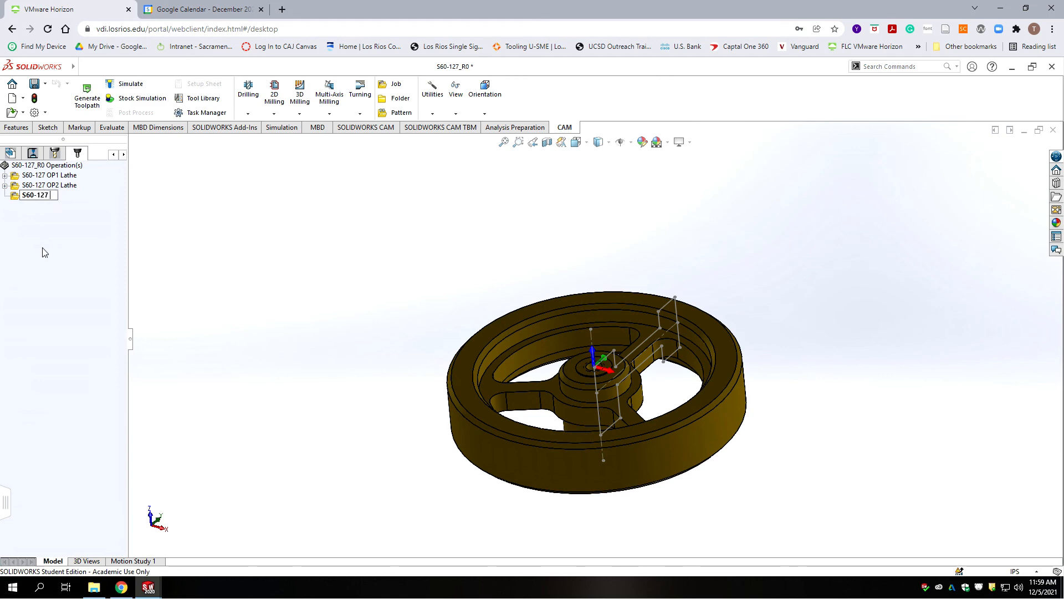